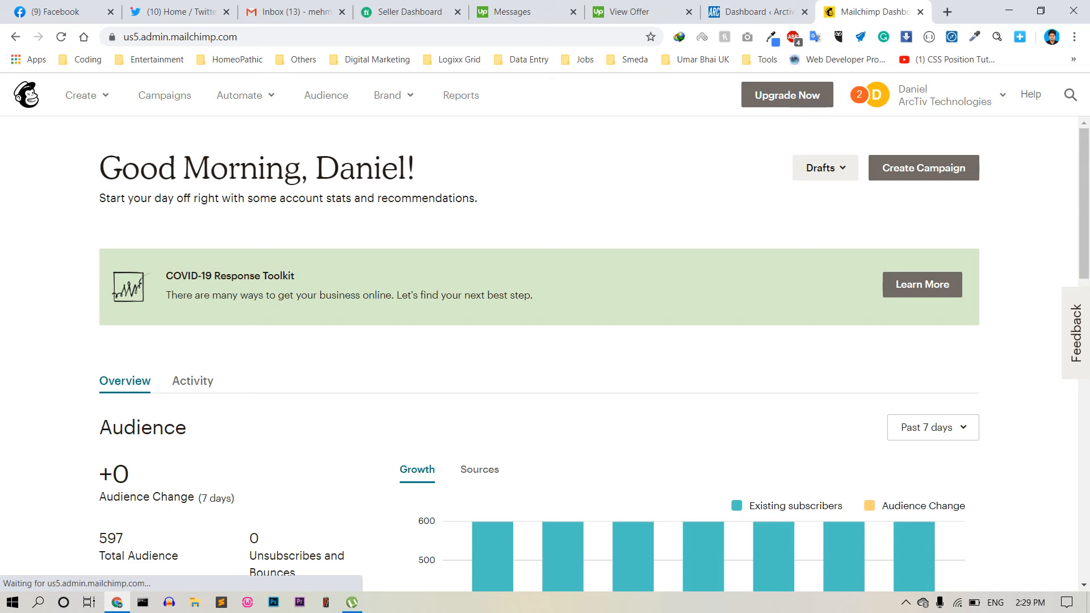
- Switch to the WordPress dashboard and open the Arctiv-Tech live site in a new browser tab
click(749, 11)
mouse_move(58, 86)
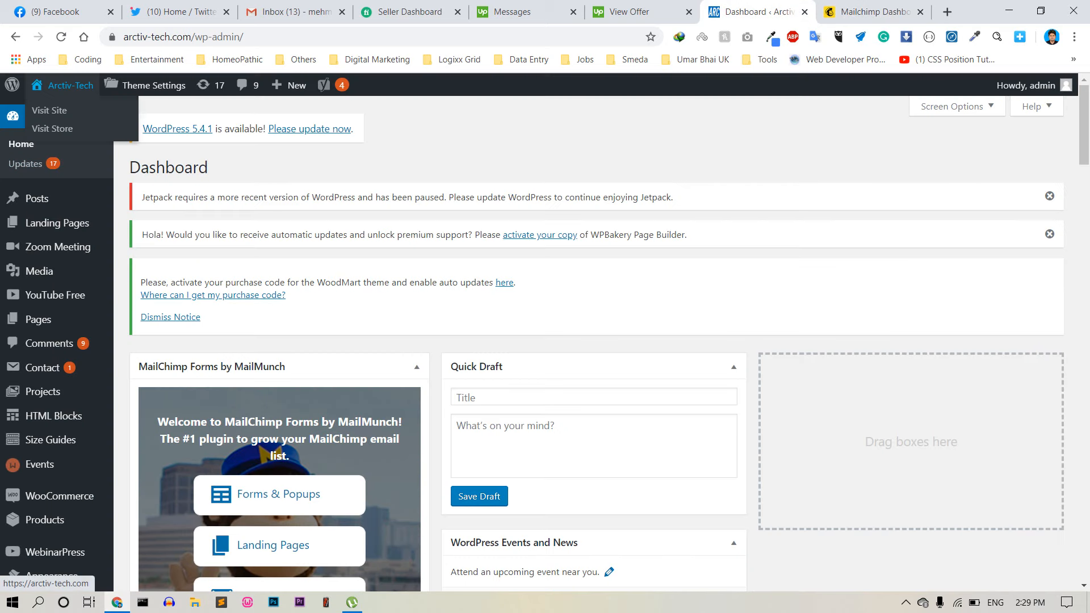
right_click(46, 108)
click(71, 117)
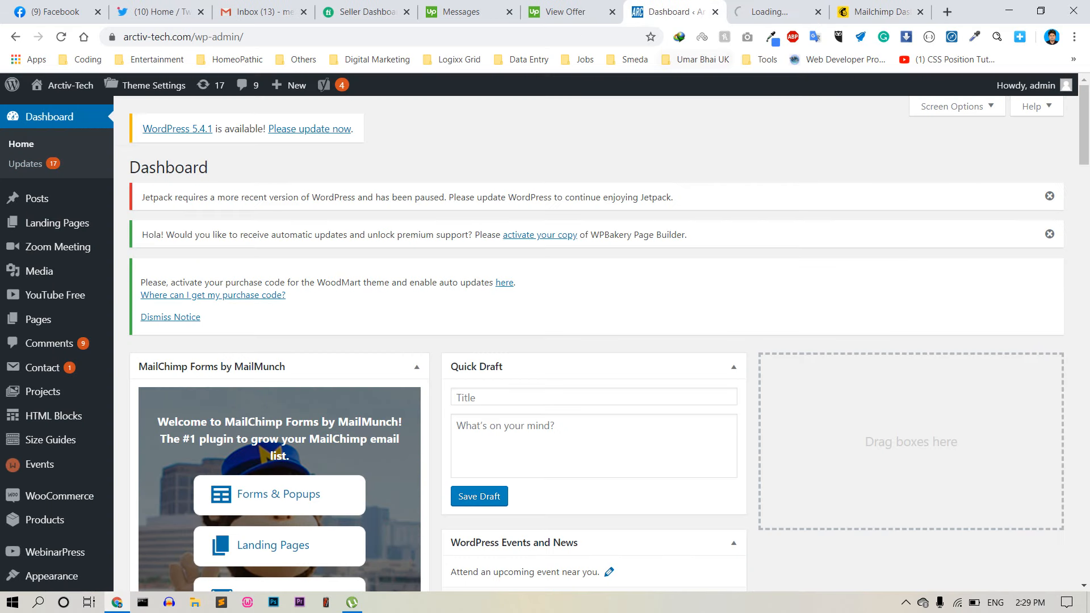
click(784, 11)
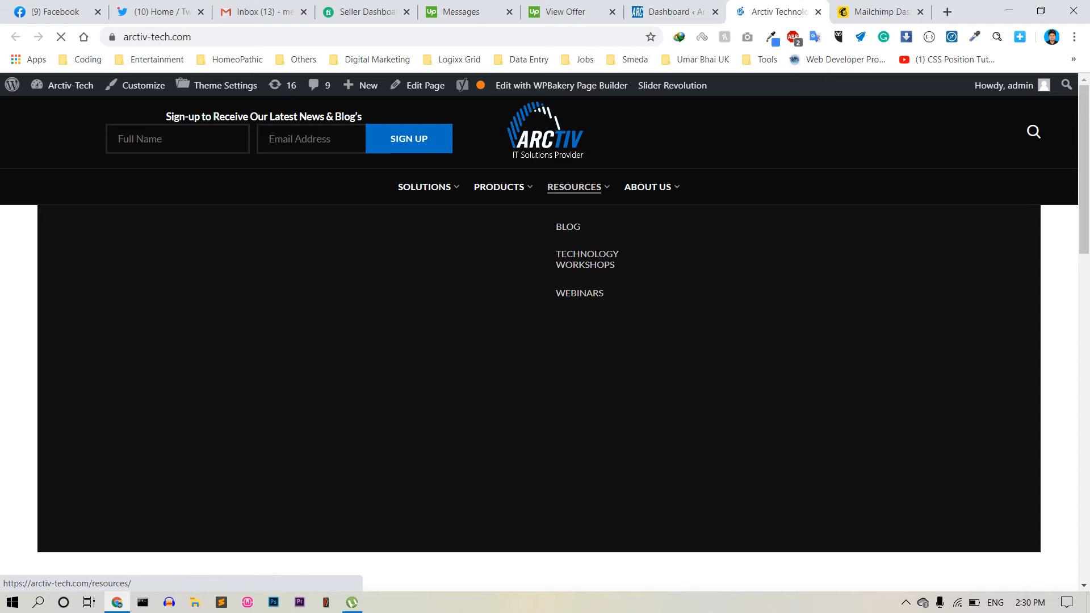
- Open the Webinars page listed under Resources on the live site
scroll(575, 187, down, 3)
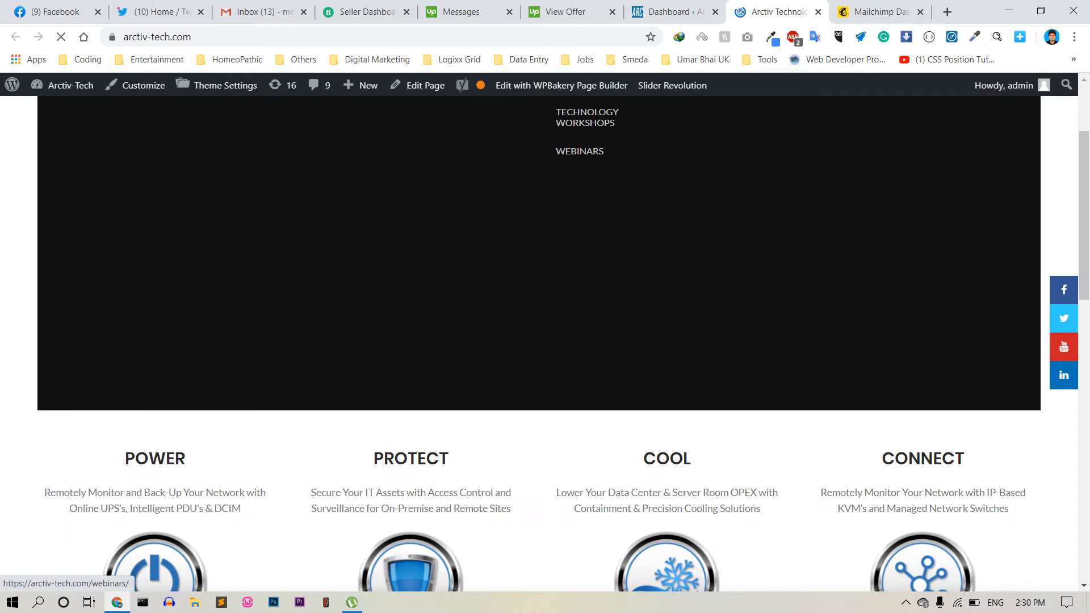
scroll(575, 187, up, 3)
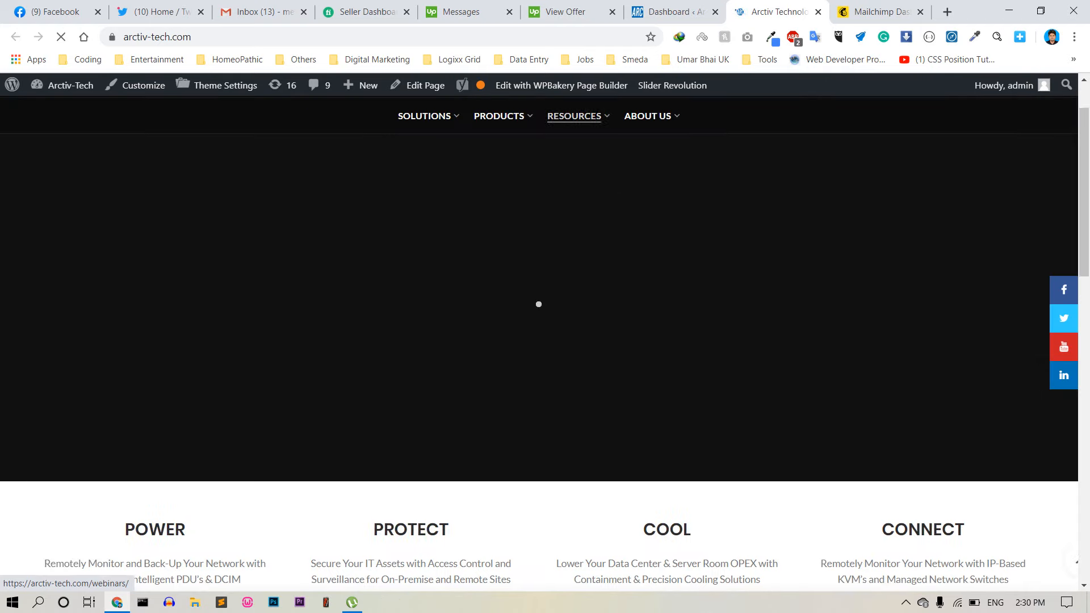
mouse_move(574, 187)
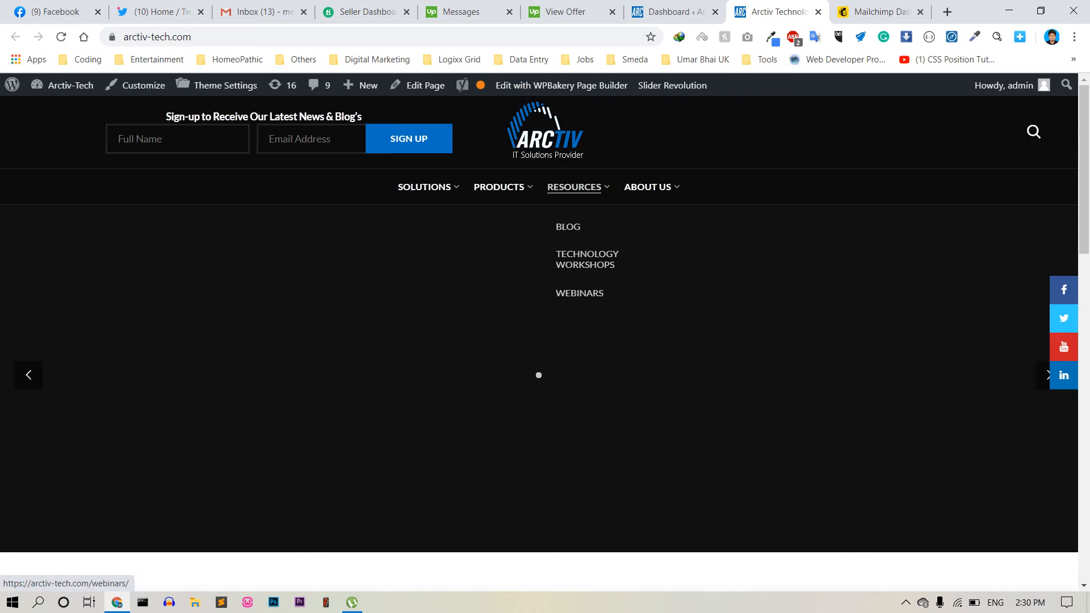
click(578, 293)
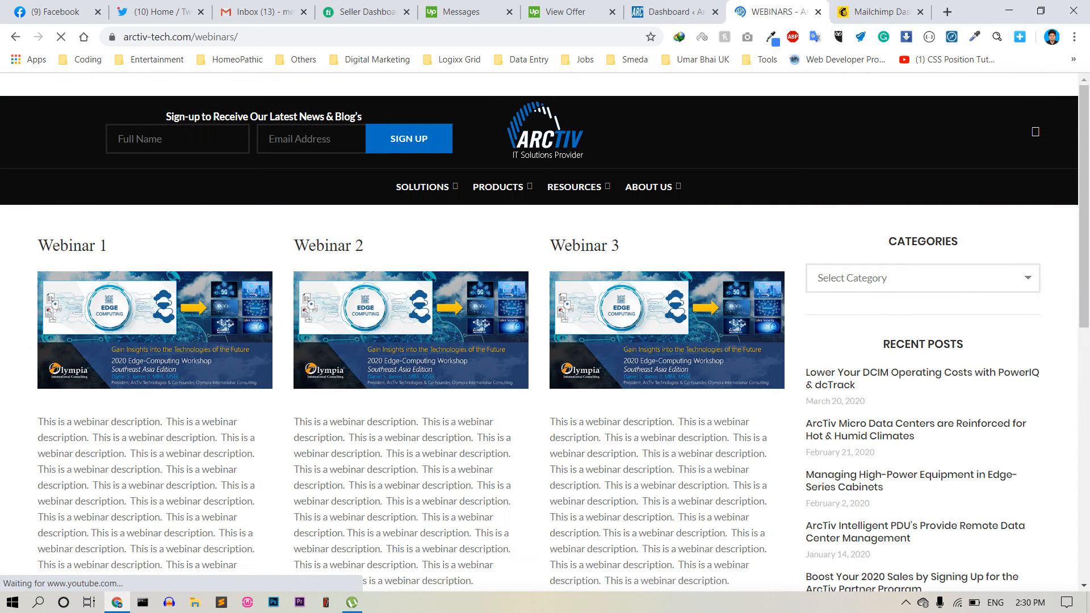
- Examine the three webinar entries on the Webinars page, including their images, descriptions and registration buttons
scroll(544, 341, down, 3)
scroll(544, 329, up, 1)
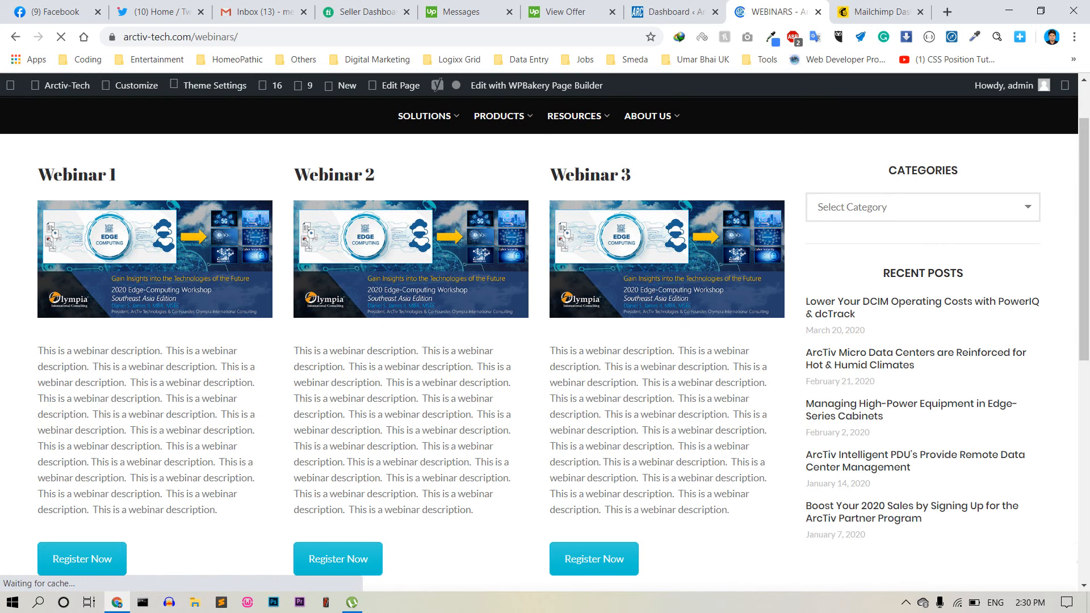
scroll(545, 340, down, 5)
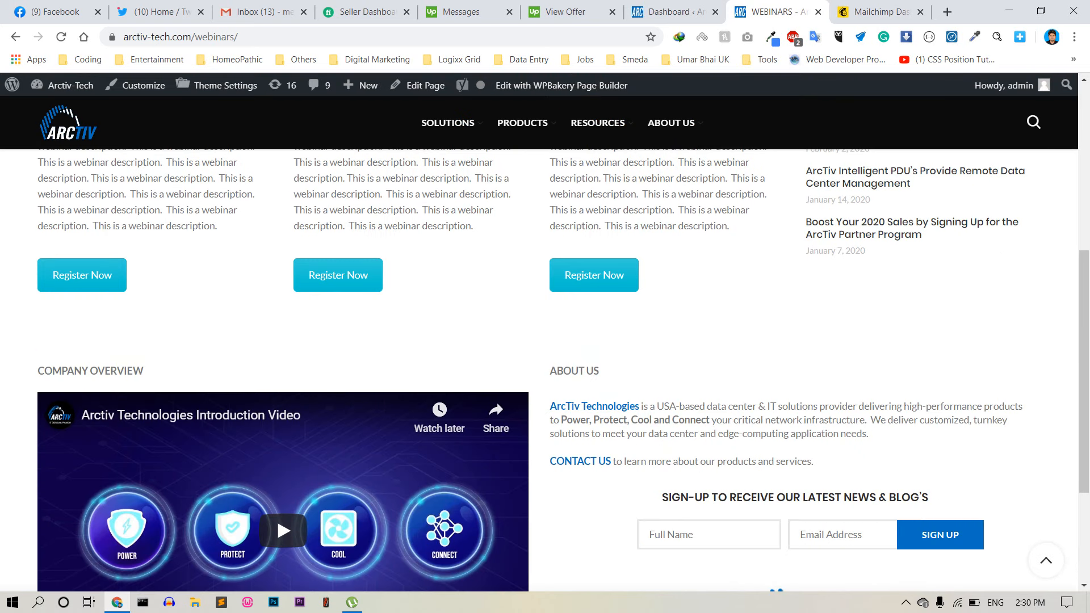
scroll(545, 340, down, 3)
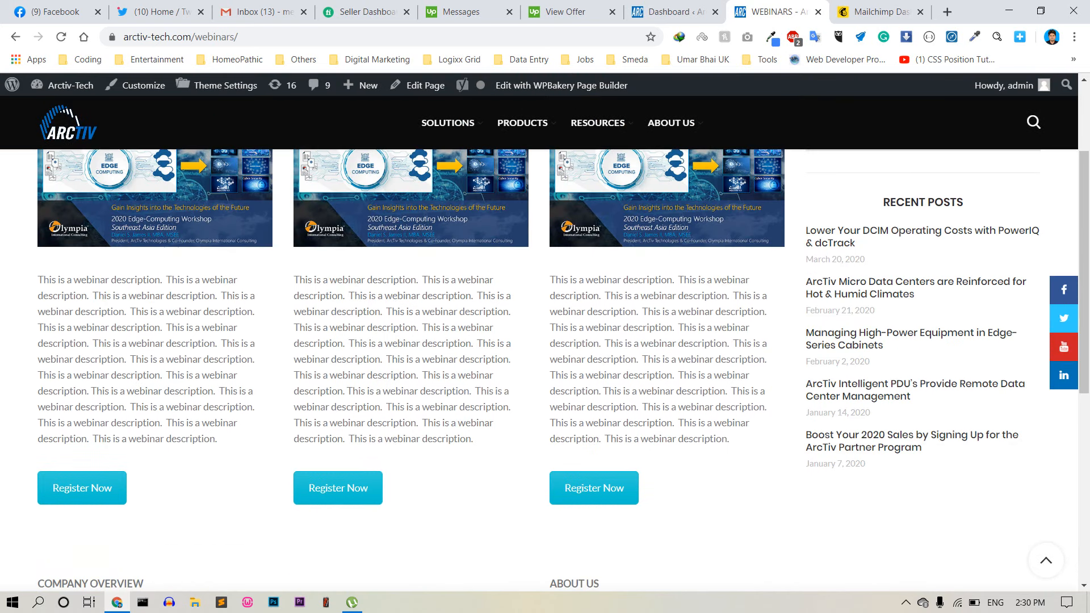
scroll(545, 341, up, 1)
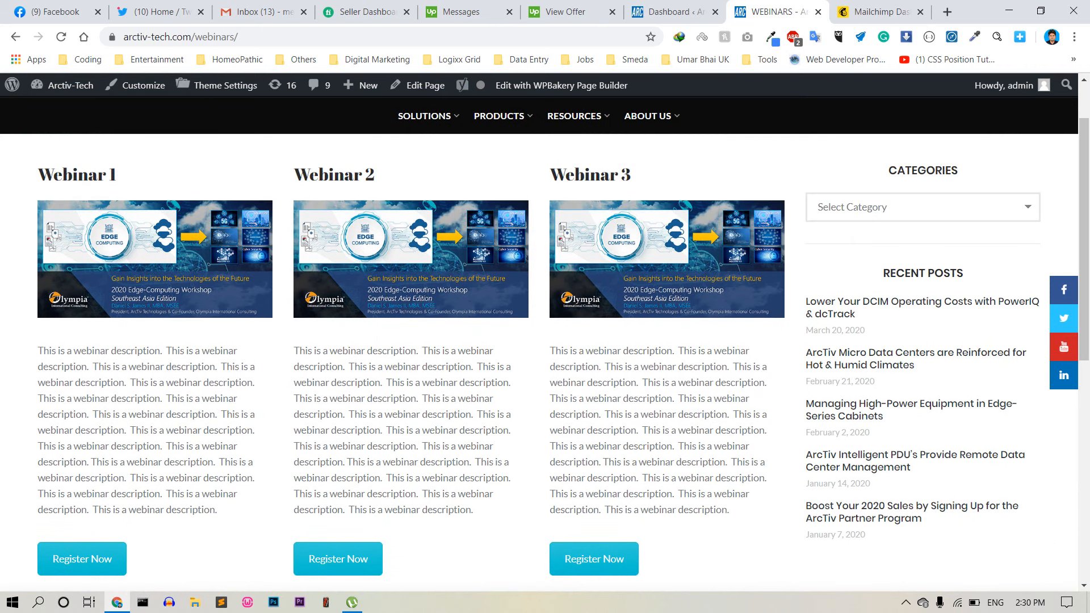
scroll(545, 340, up, 1)
scroll(545, 341, down, 1)
click(880, 11)
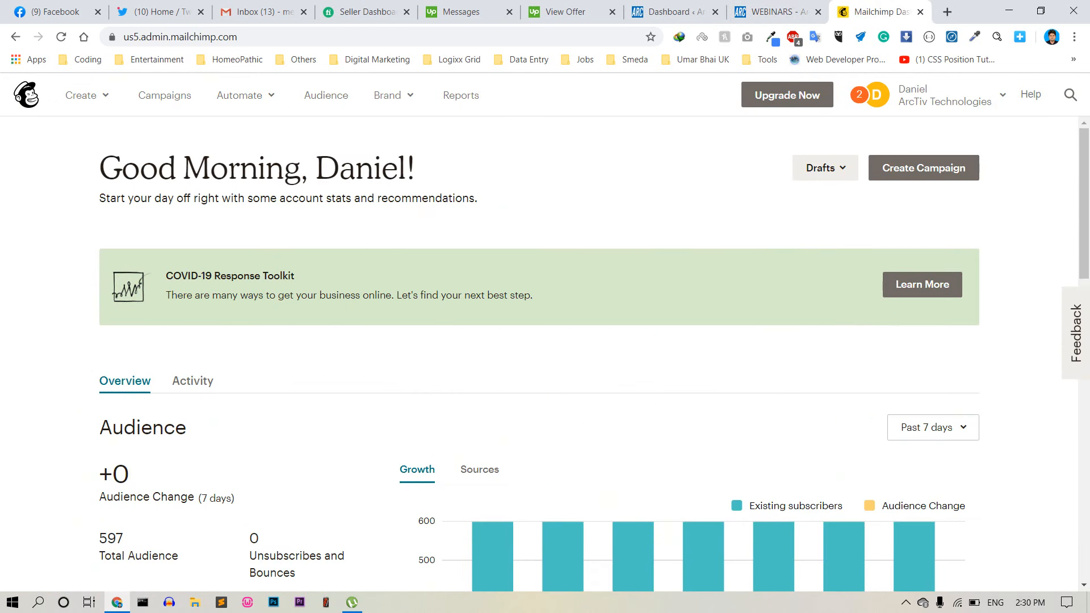
click(778, 12)
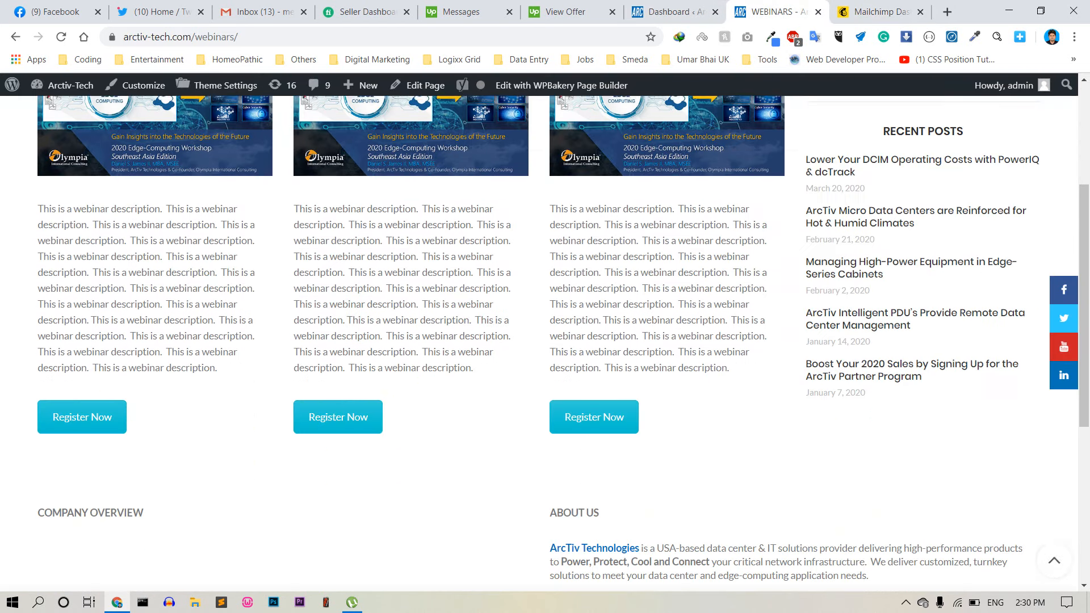
- Open the registration page for Webinar 1 and check the options offered under Select Webinar
click(81, 417)
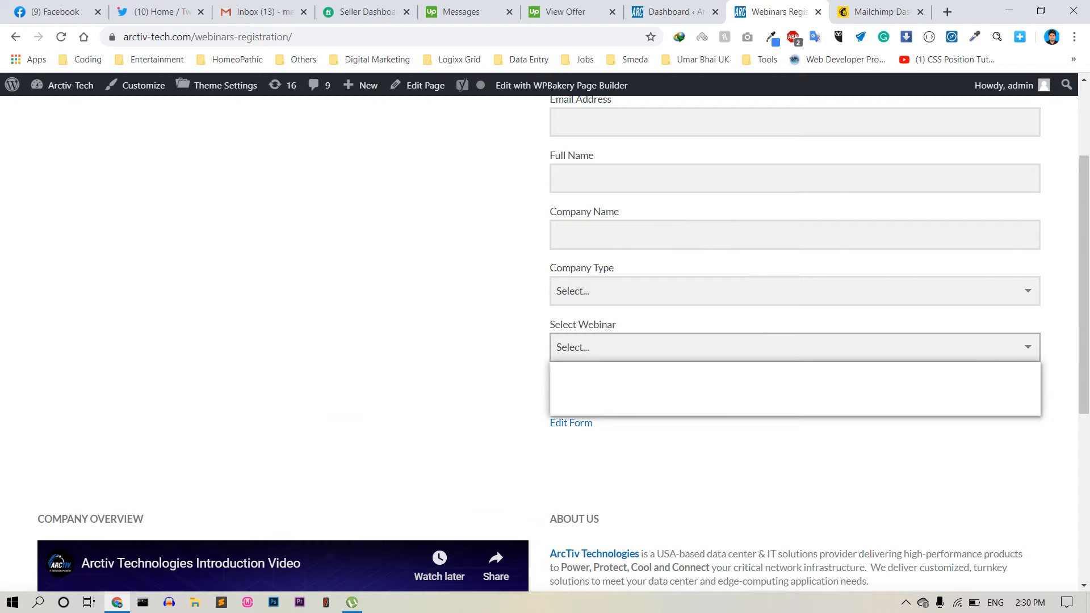
click(794, 348)
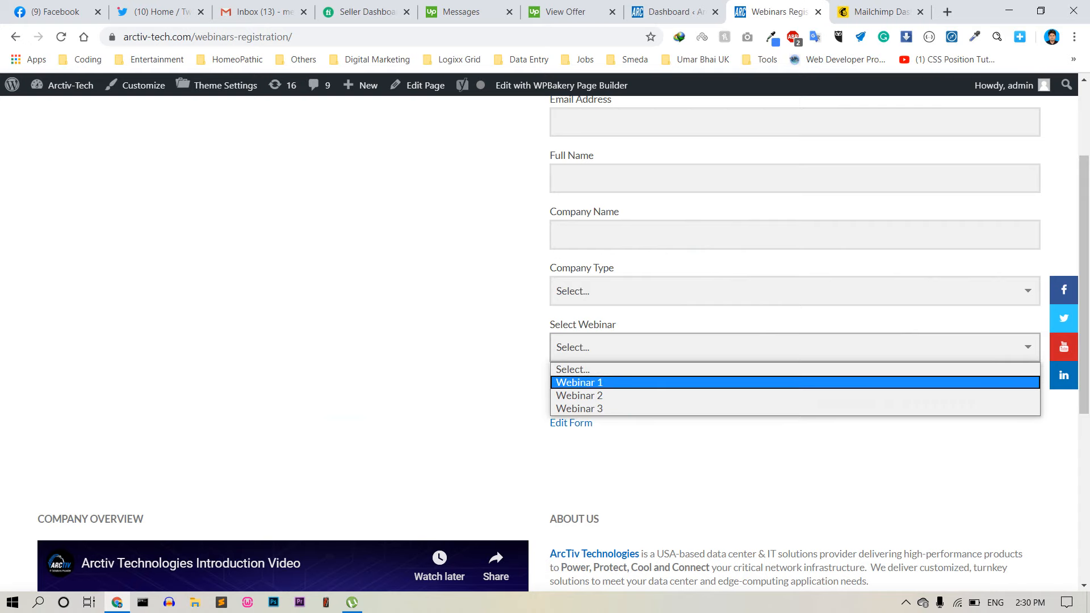
click(880, 12)
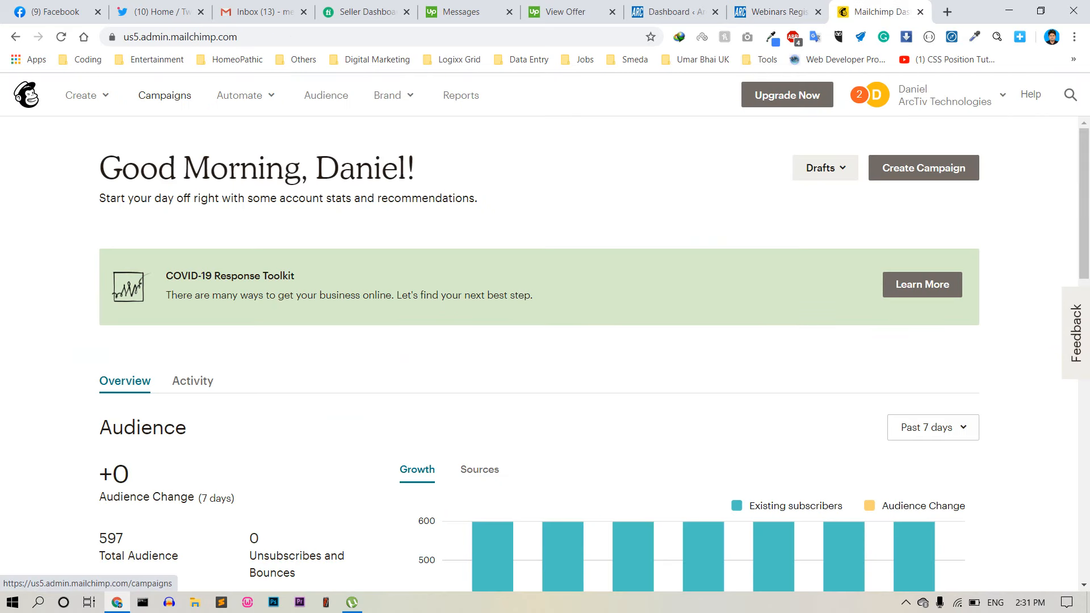
click(778, 12)
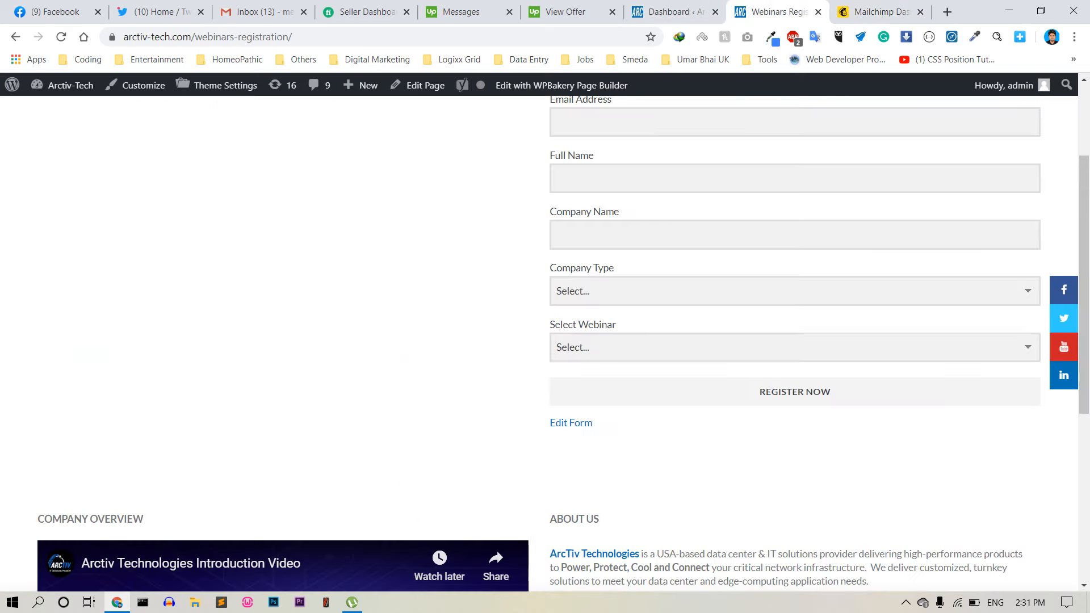
- Open the list of all pages in the WordPress dashboard, and open the site's Webinars page in a new tab
click(672, 12)
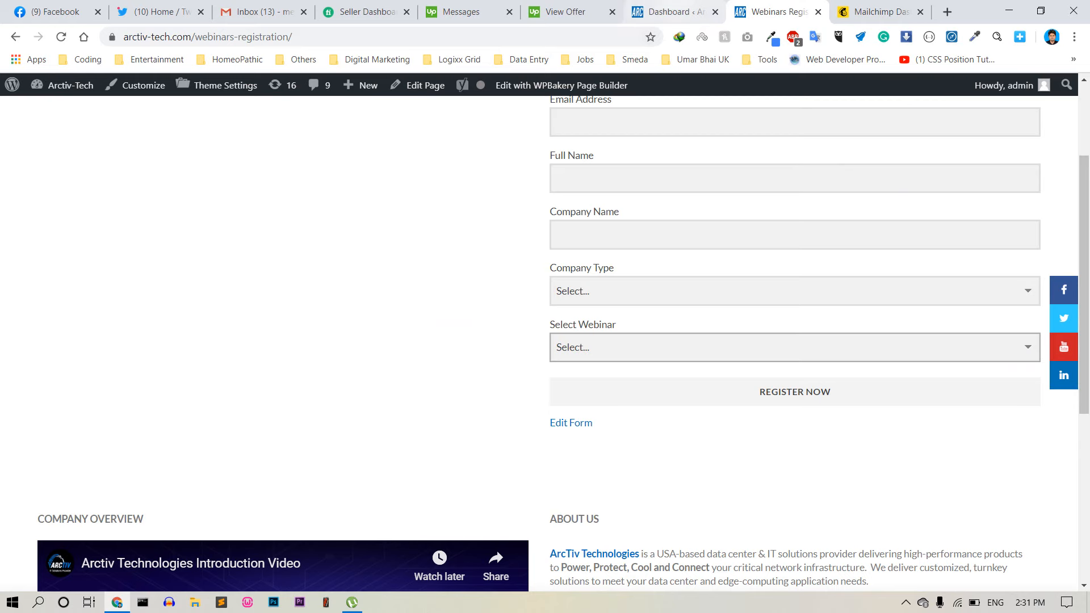
mouse_move(38, 319)
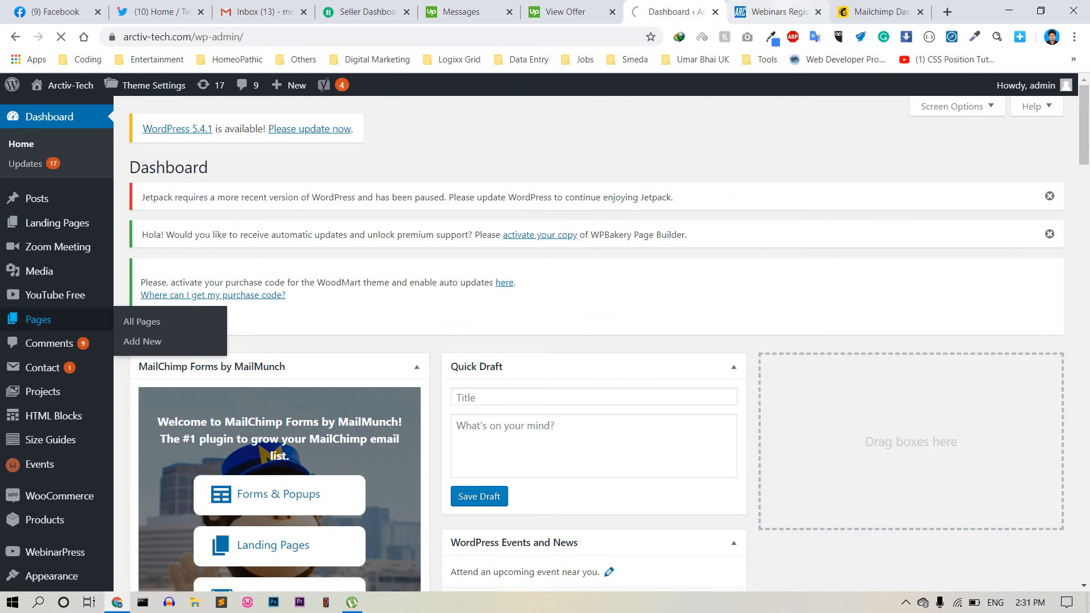
click(778, 12)
mouse_move(573, 186)
right_click(589, 295)
click(637, 309)
key(ctrl+Tab)
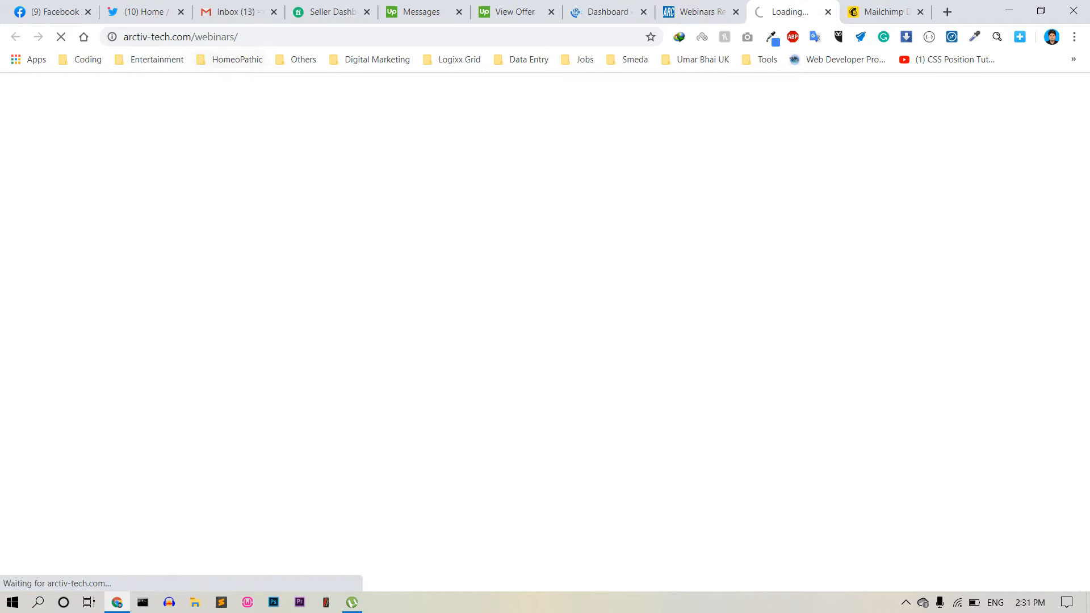
drag(250, 37, 121, 37)
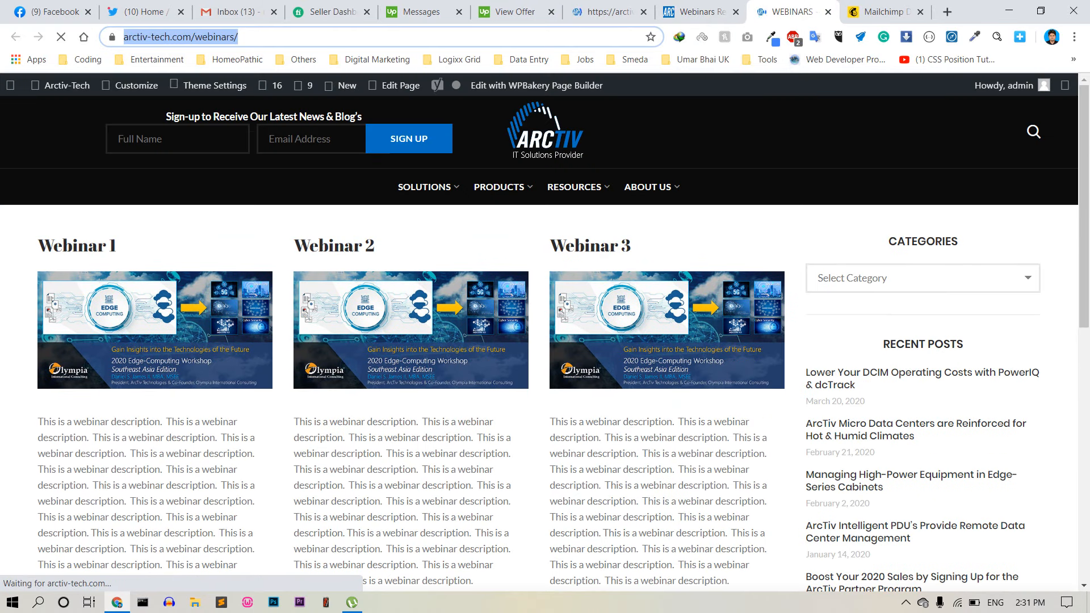
- Find the WEBINARS page in the WordPress pages list and open it for editing in a new tab
click(609, 12)
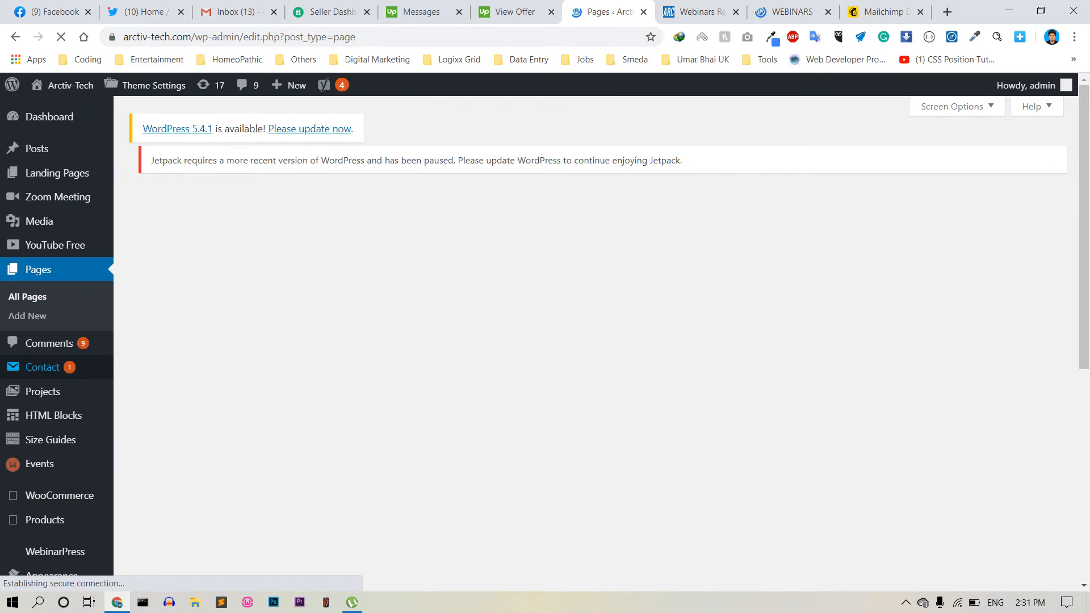
scroll(595, 341, down, 20)
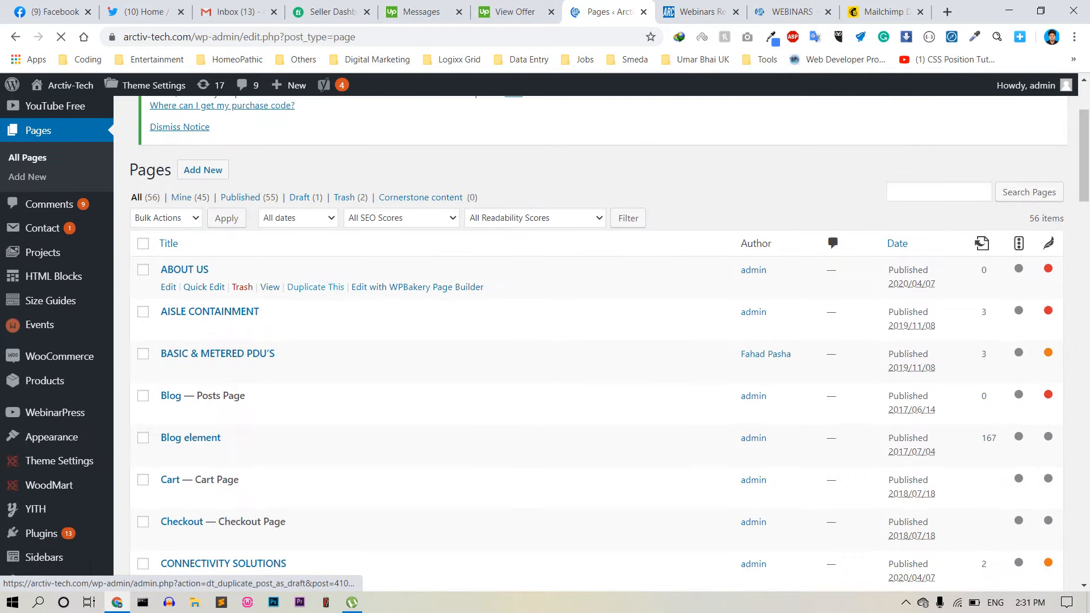
scroll(596, 341, down, 14)
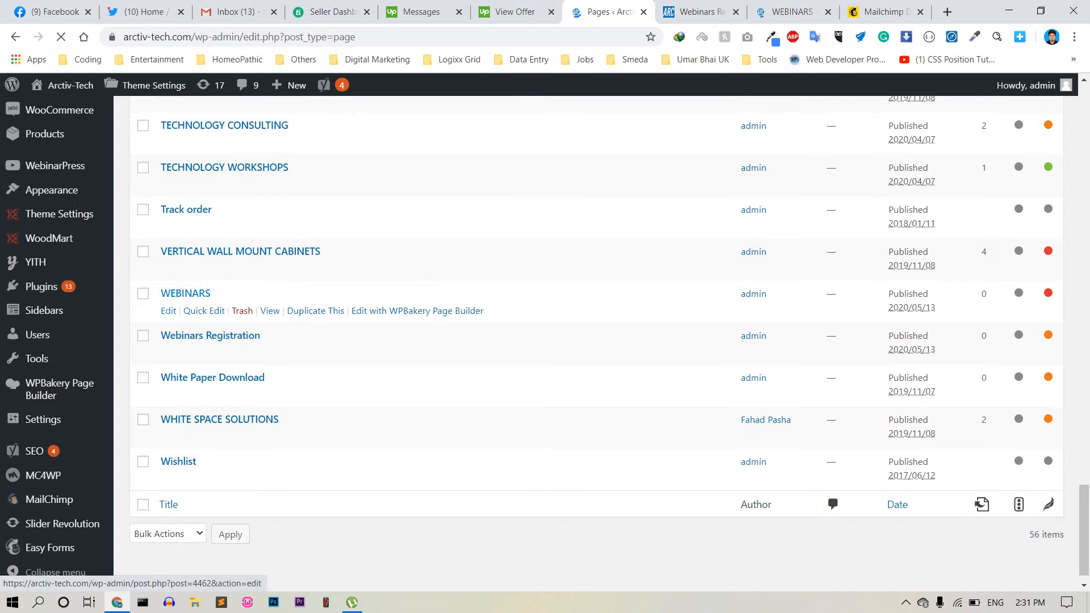
right_click(168, 310)
click(193, 318)
key(ctrl+Tab)
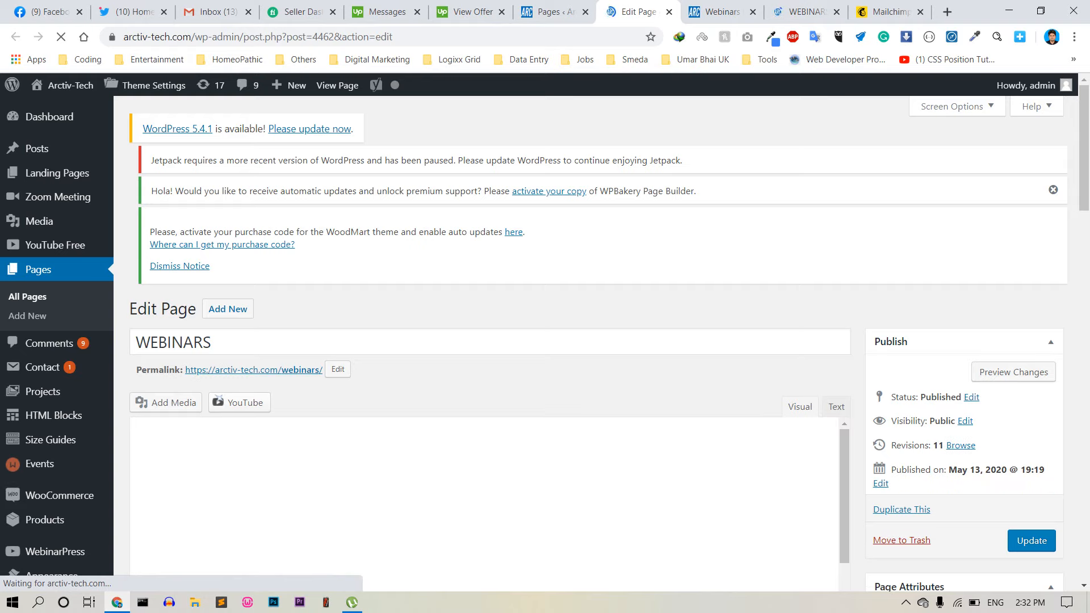
- Compare the three webinar columns in the WPBakery layout of the WEBINARS page with the live page
scroll(545, 341, down, 1)
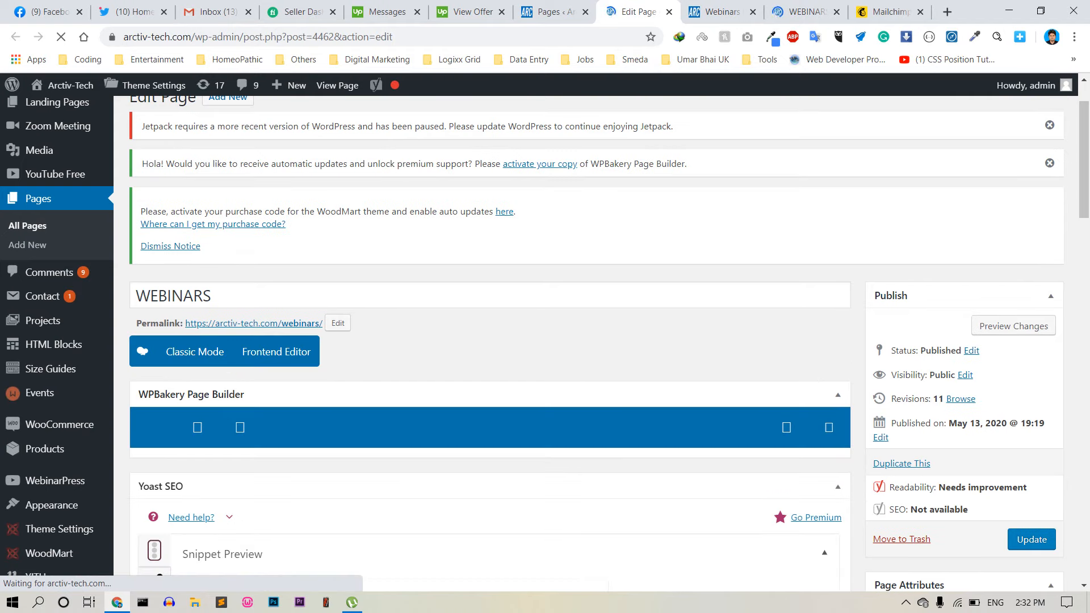
scroll(482, 301, down, 1)
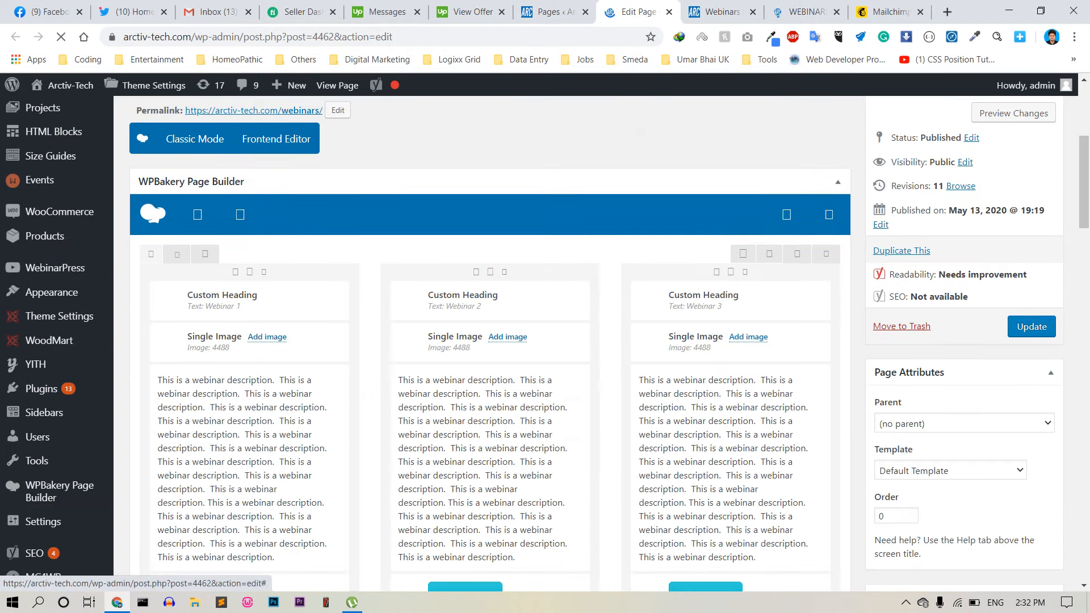
scroll(483, 301, down, 1)
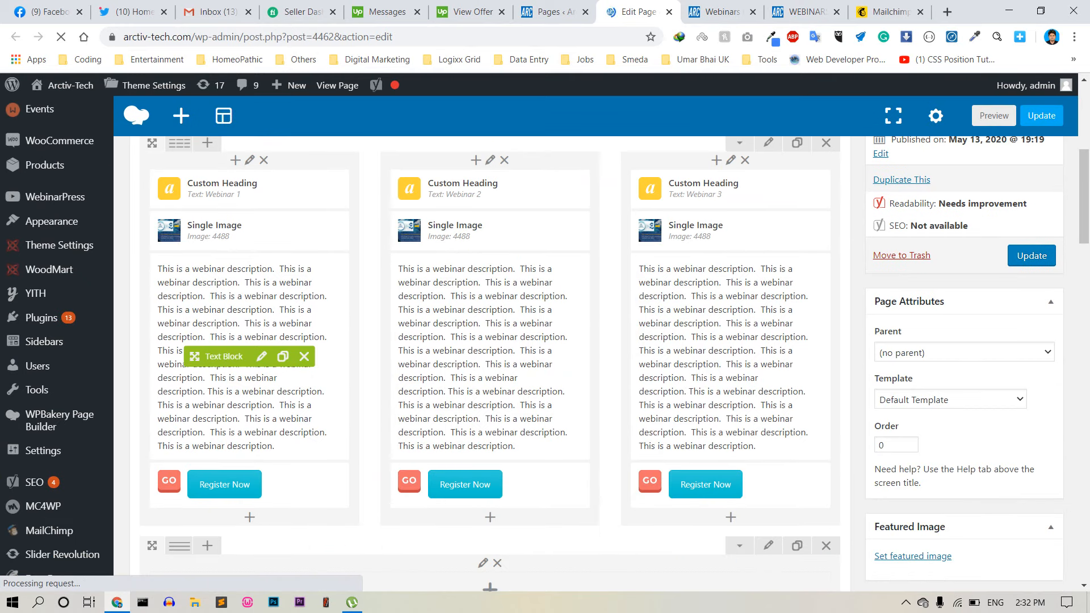
click(801, 12)
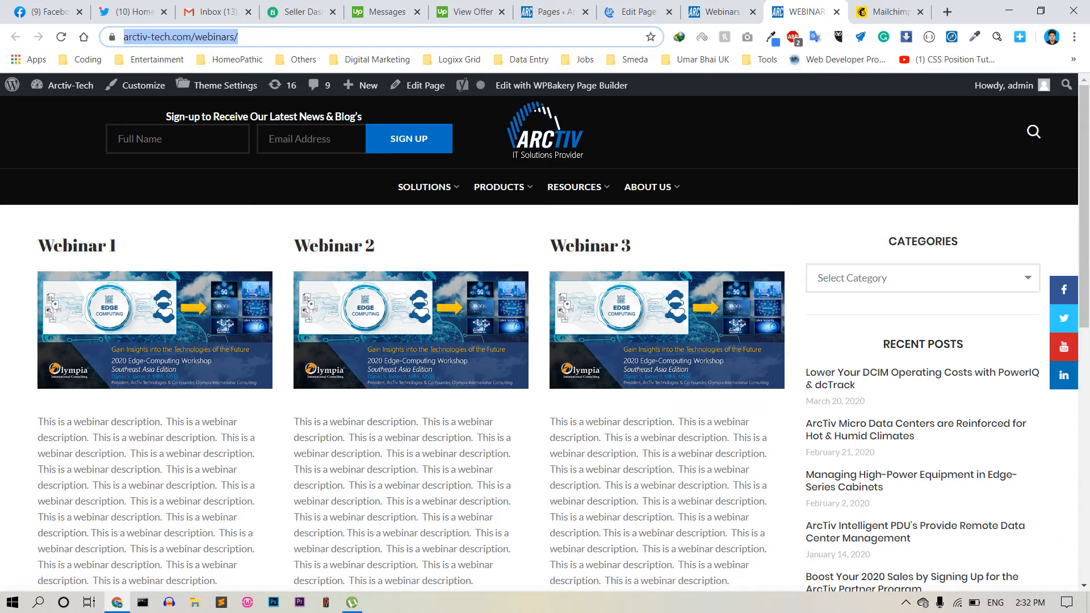
scroll(544, 340, down, 2)
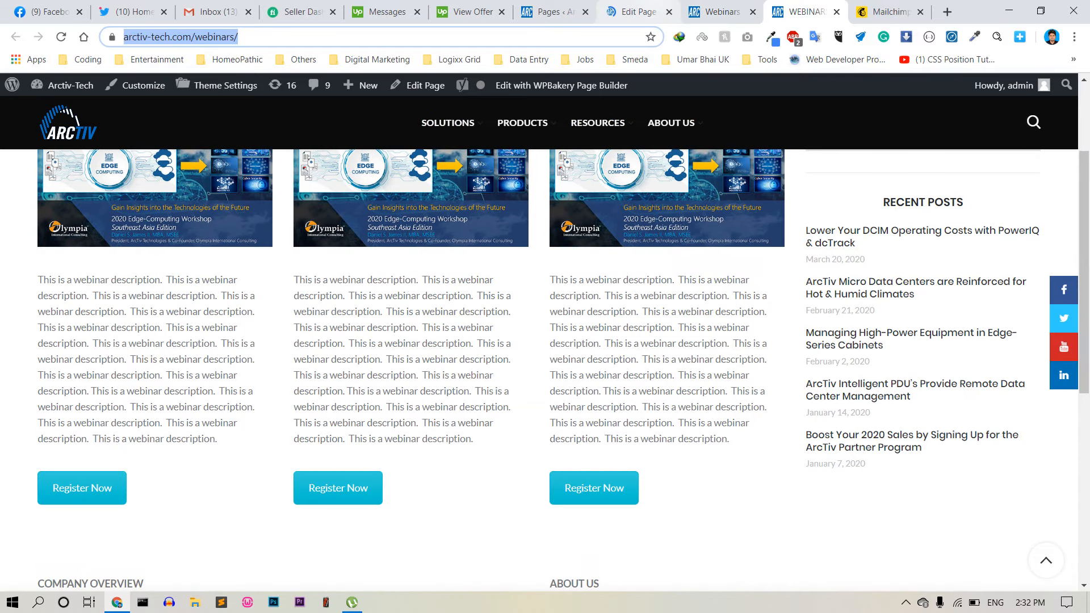
click(635, 12)
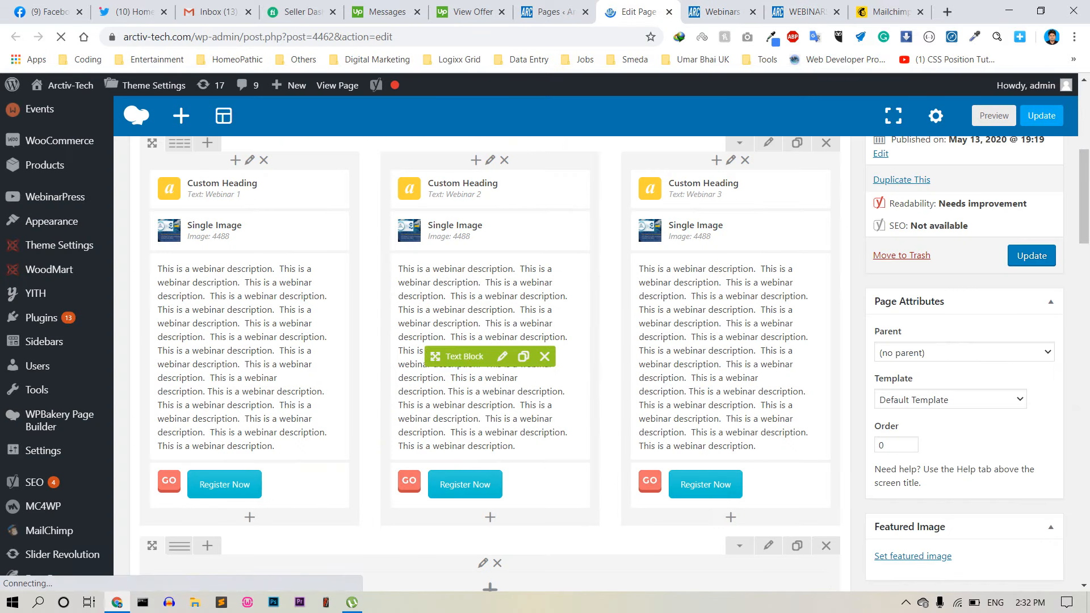
scroll(490, 357, down, 1)
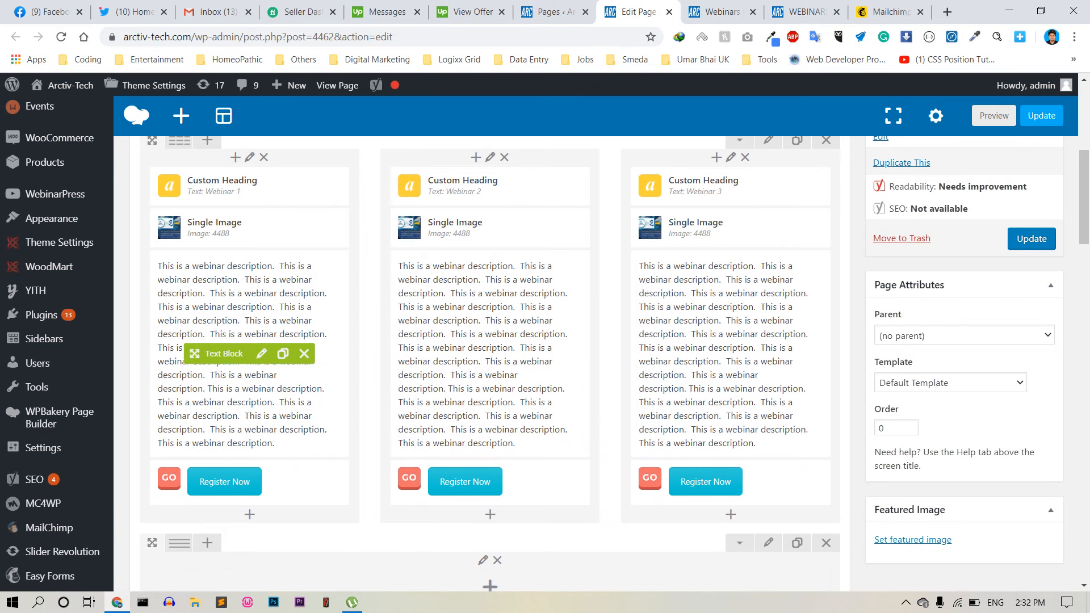
scroll(249, 375, up, 1)
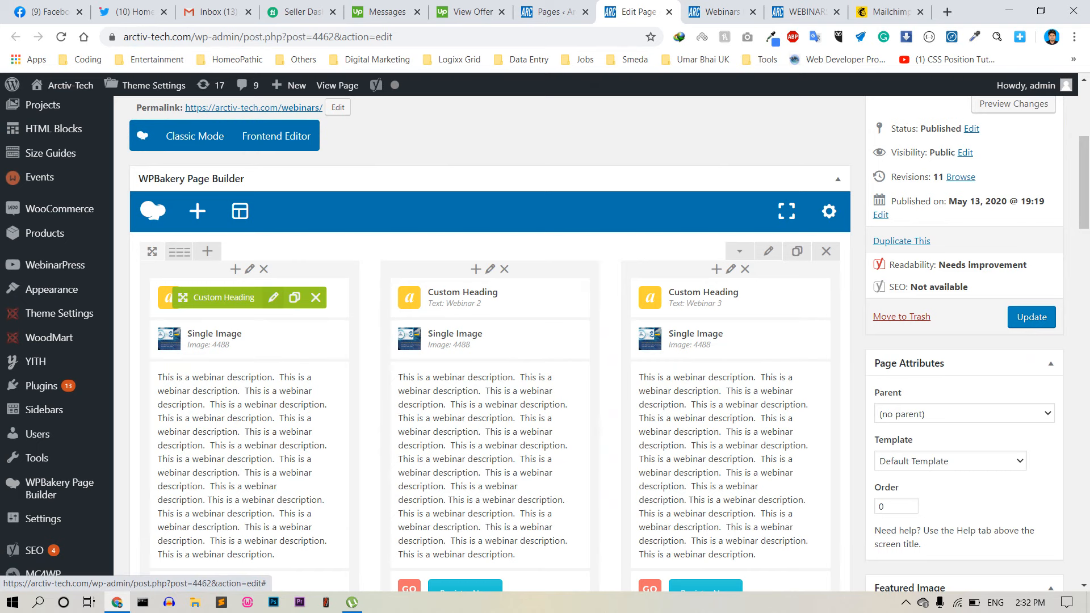
click(805, 12)
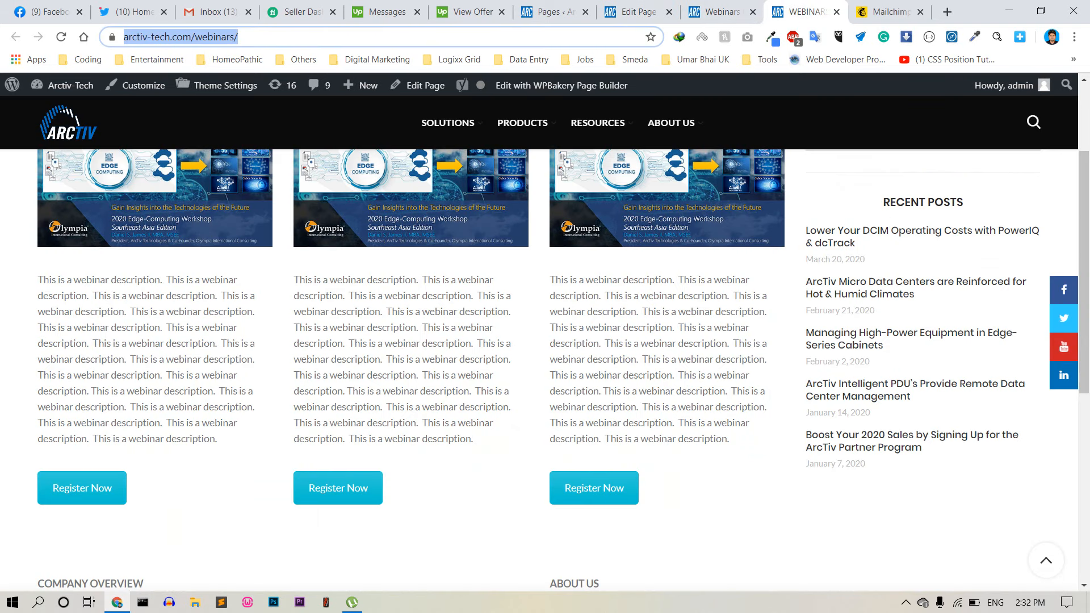
scroll(545, 369, down, 2)
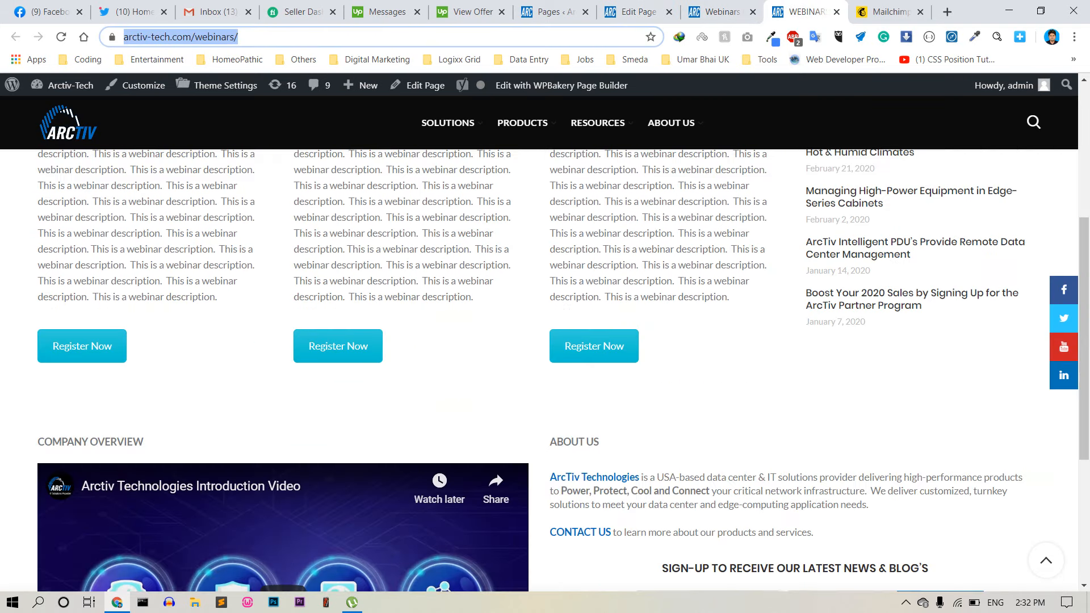
- Examine the webinar descriptions, Register Now buttons and the area below them on the live Webinars page
scroll(545, 369, up, 2)
scroll(545, 369, down, 3)
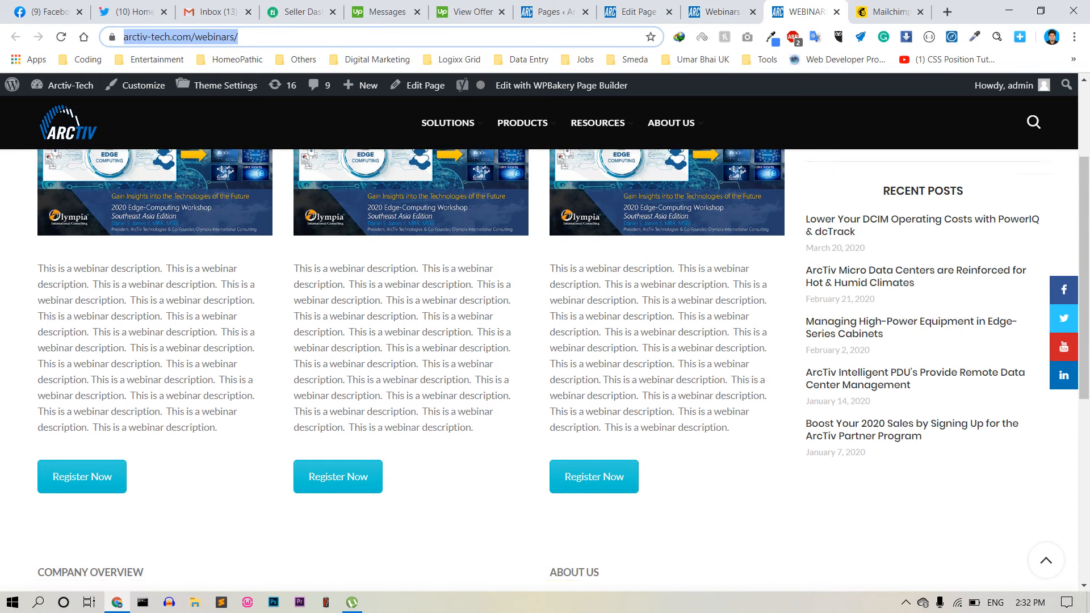
drag(52, 370, 768, 460)
click(768, 461)
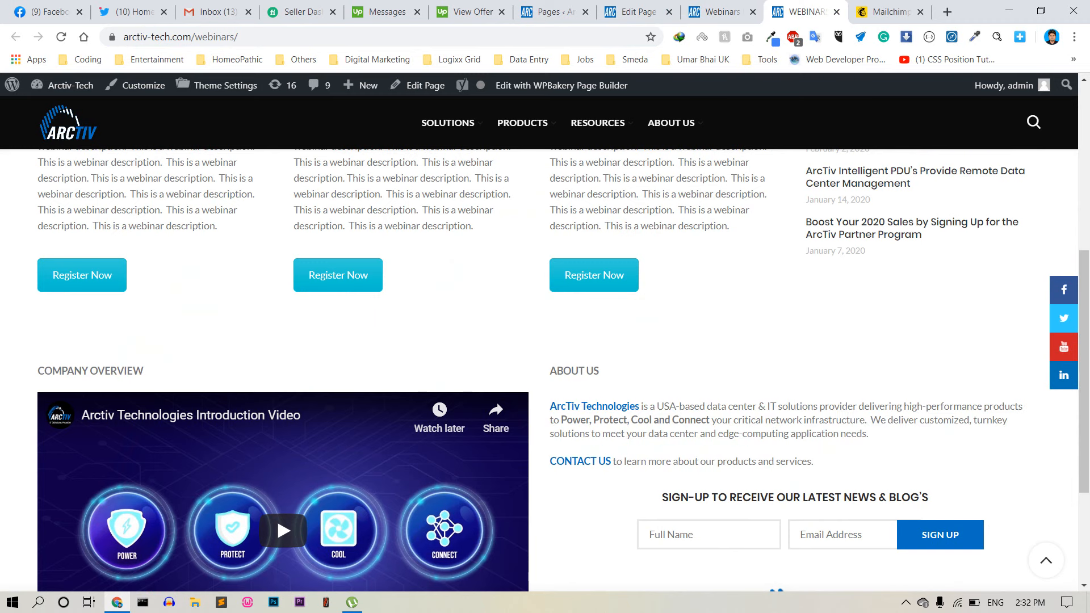
scroll(544, 369, up, 3)
scroll(544, 369, up, 1)
- In the WEBINARS page editor, try a four-column layout on the webinar row and switch it back to three equal columns
click(722, 12)
click(637, 11)
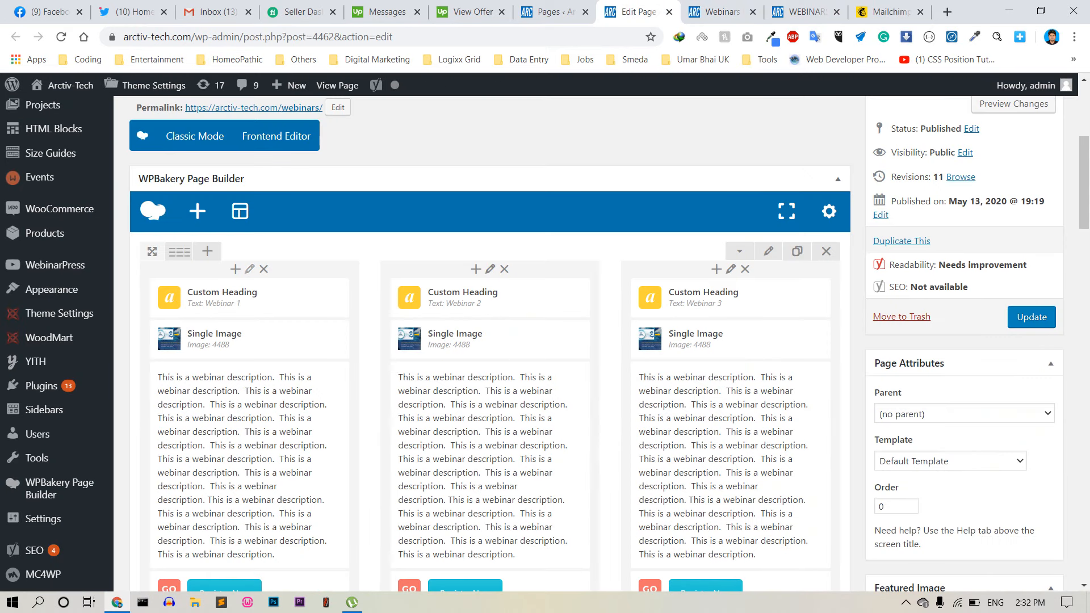
mouse_move(180, 252)
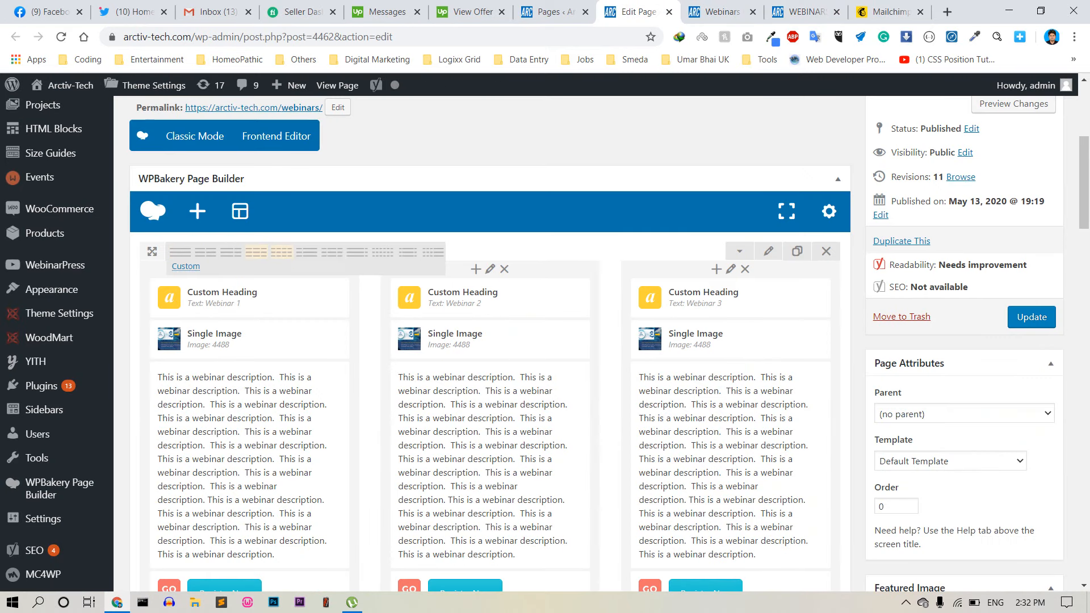
click(281, 251)
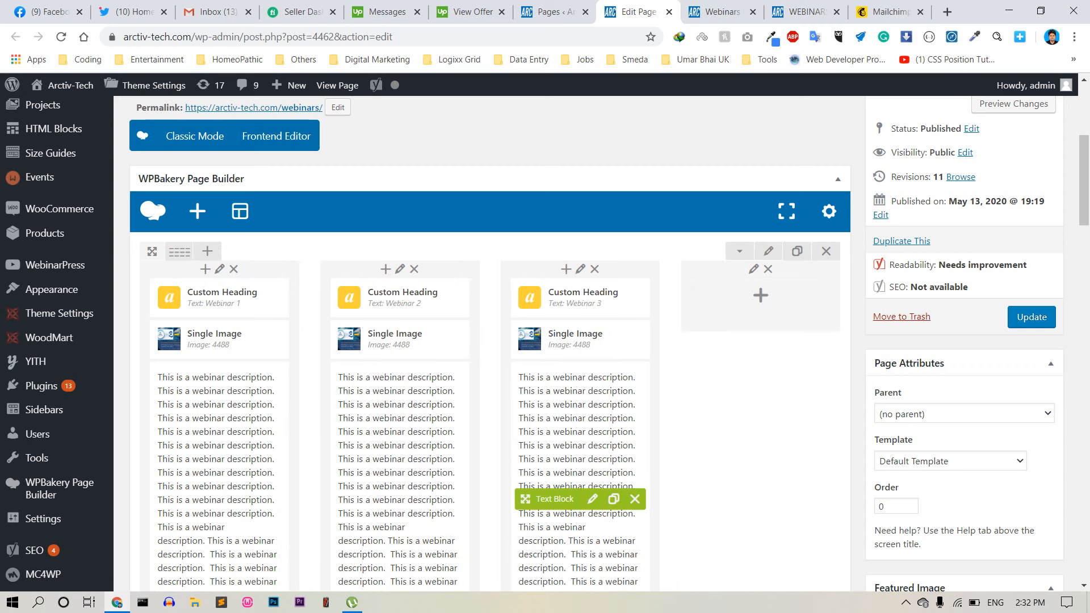
mouse_move(179, 251)
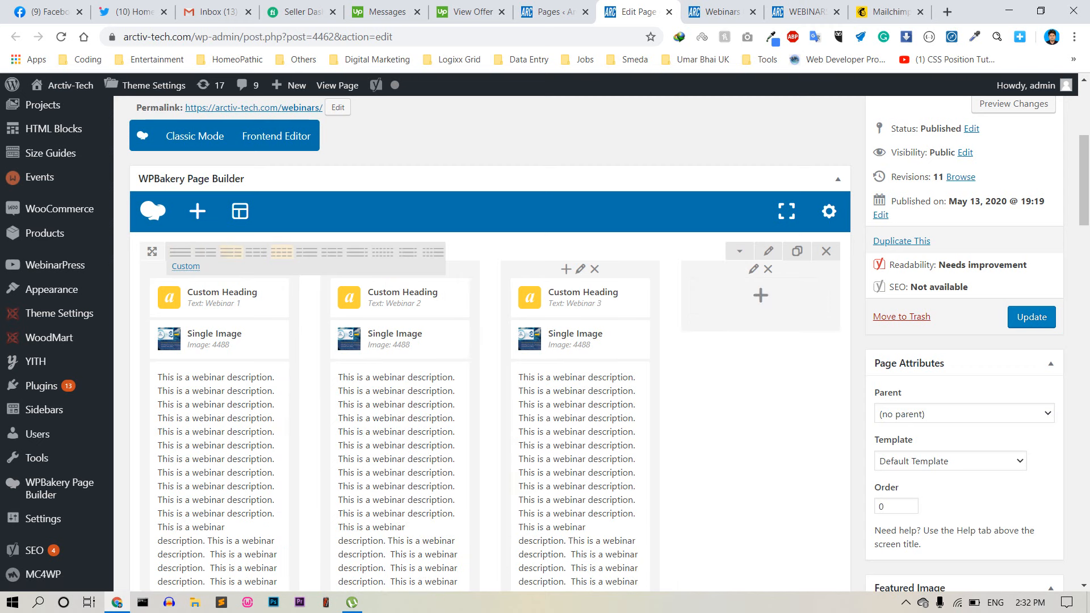
click(231, 252)
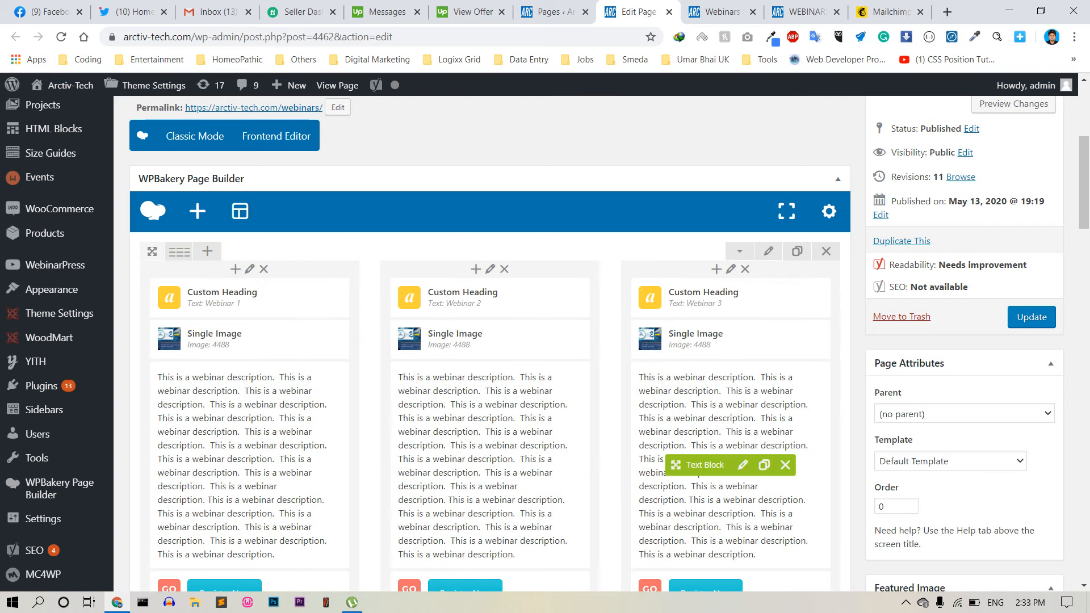
- Delete the empty row below the three webinar columns and confirm the deletion
scroll(732, 465, down, 3)
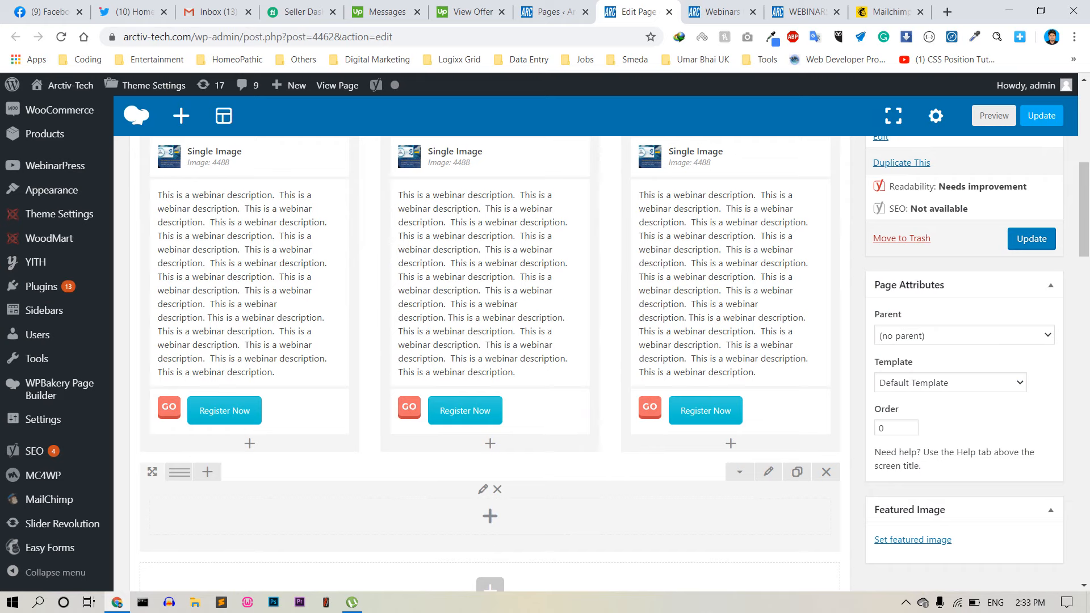
scroll(244, 318, up, 1)
scroll(726, 340, down, 4)
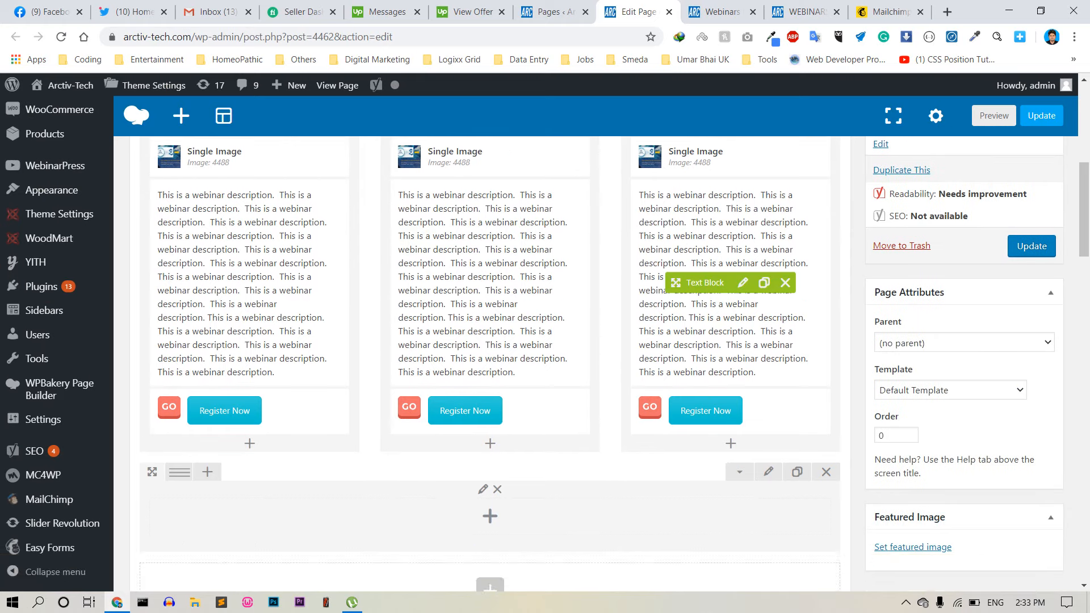
click(826, 330)
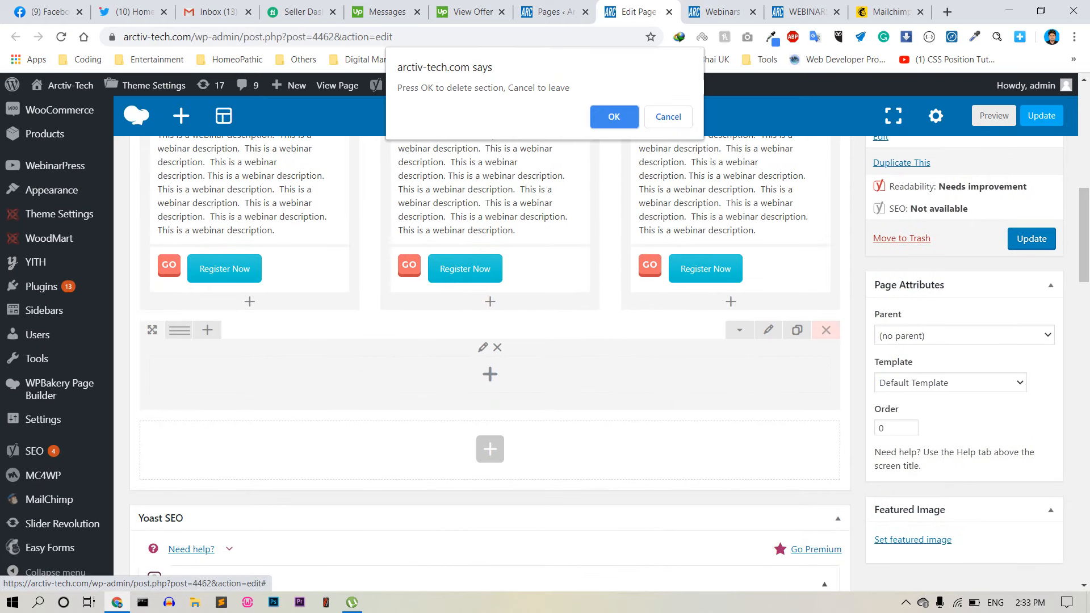
click(614, 116)
- Duplicate the three-column webinar row so a second row with Webinar 1, 2 and 3 follows it
scroll(797, 322, up, 7)
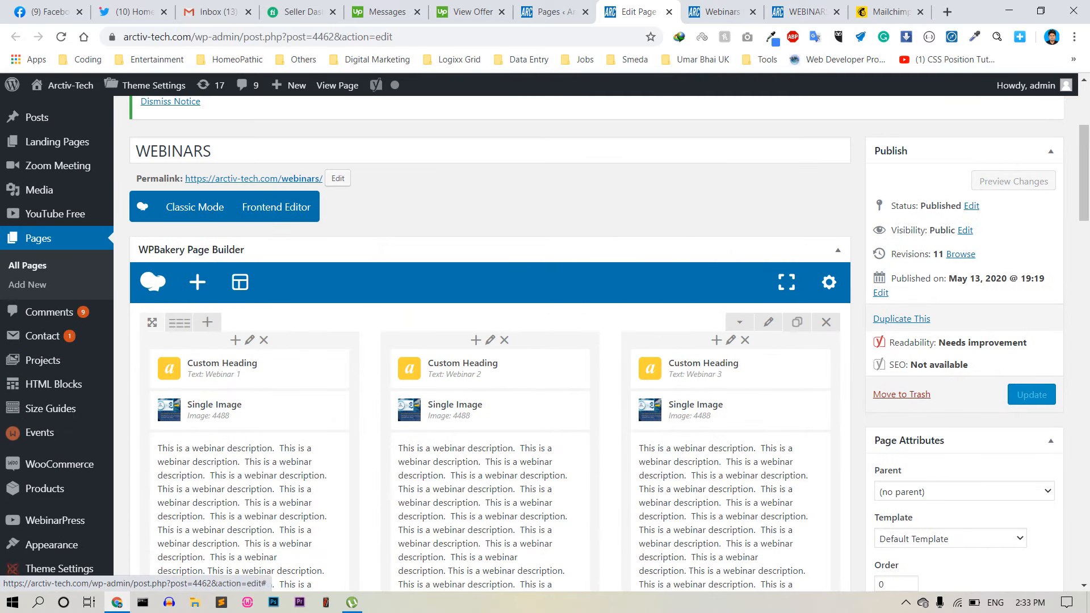
scroll(167, 509, down, 8)
scroll(167, 328, up, 3)
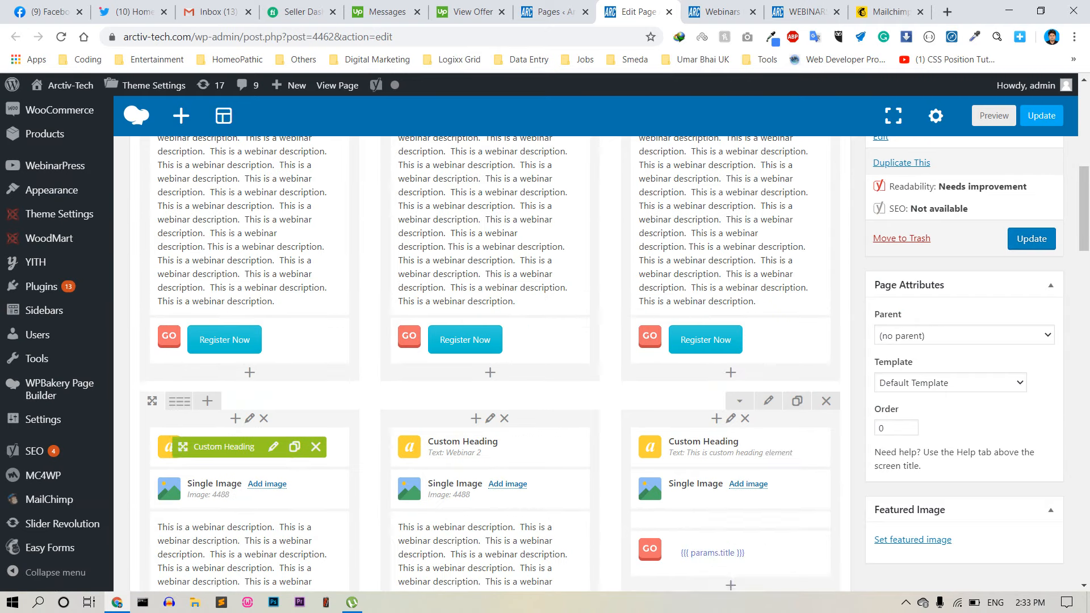
scroll(167, 328, up, 3)
scroll(227, 341, up, 5)
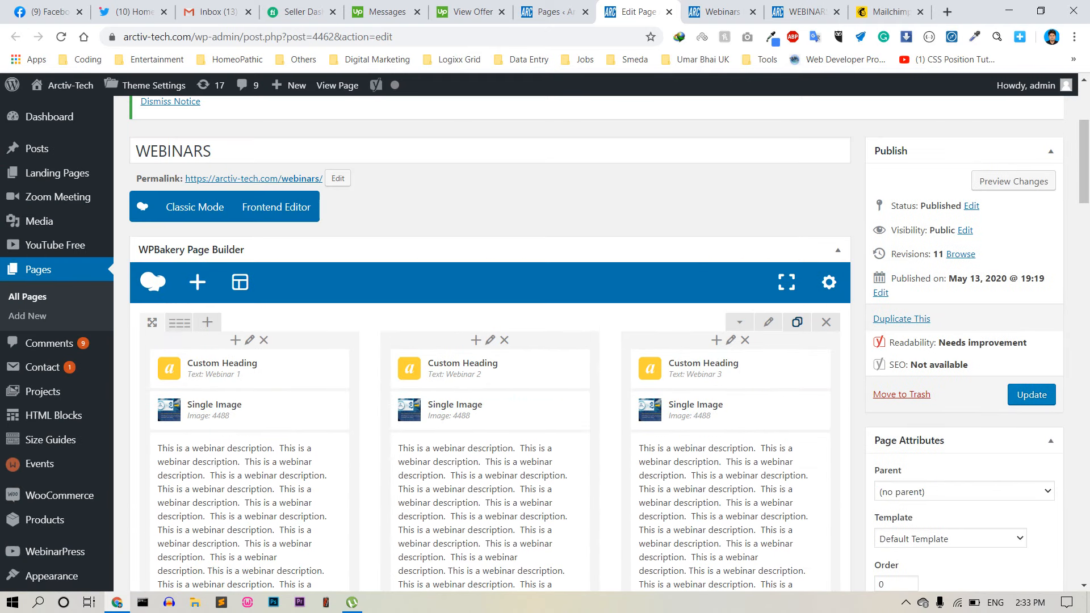
scroll(227, 341, down, 9)
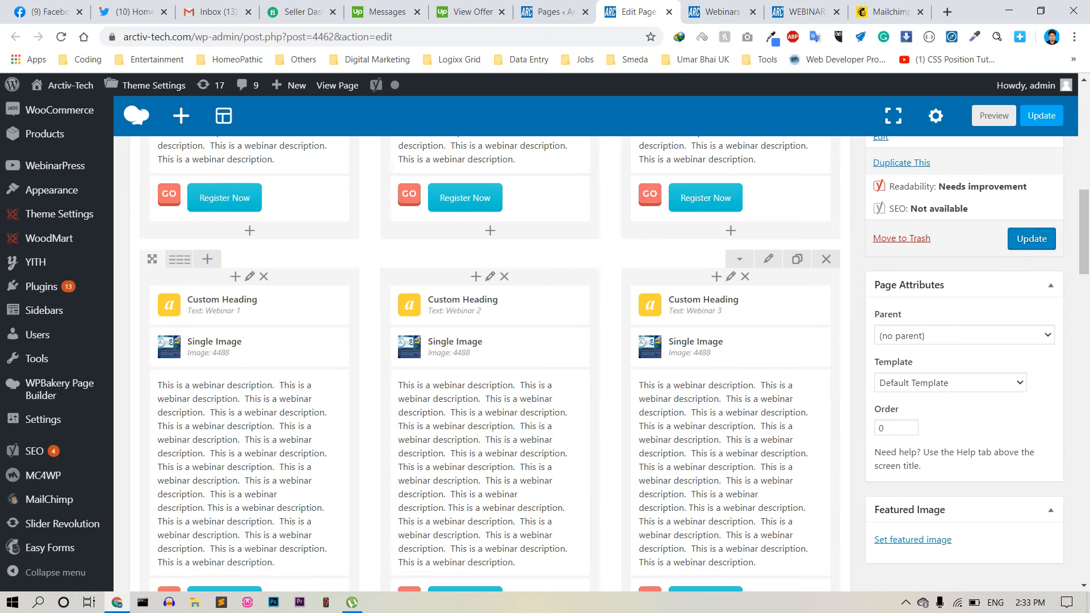
- Update the WEBINARS page, reload the live page to check its webinar rows, and return to the editor
click(1031, 239)
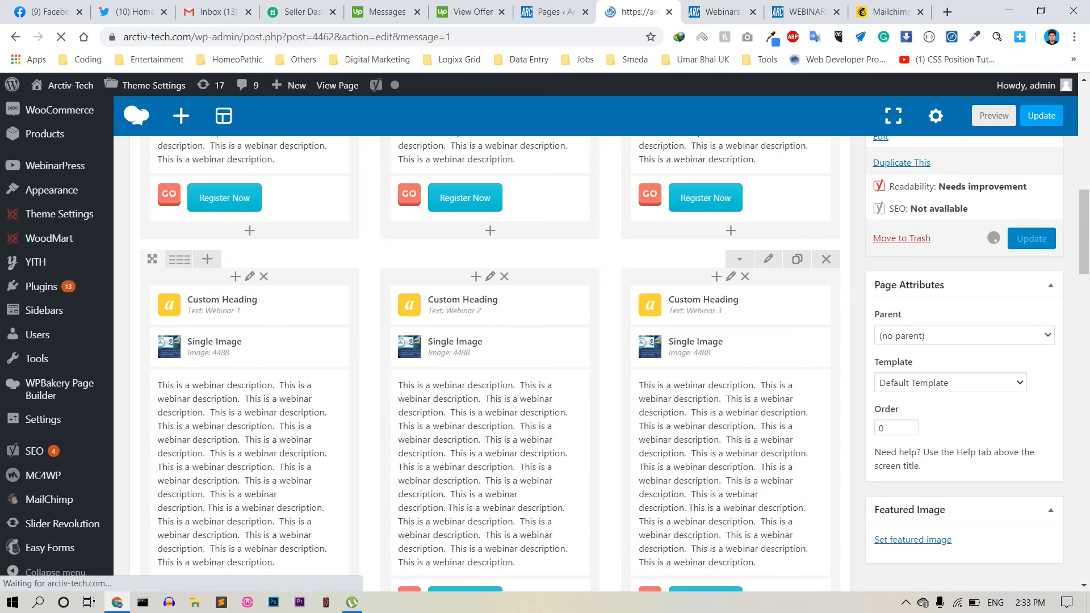
click(806, 12)
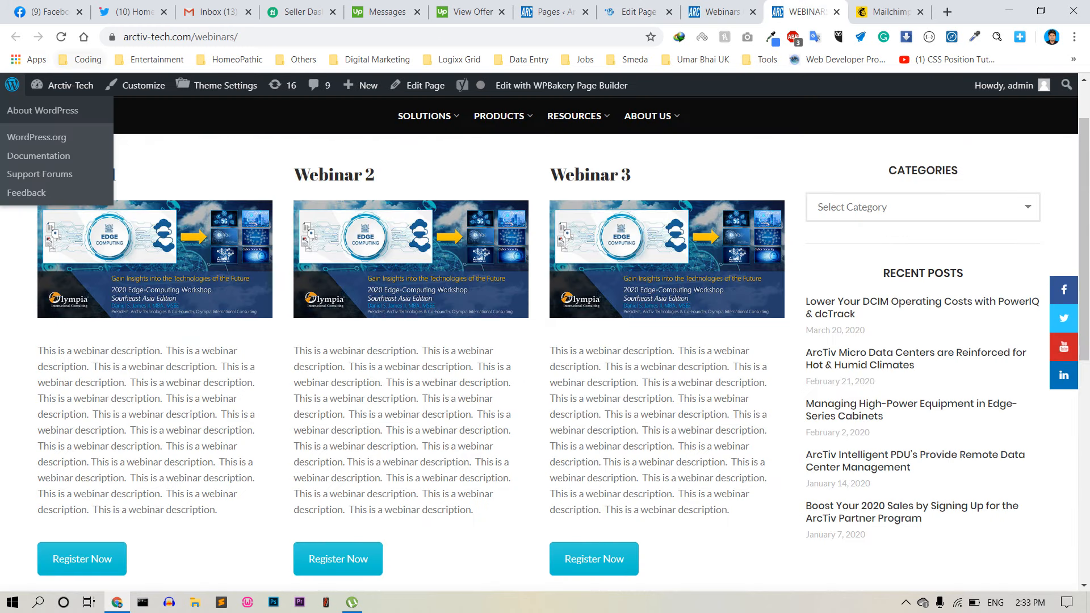
click(61, 36)
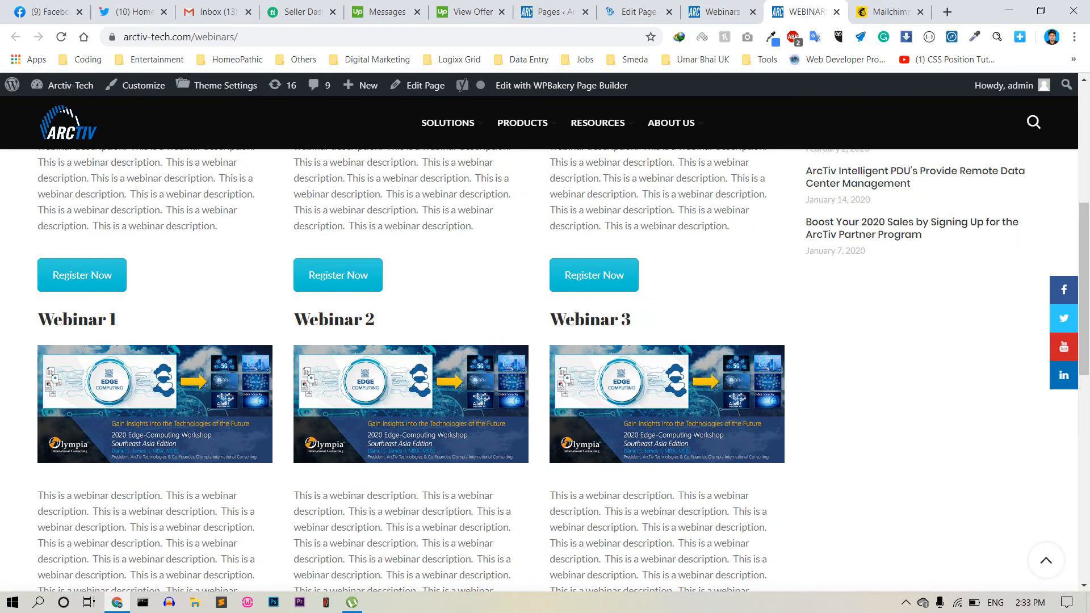
click(638, 12)
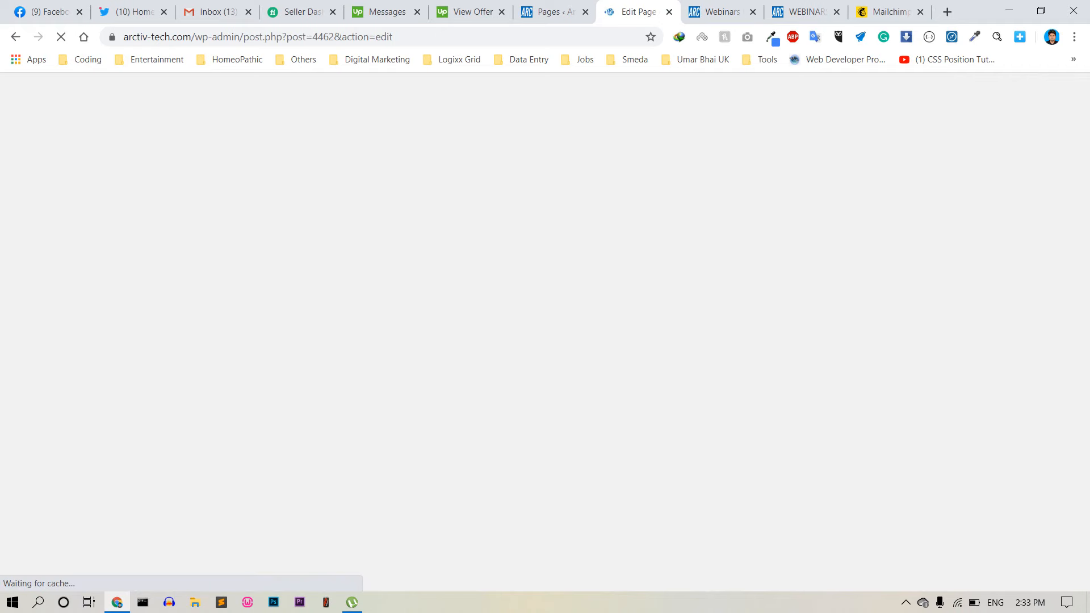
- Delete the duplicated second webinar row from the page layout and confirm the deletion
scroll(544, 344, down, 5)
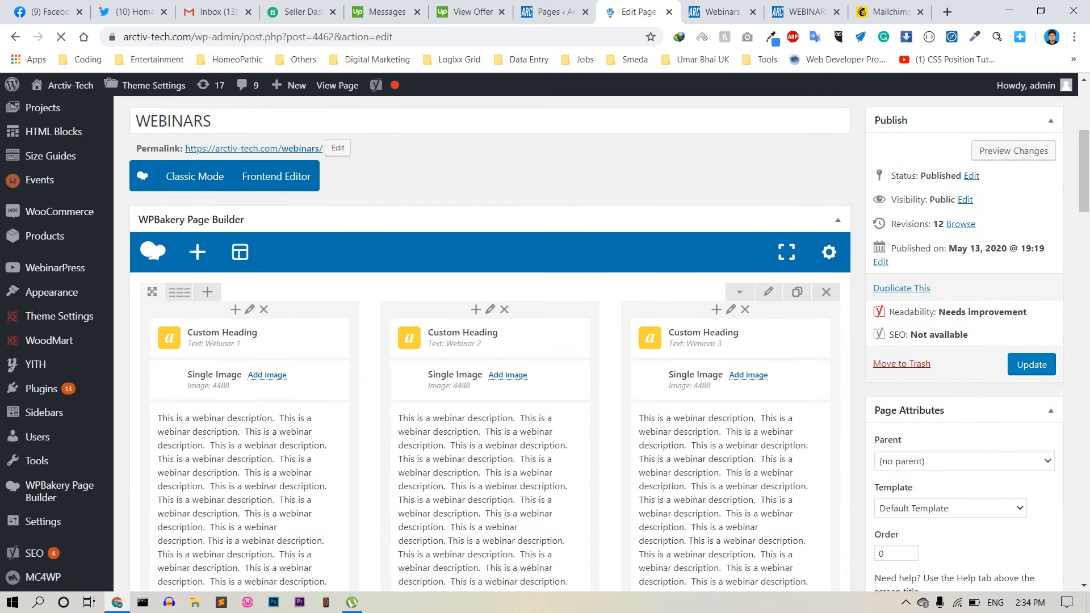
scroll(488, 340, down, 1)
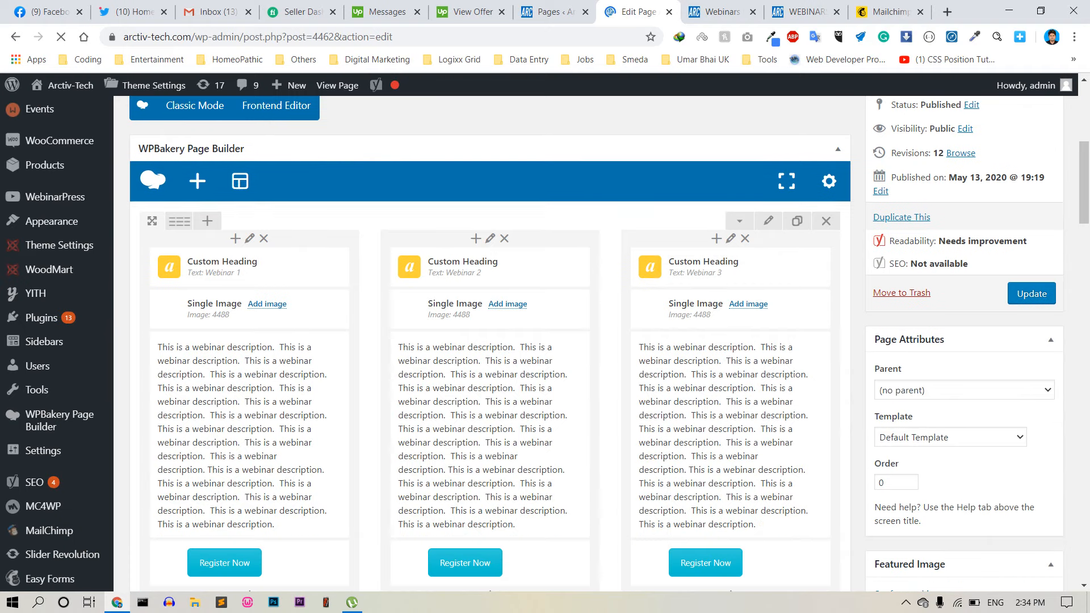
scroll(488, 340, down, 6)
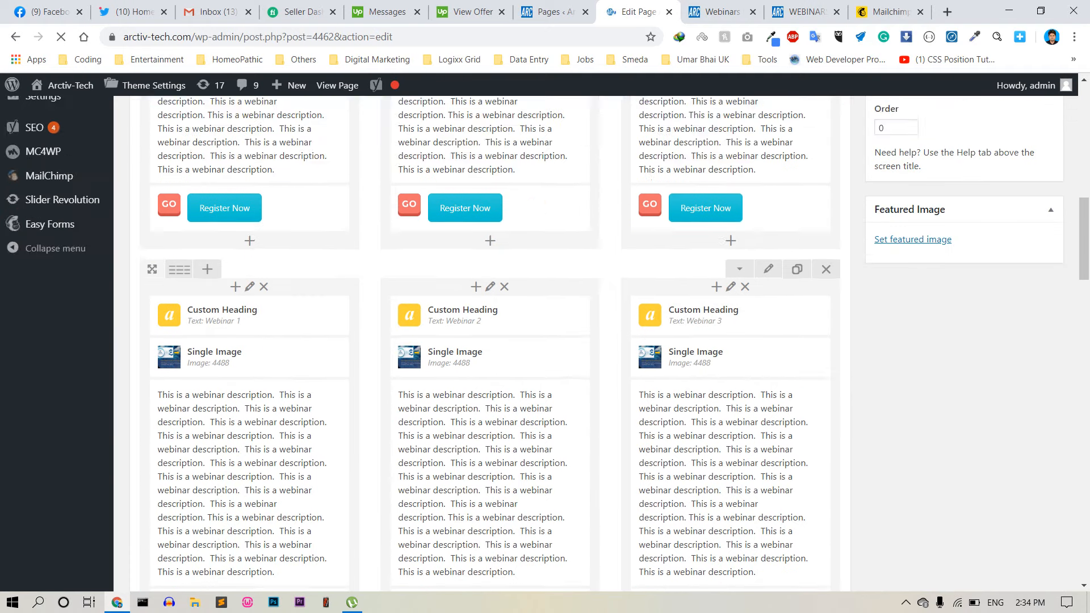
scroll(488, 341, down, 2)
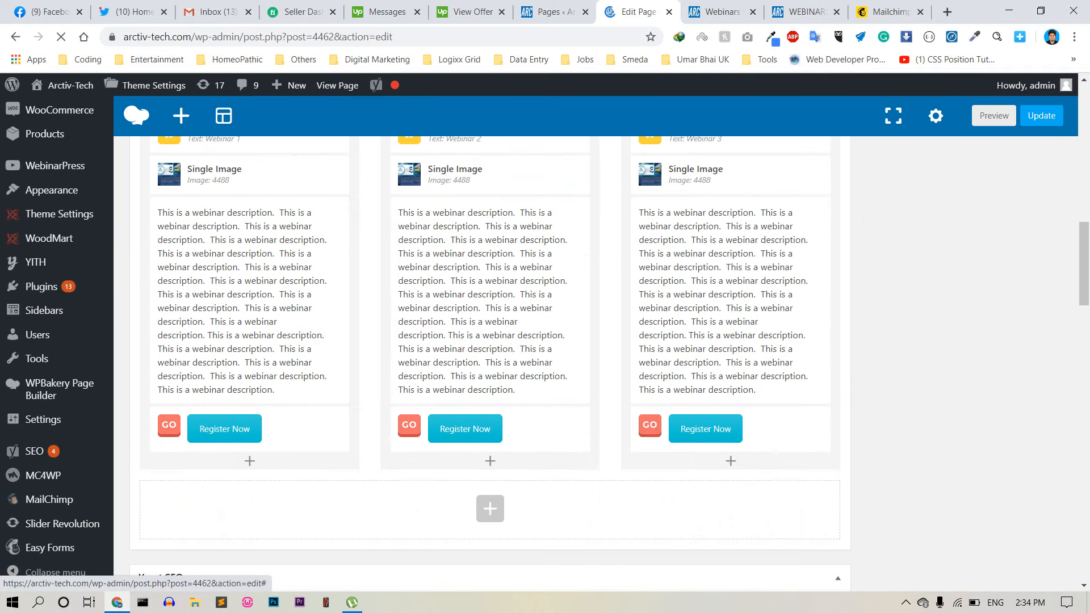
scroll(488, 341, down, 4)
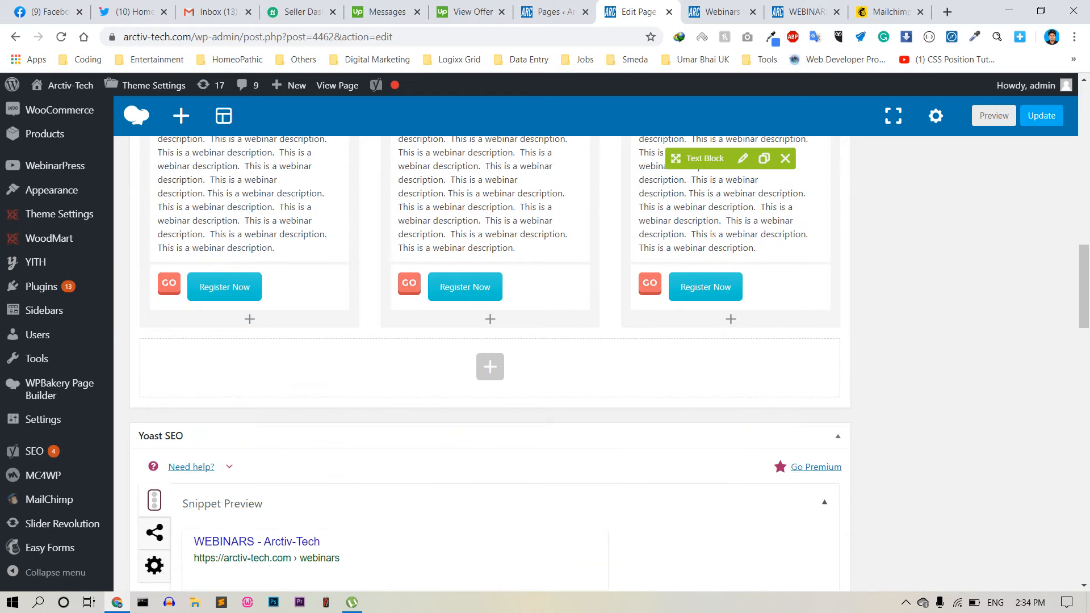
scroll(704, 378, down, 2)
scroll(704, 377, up, 15)
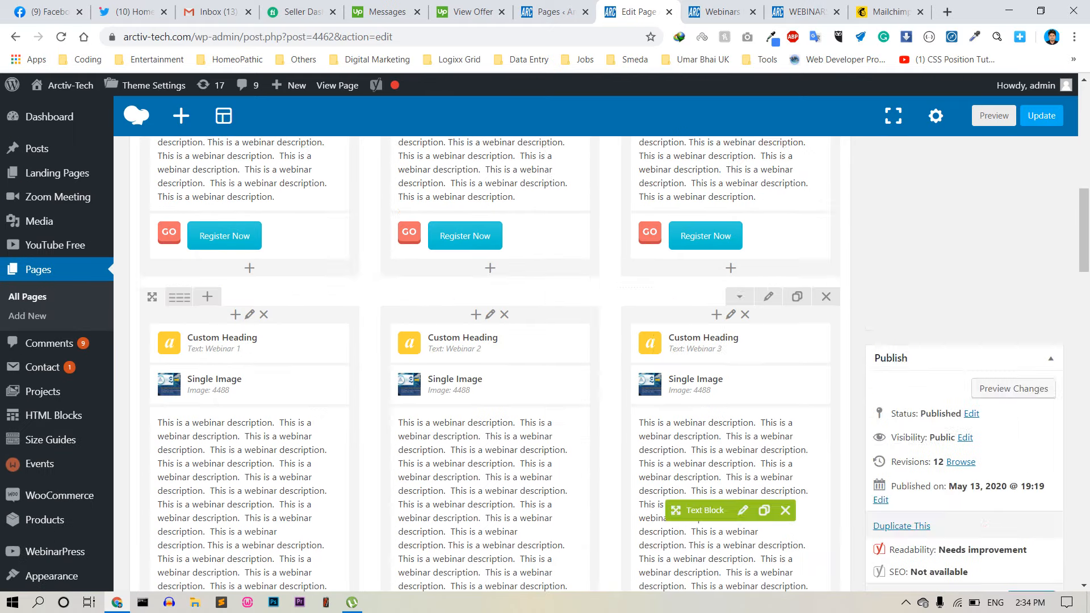
scroll(703, 377, down, 6)
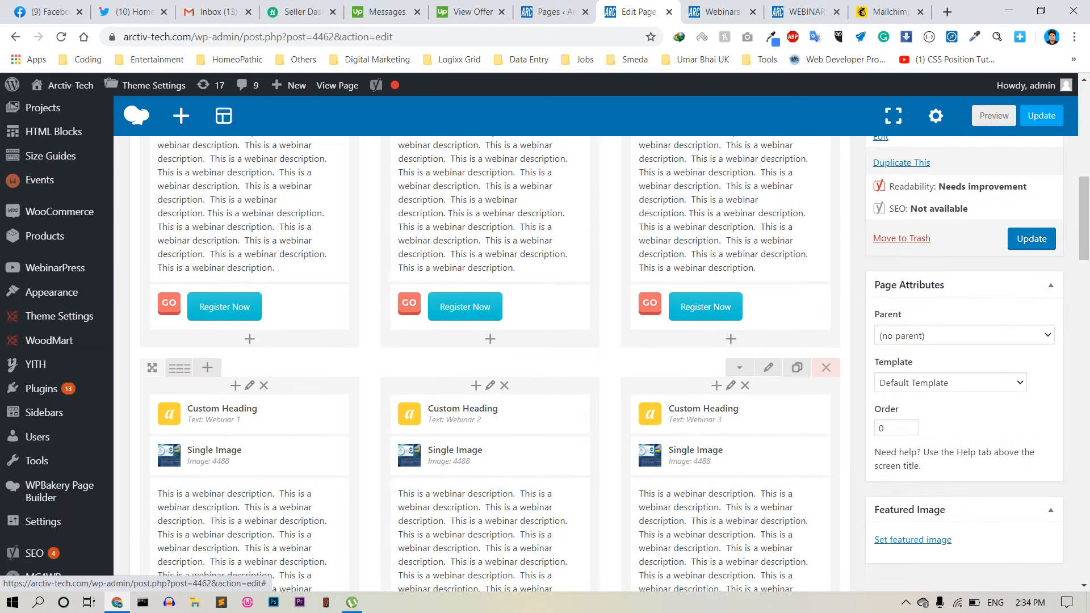
click(825, 367)
key(Return)
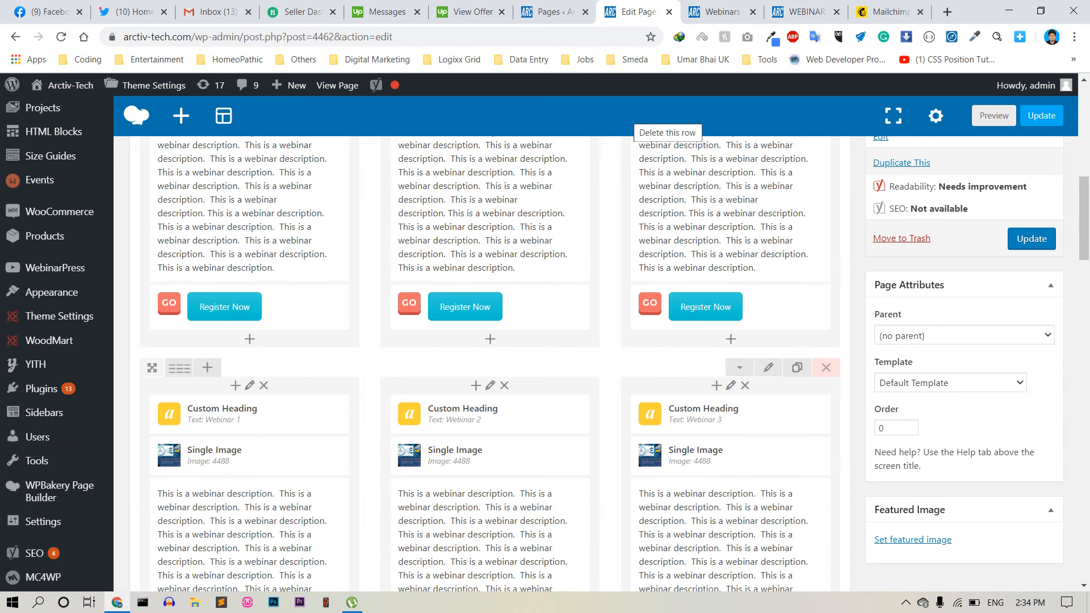
- Delete the custom heading, single image, text block and Register Now button from the Webinar 3 column
scroll(825, 367, up, 5)
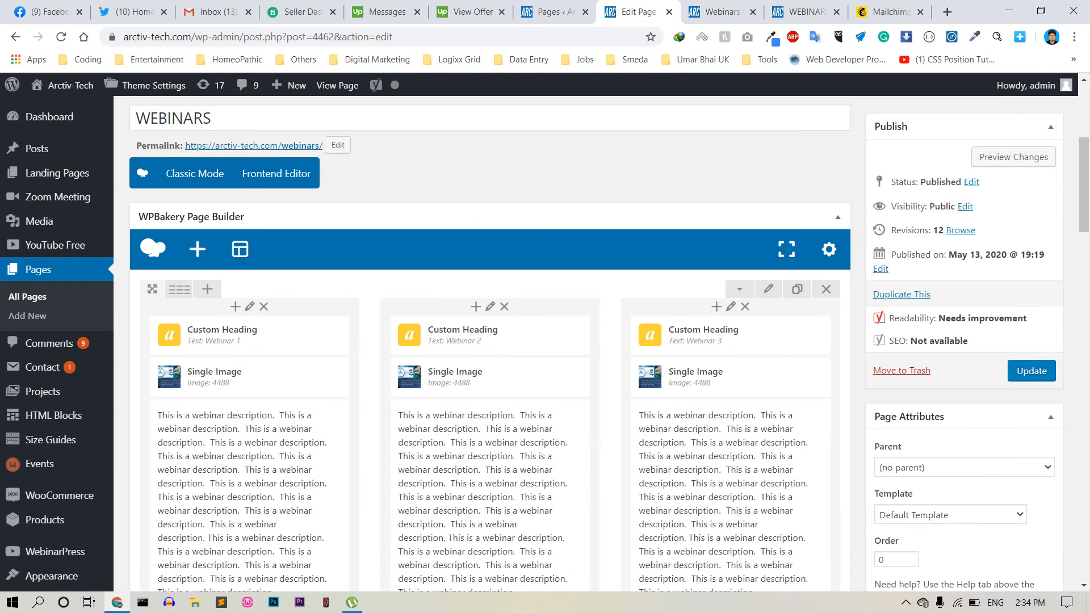
click(797, 335)
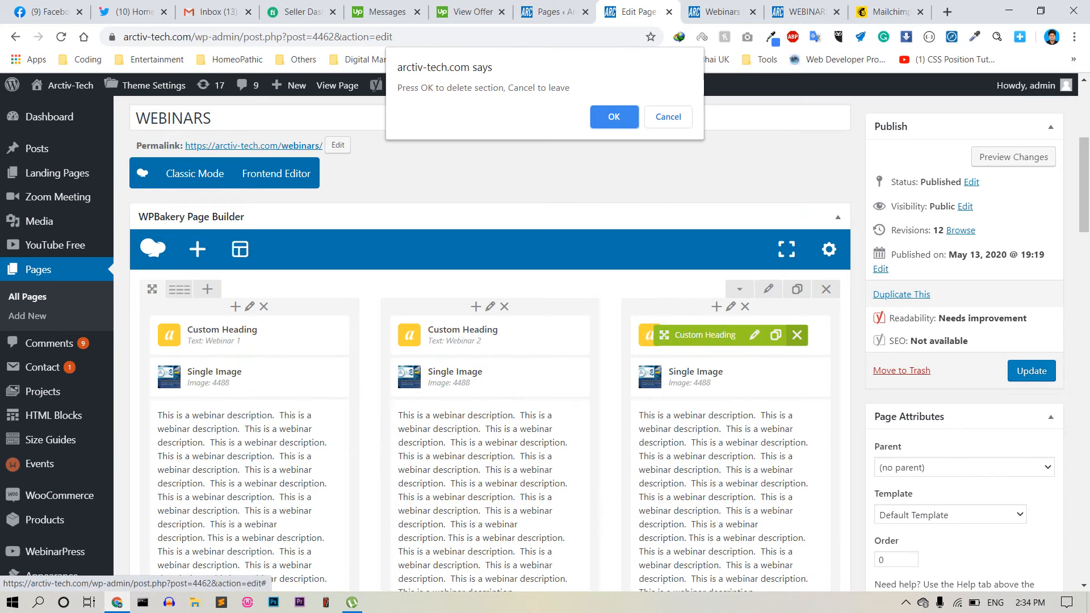
key(Return)
click(789, 334)
key(Return)
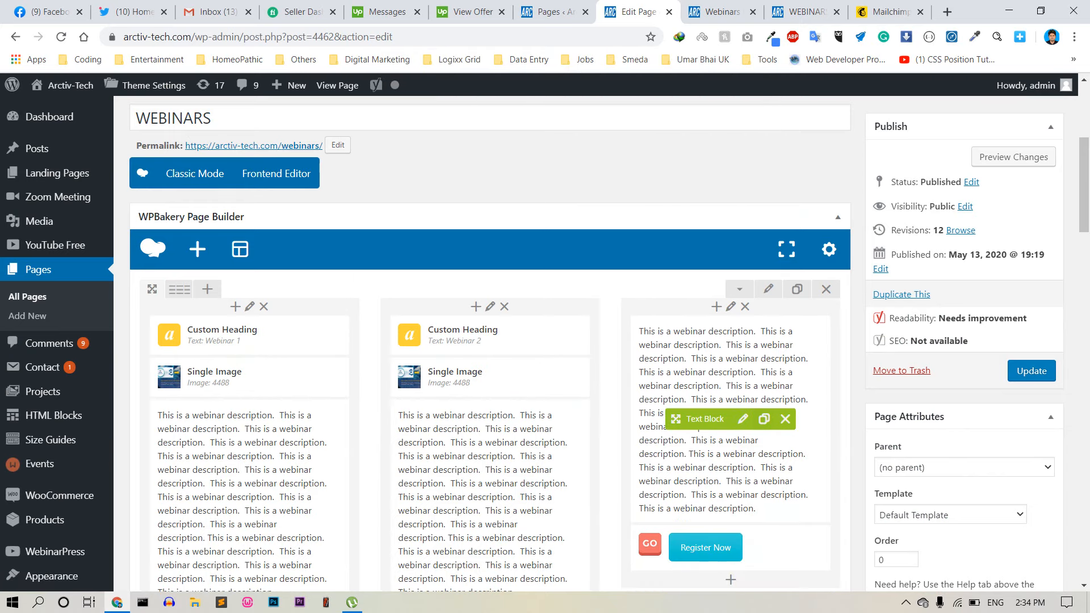
click(785, 419)
key(Return)
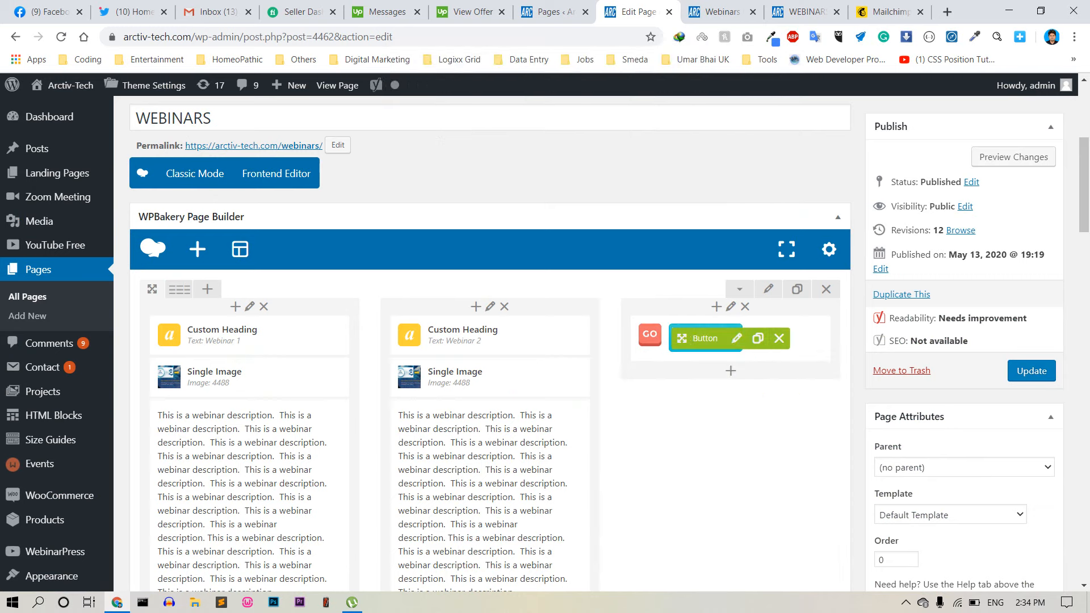
click(779, 338)
key(Return)
- Delete the custom heading, single image, text block and Register Now button from the Webinar 2 column
click(556, 335)
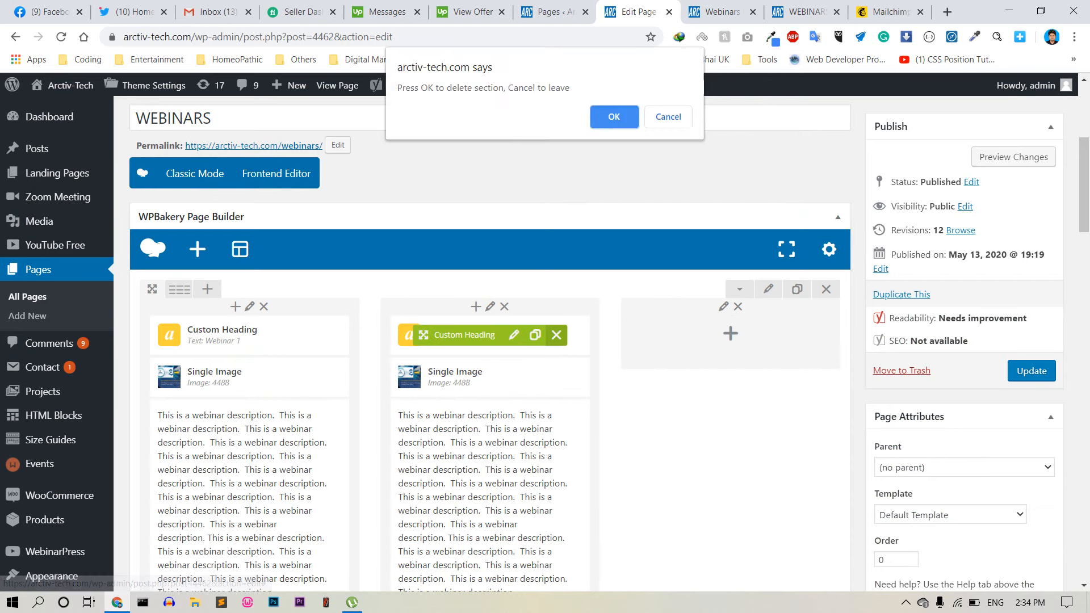
key(Return)
click(549, 335)
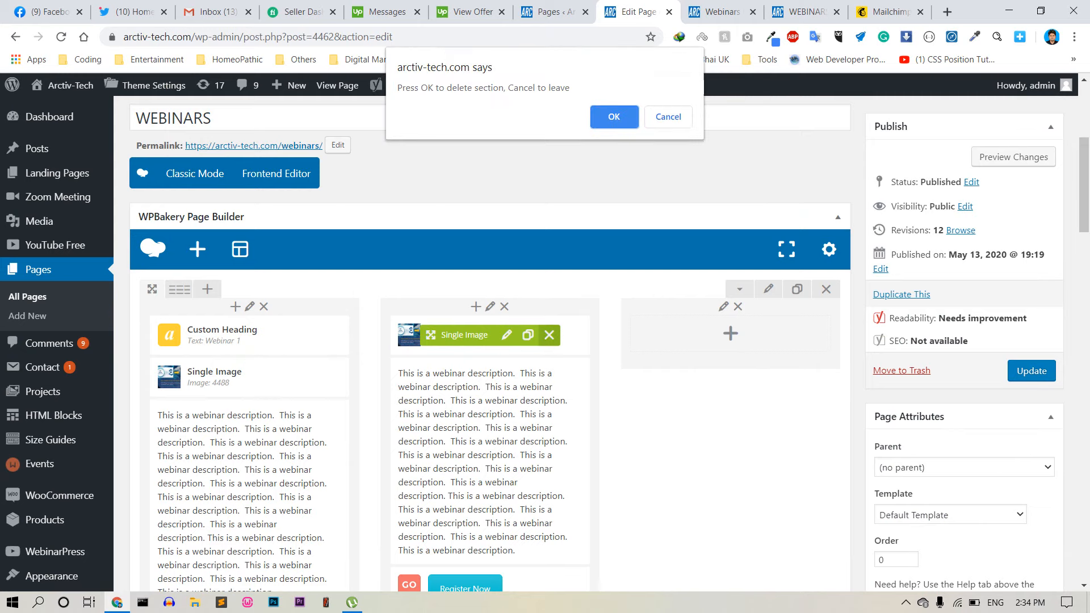
key(Return)
click(544, 418)
key(Return)
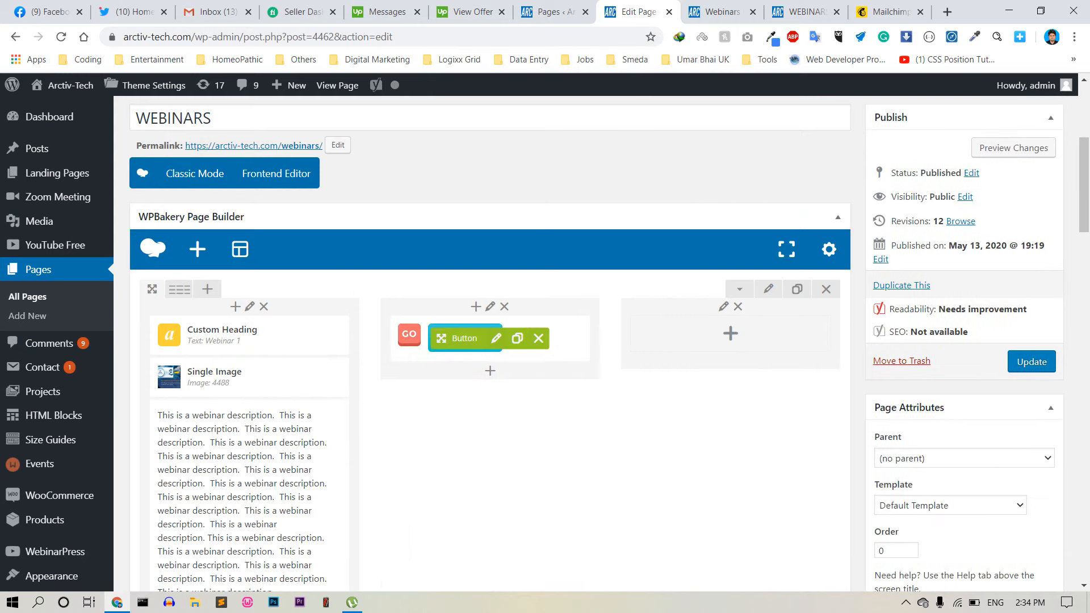
click(538, 338)
key(Return)
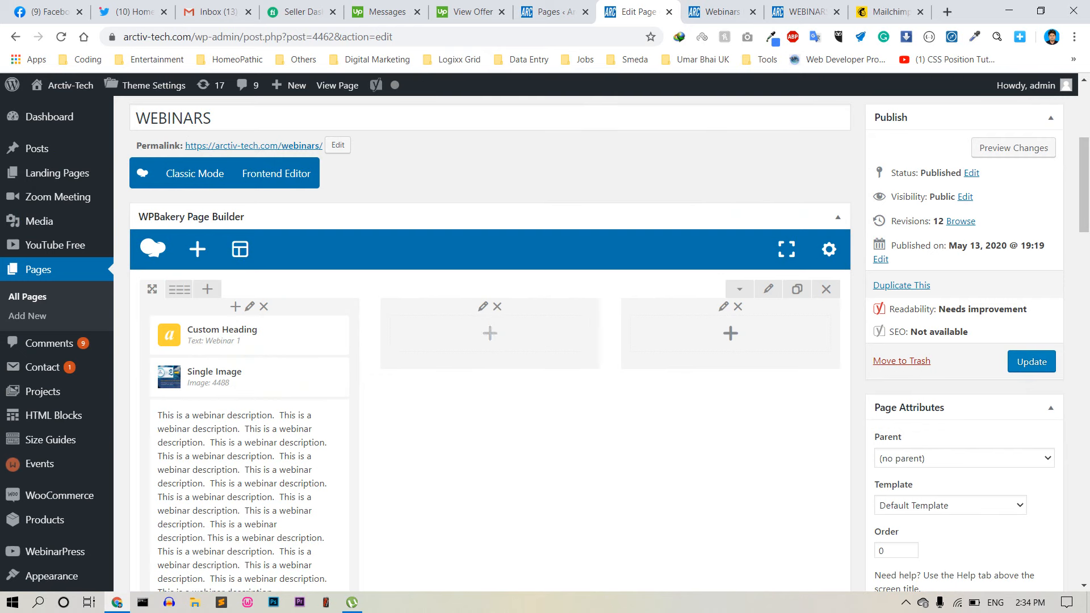
scroll(538, 338, down, 3)
scroll(250, 318, up, 1)
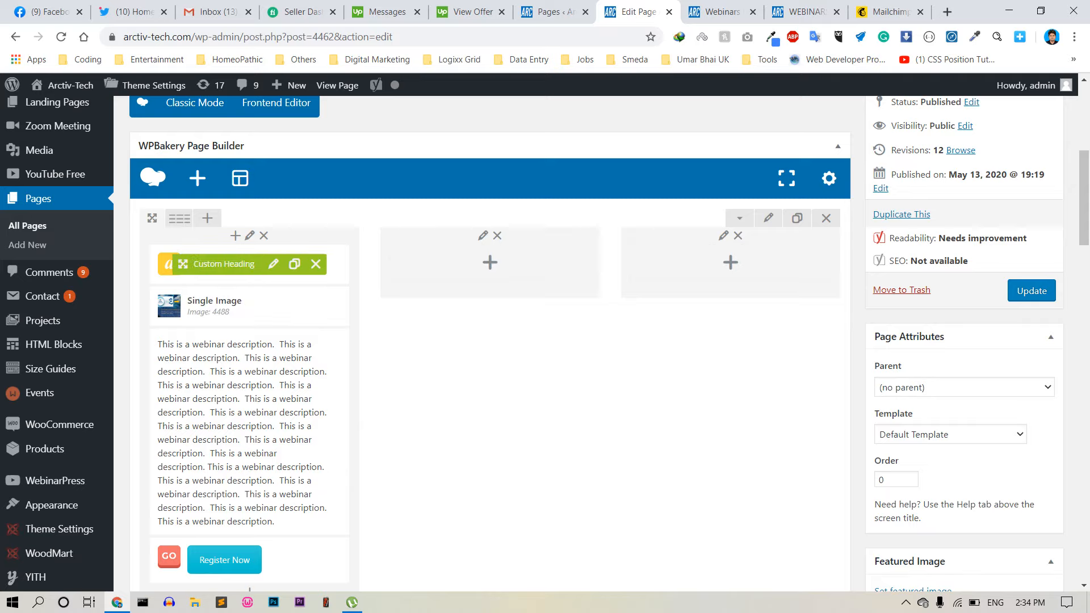
- Clone the Webinar 1 column's custom heading and single image, and move the copies into the empty middle column
scroll(249, 318, down, 2)
scroll(284, 284, up, 2)
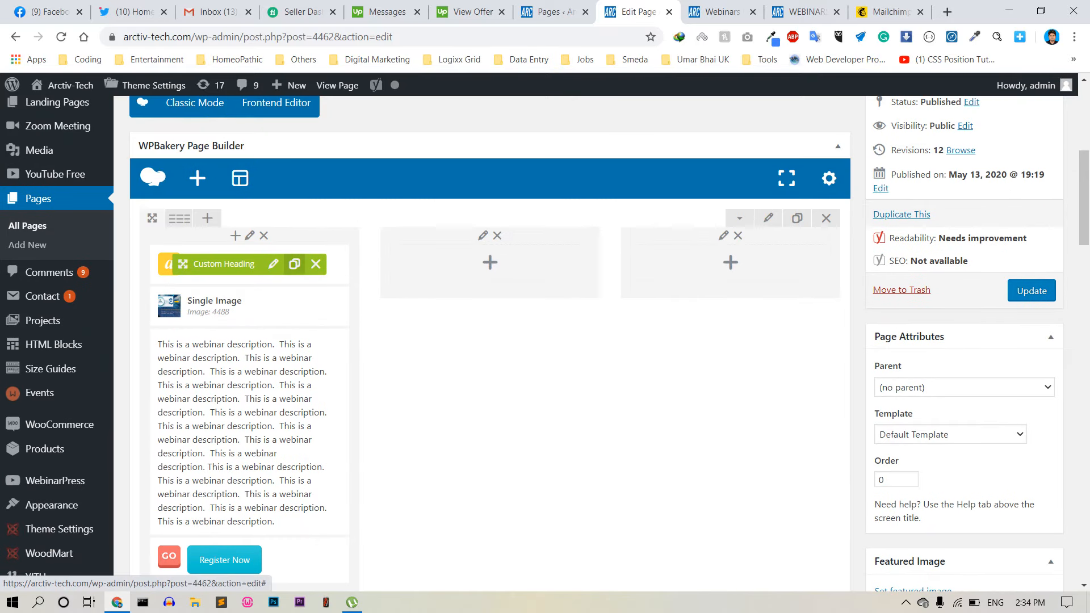
click(294, 263)
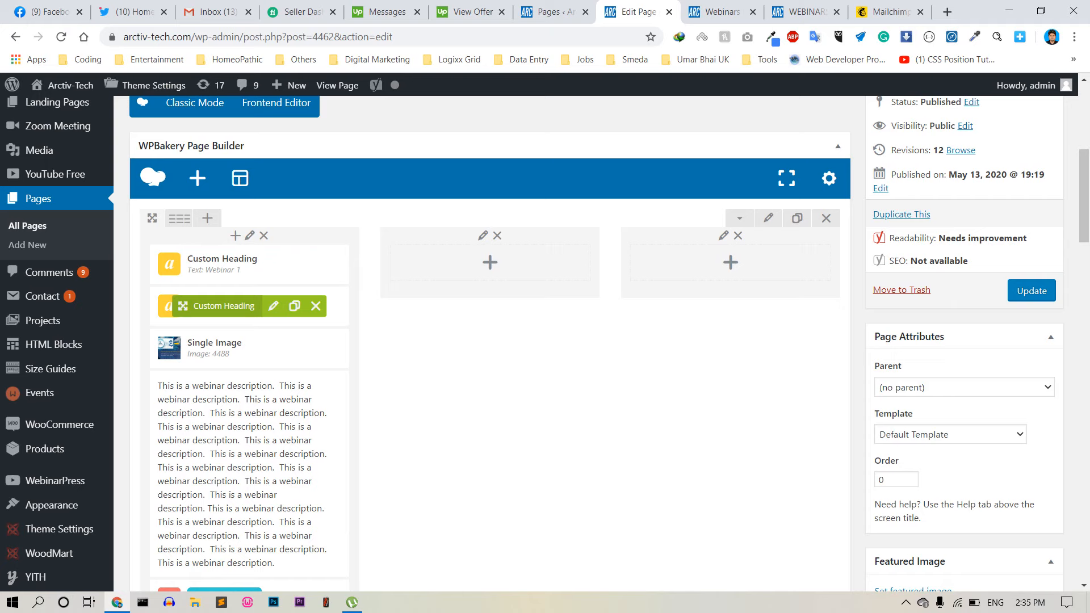
drag(215, 306, 498, 263)
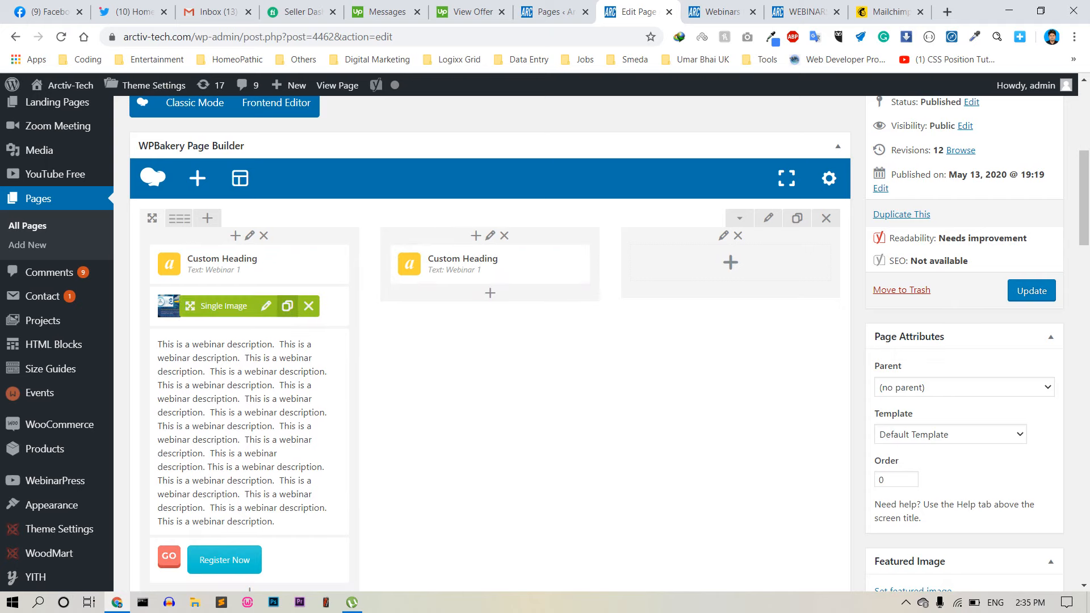
click(287, 306)
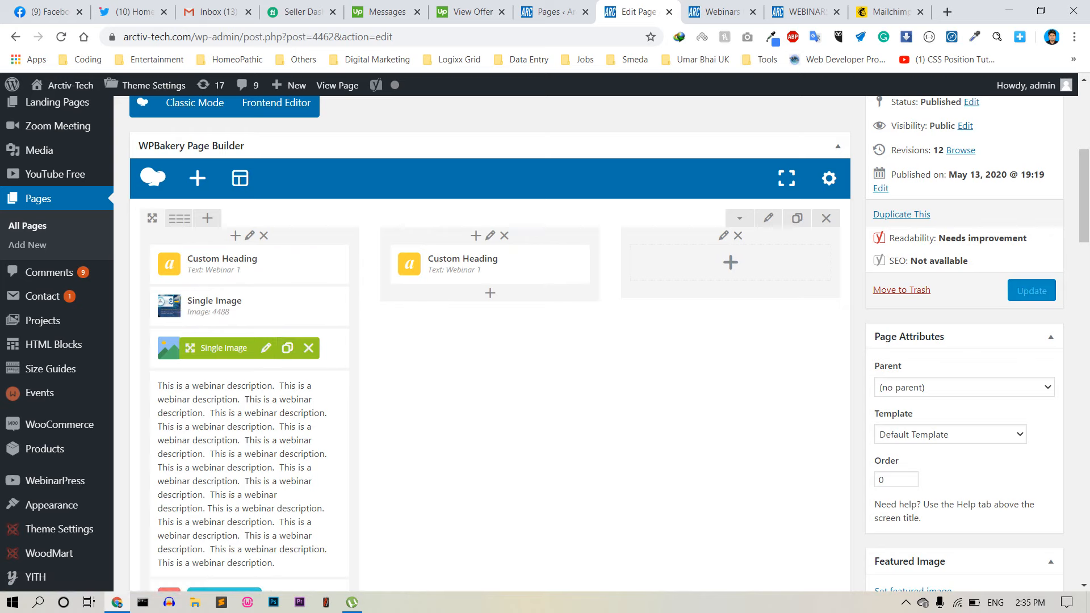
drag(190, 348, 440, 324)
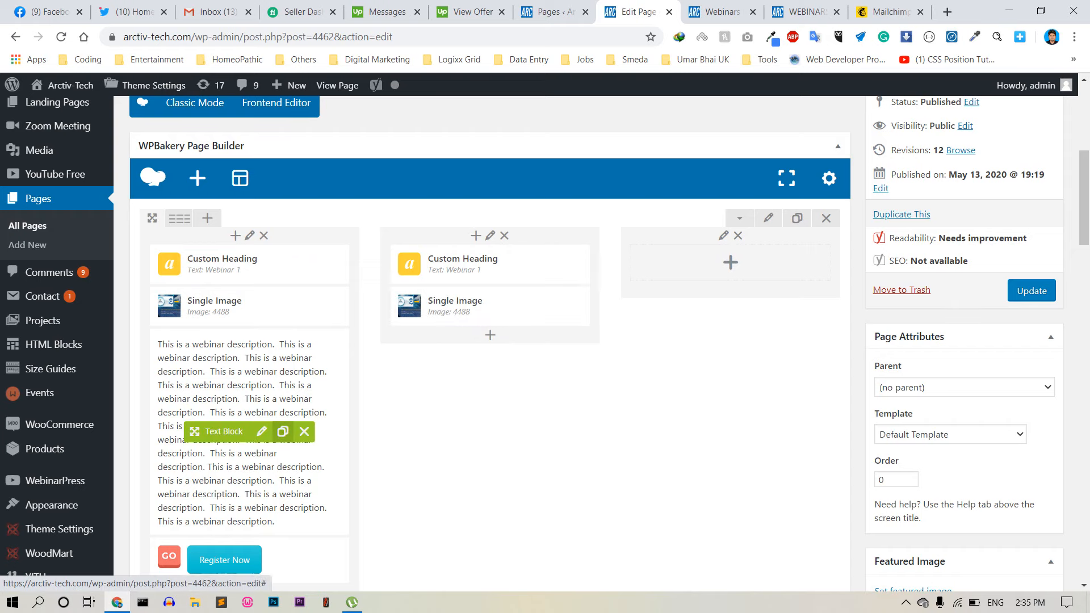
- Clone the Webinar 1 column's text block and Register Now button, and move the copies into the middle column
click(283, 431)
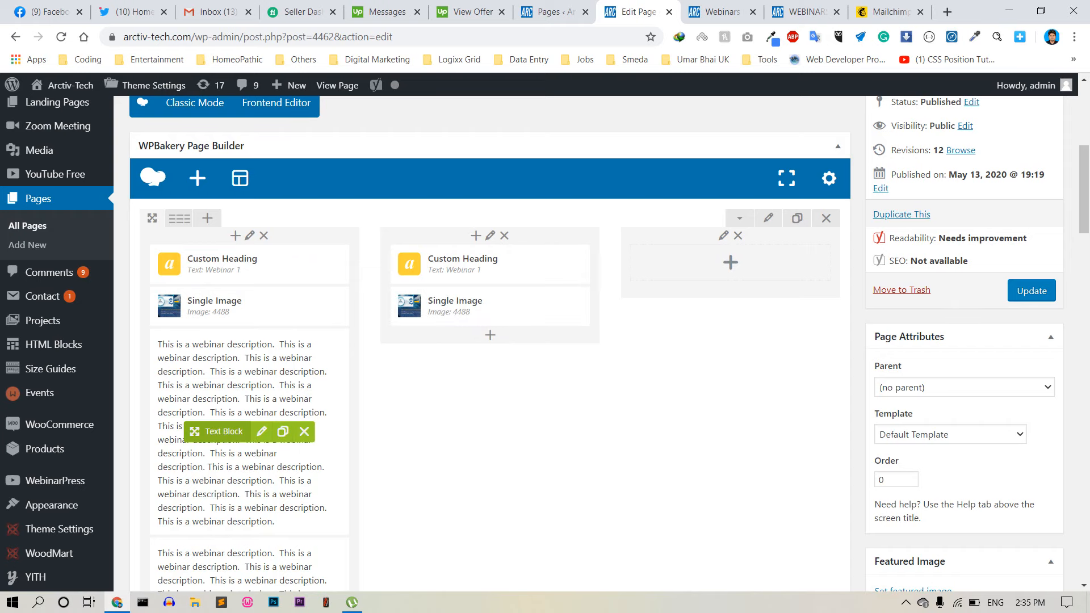
drag(195, 431, 455, 515)
scroll(341, 397, down, 3)
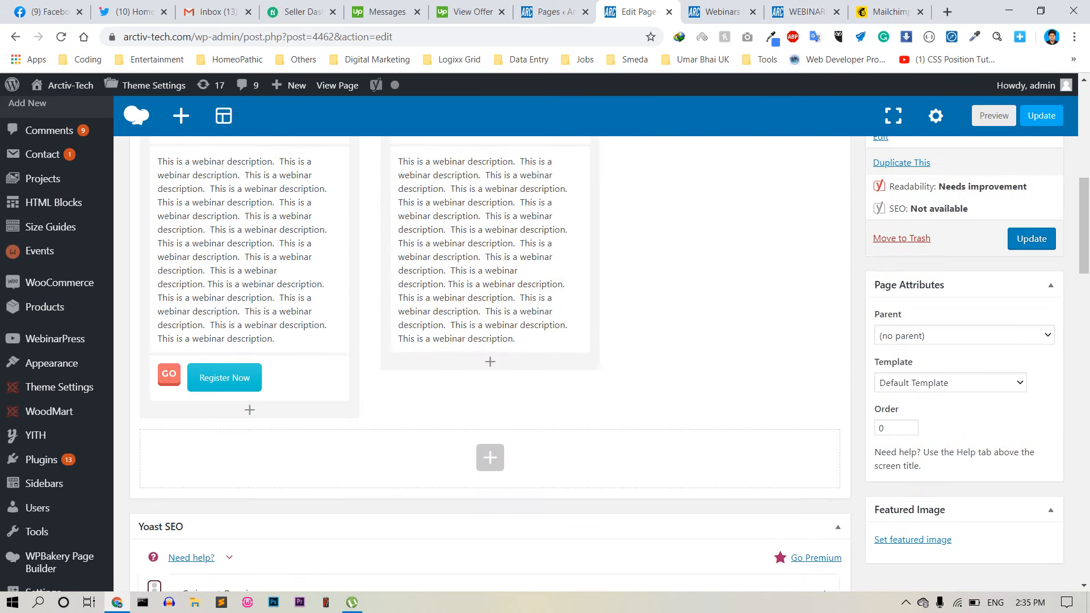
click(276, 378)
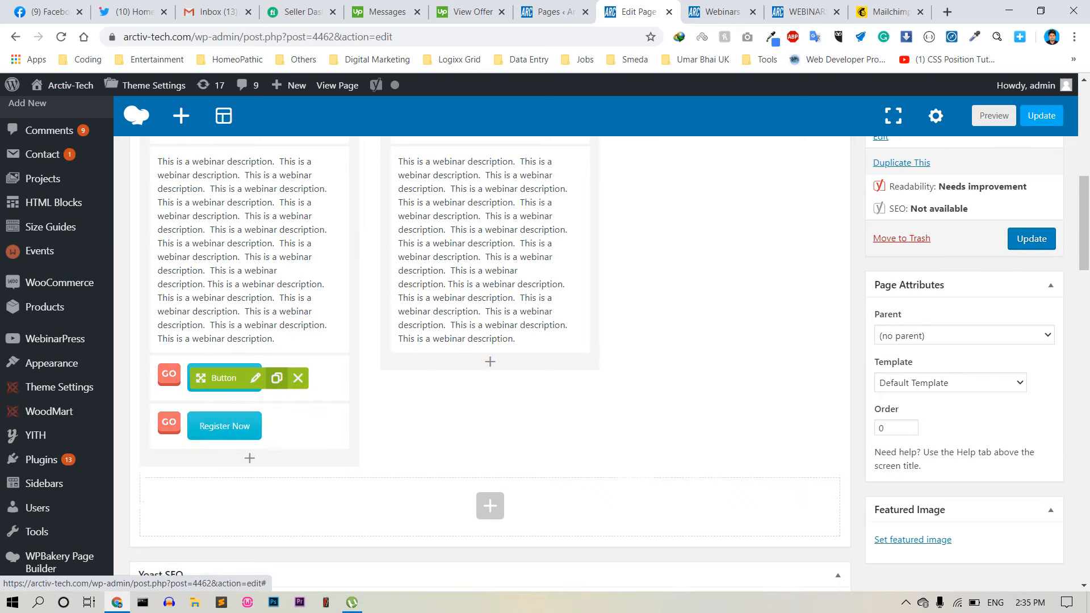
drag(215, 426, 463, 407)
scroll(463, 407, up, 6)
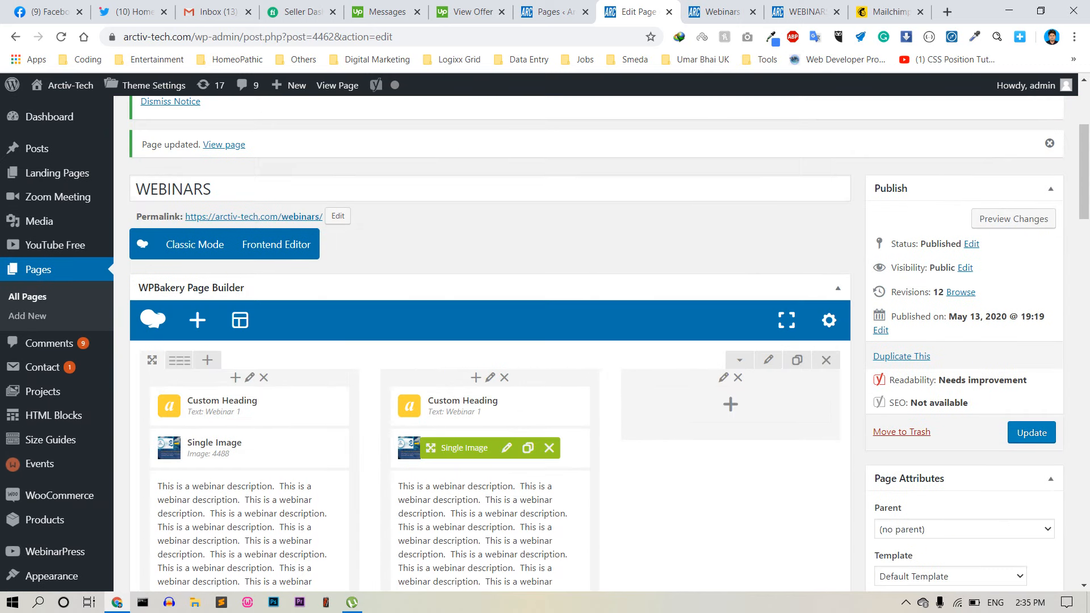
- Change the middle column's custom heading text to "Webinar 2" and save the heading settings
scroll(464, 448, down, 5)
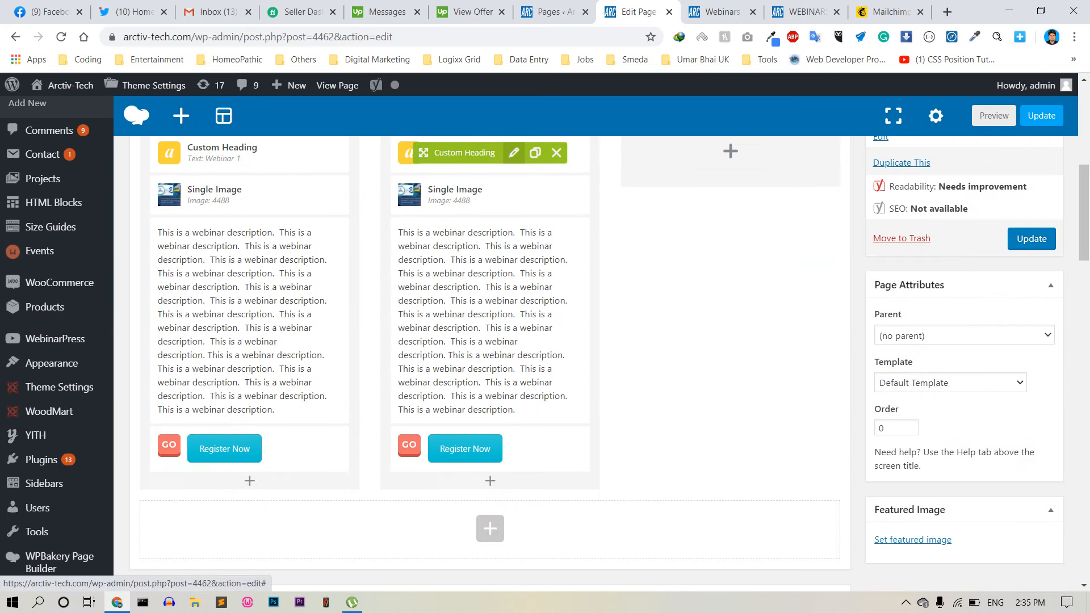
click(514, 152)
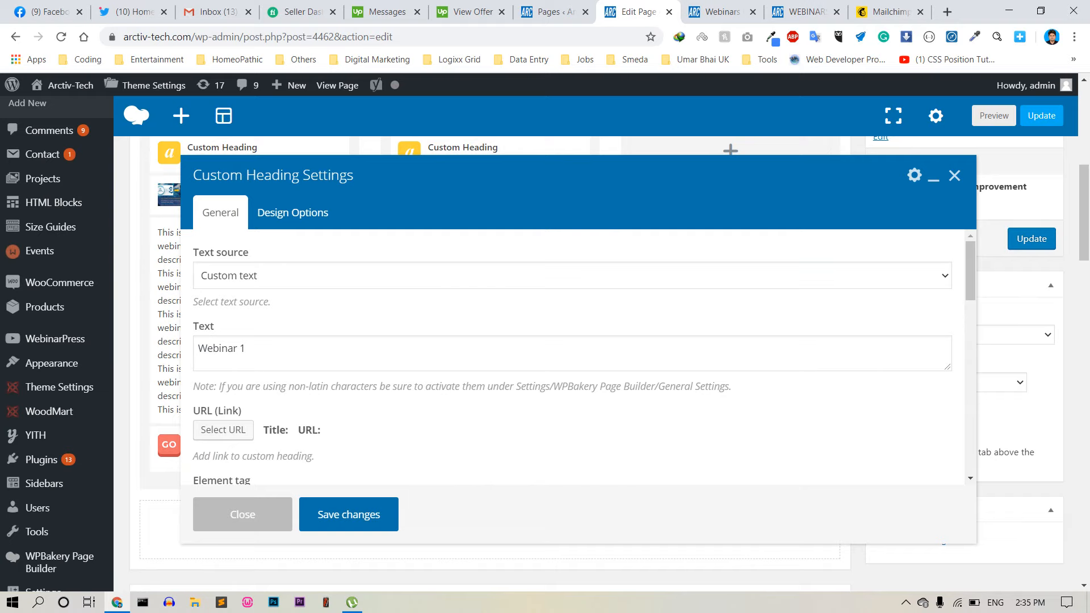
click(245, 348)
key(BackSpace)
text(2)
scroll(573, 357, down, 1)
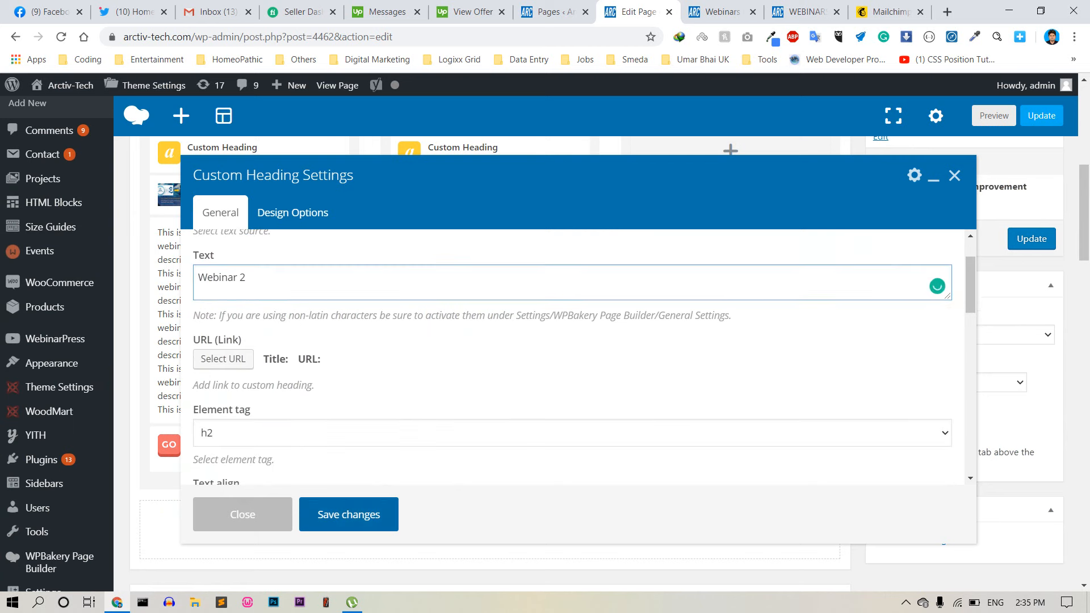
click(349, 514)
- Remove the middle column's image, choose Edge-Computing-Workshop-SEA-Pic.jpg from the media library instead, and save the image settings
scroll(457, 341, up, 4)
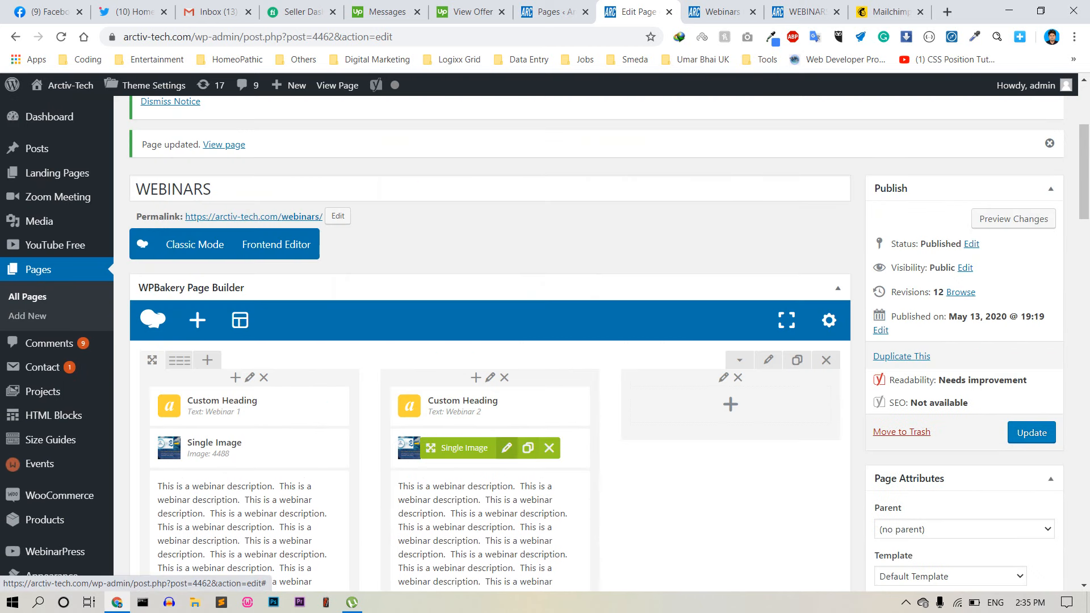
click(506, 448)
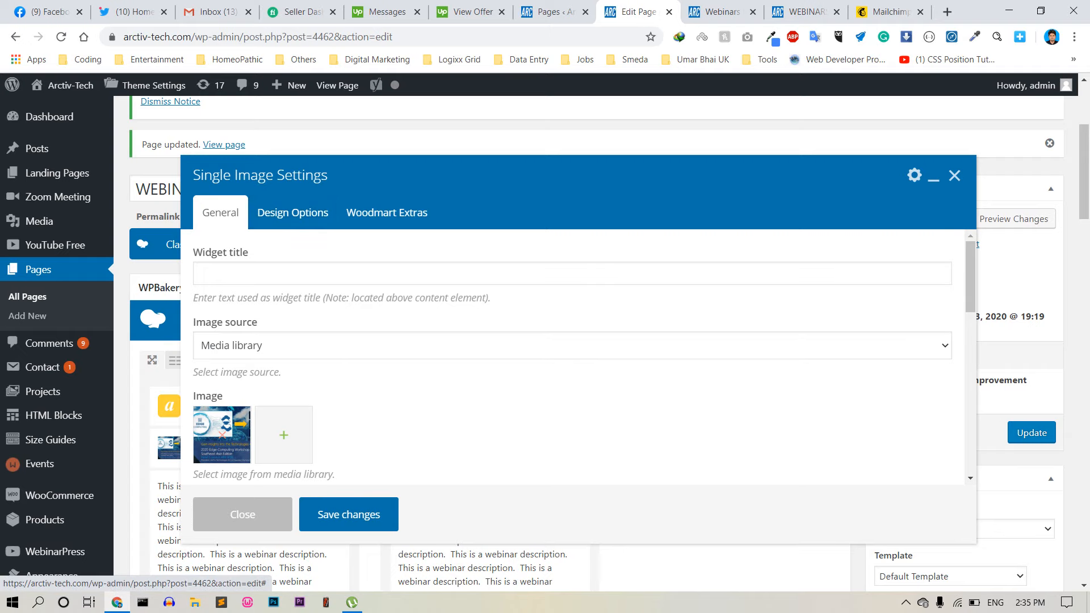
click(222, 435)
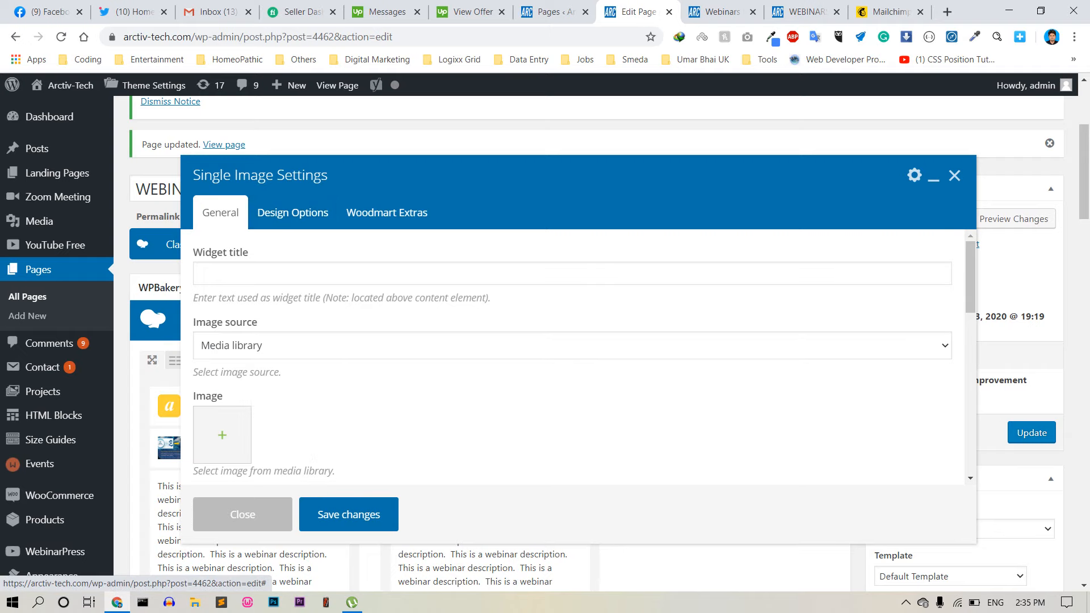
click(222, 434)
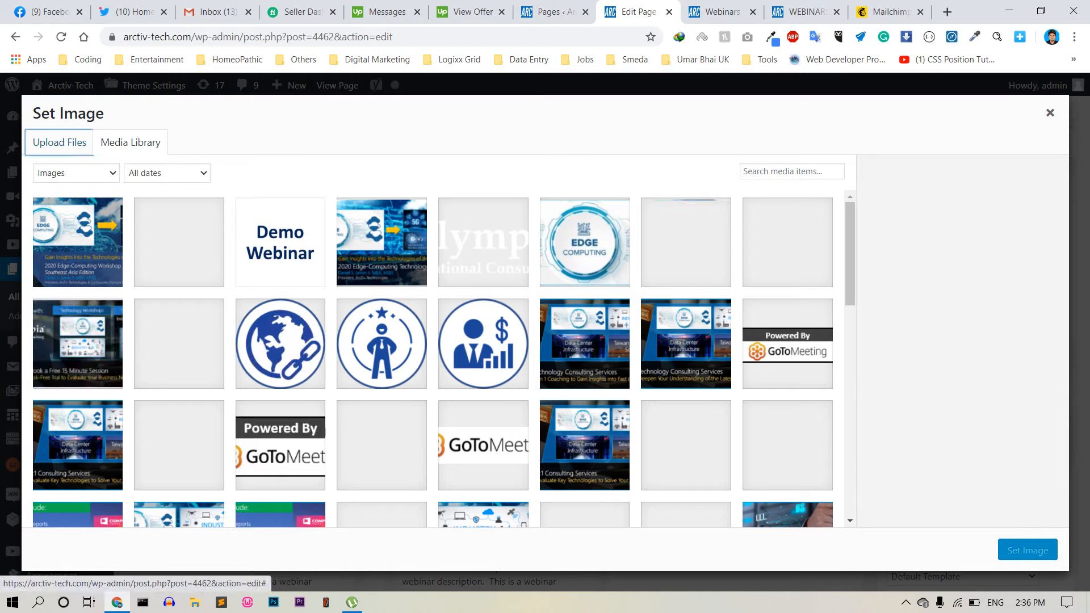
click(59, 142)
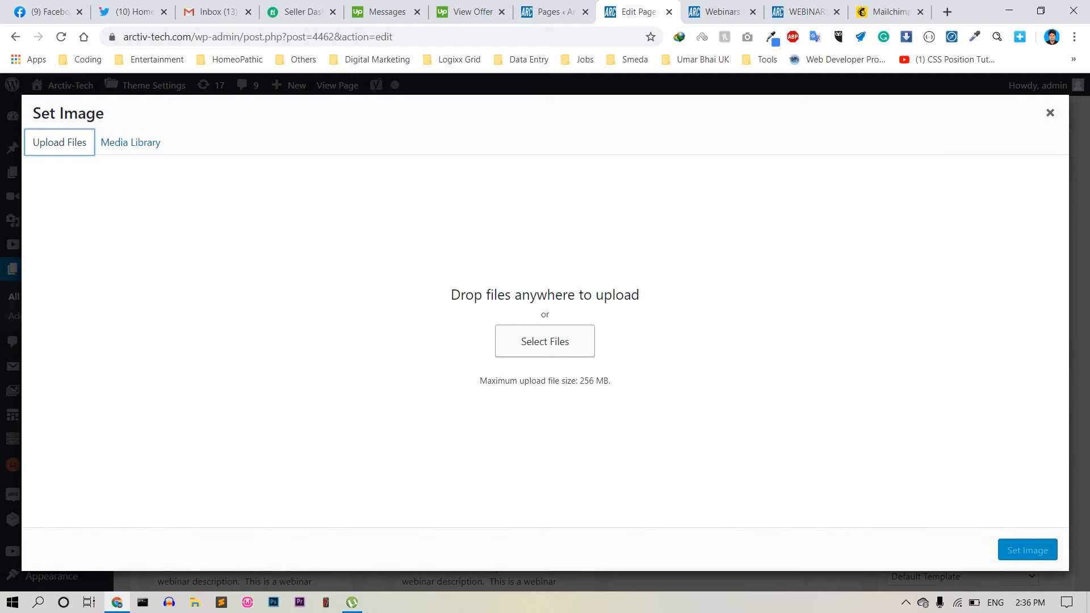
key(Tab)
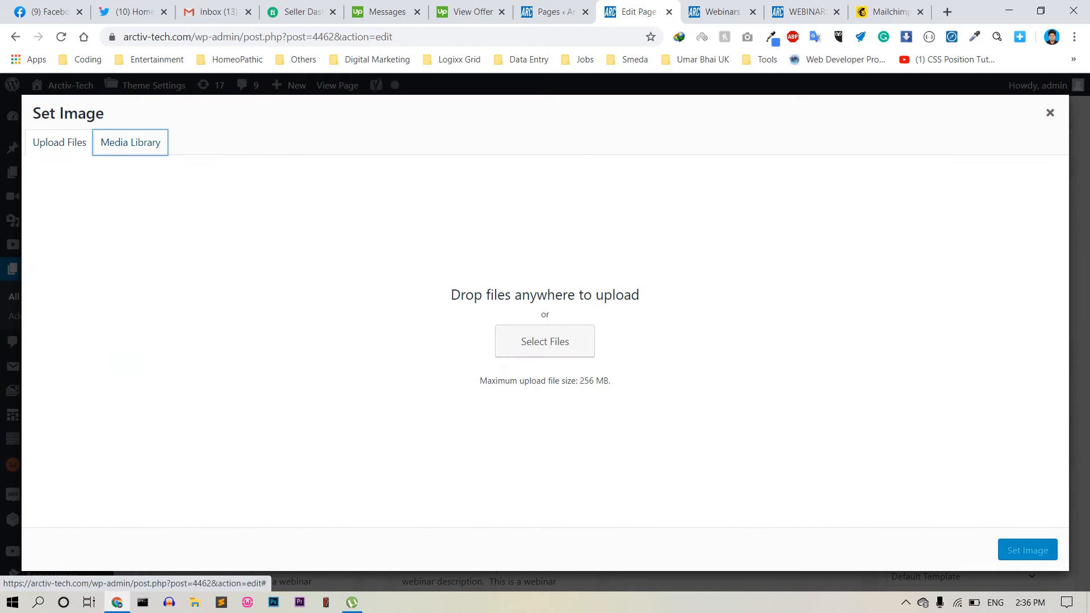
key(Return)
click(78, 242)
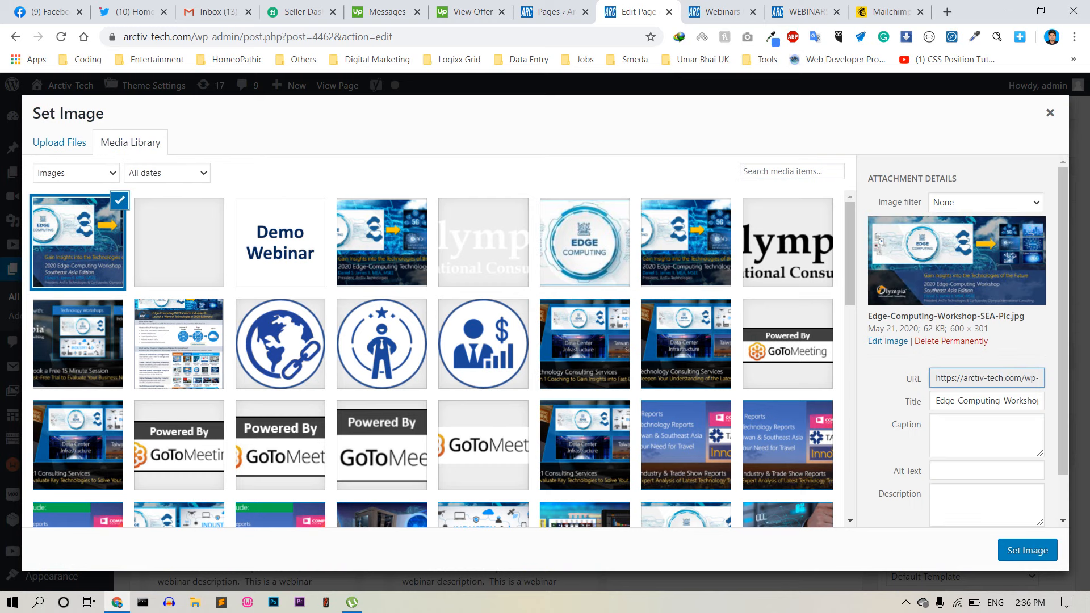
drag(964, 328, 950, 329)
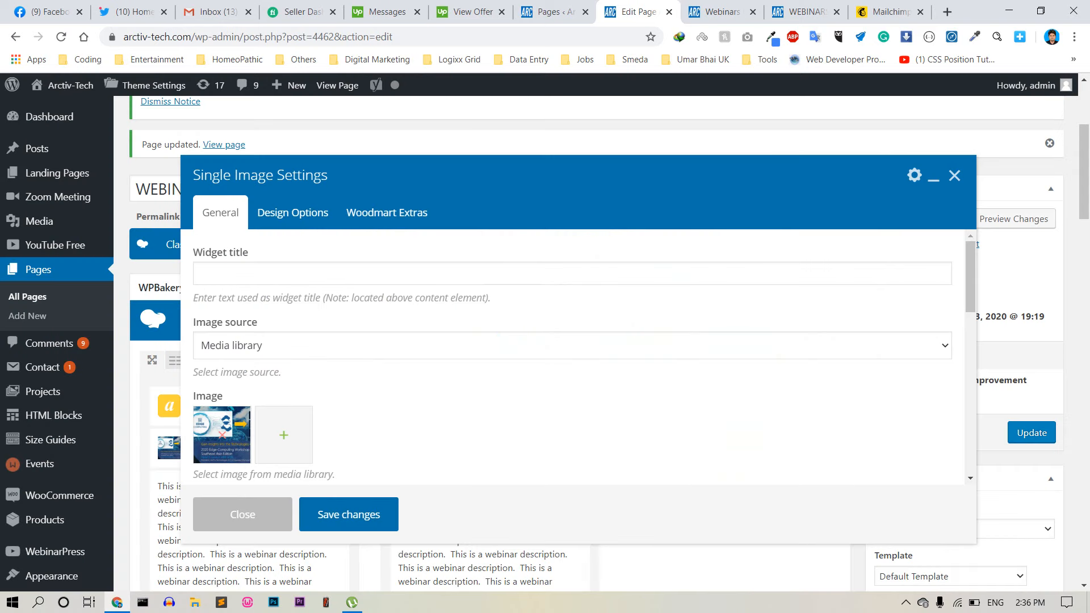
scroll(578, 356, down, 8)
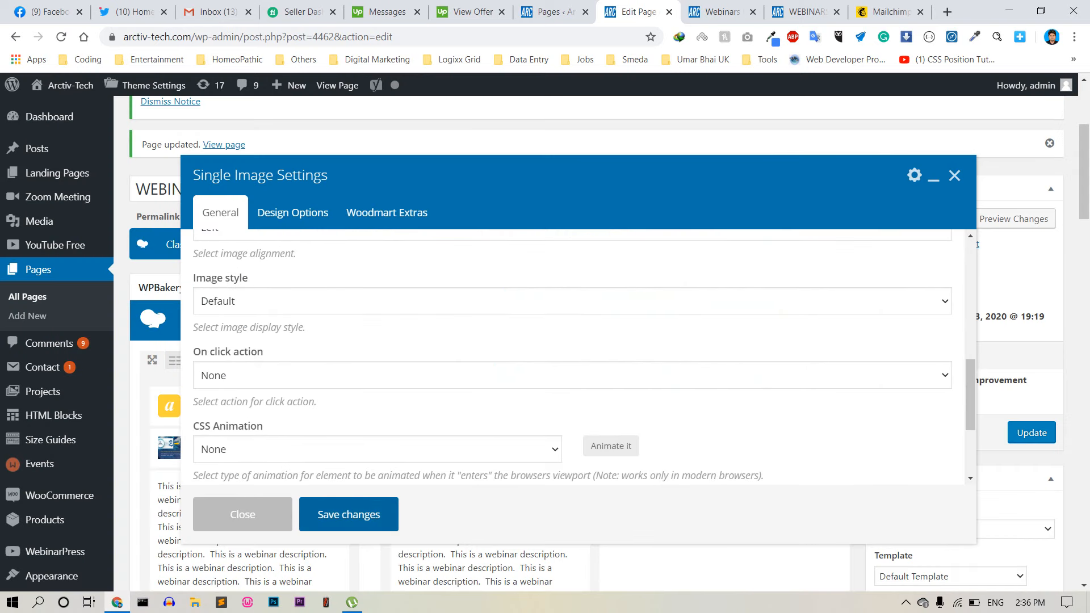
click(348, 514)
- Append "This is webinar description. I am explaining everything." to the end of the Webinar 2 column's text block
scroll(536, 397, down, 3)
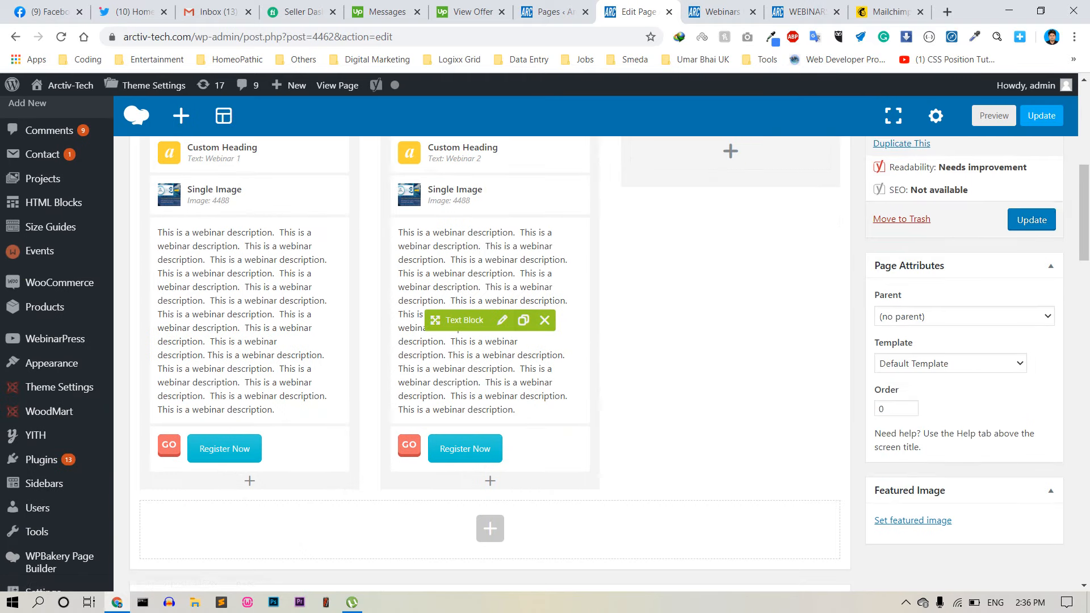
click(502, 320)
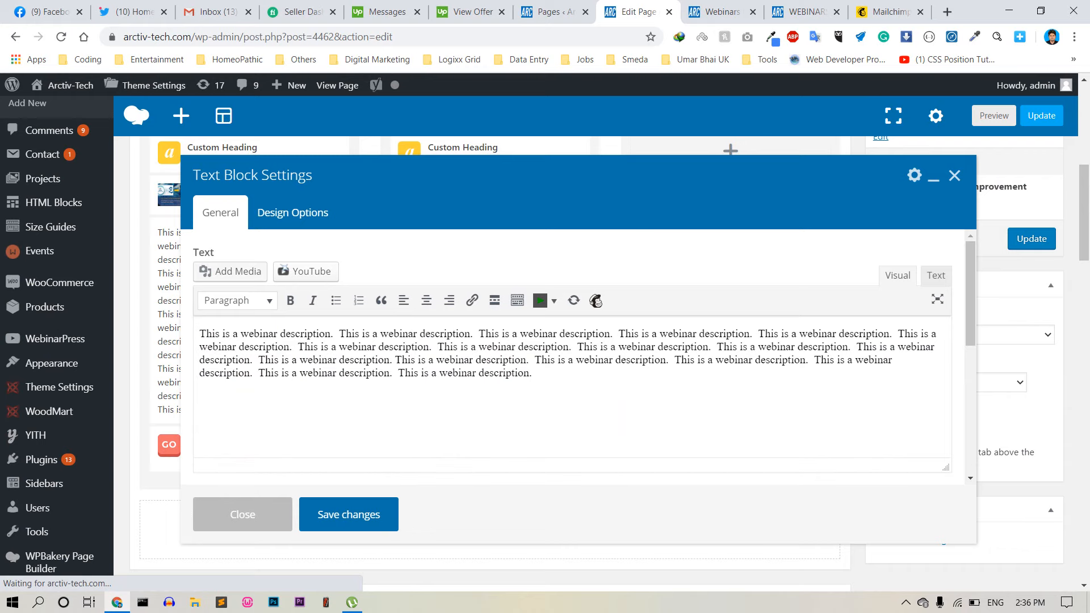
click(781, 387)
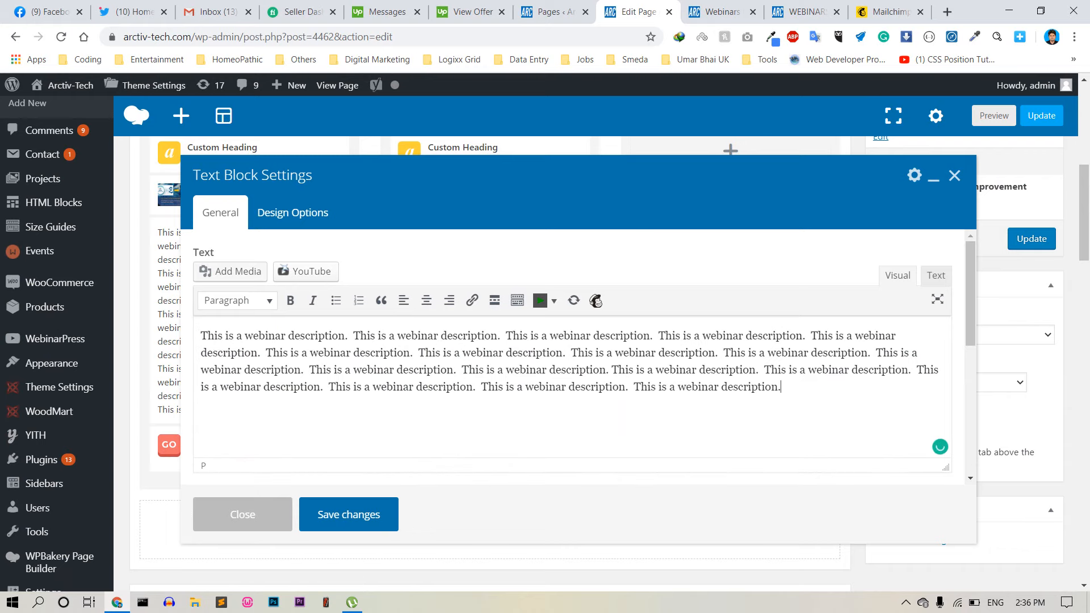
text(You)
key(BackSpace)
key(BackSpace)
key(BackSpace)
text(This is)
text( webinar descr)
text(iption page)
key(BackSpace)
key(BackSpace)
key(BackSpace)
key(BackSpace)
key(BackSpace)
key(BackSpace)
text(. I am ex)
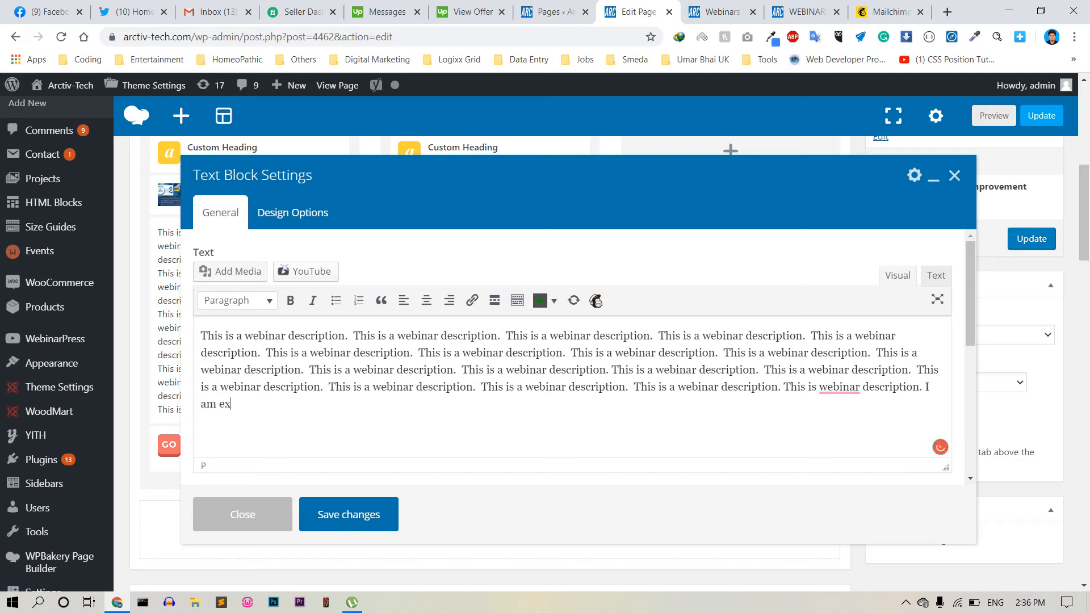
text(plaining everything.)
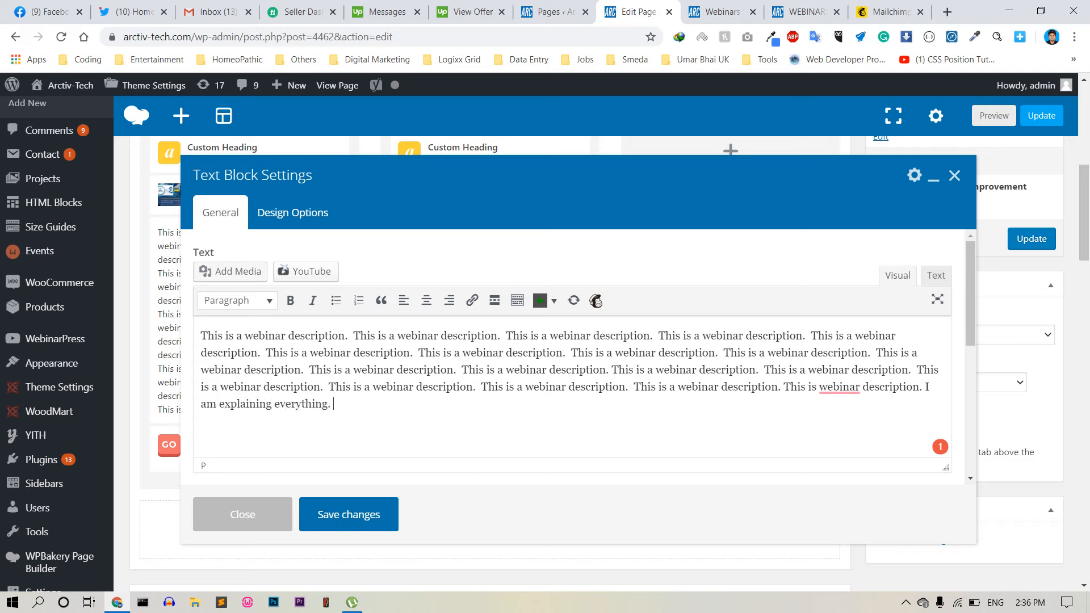
- Accept the Grammarly suggestion "the webinar" in the added sentence and save the text block
mouse_move(850, 387)
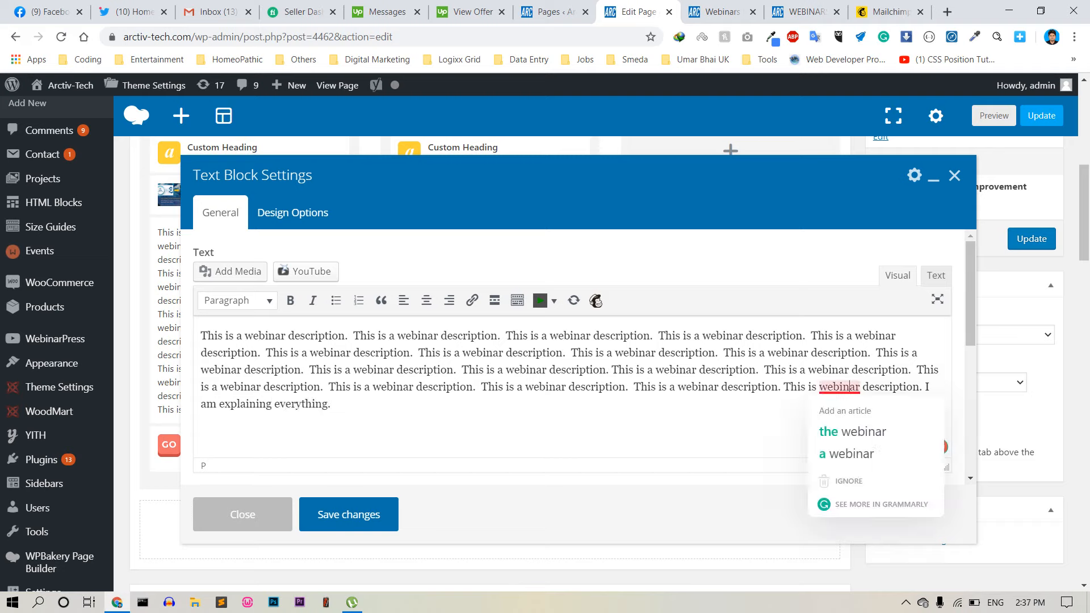
click(852, 432)
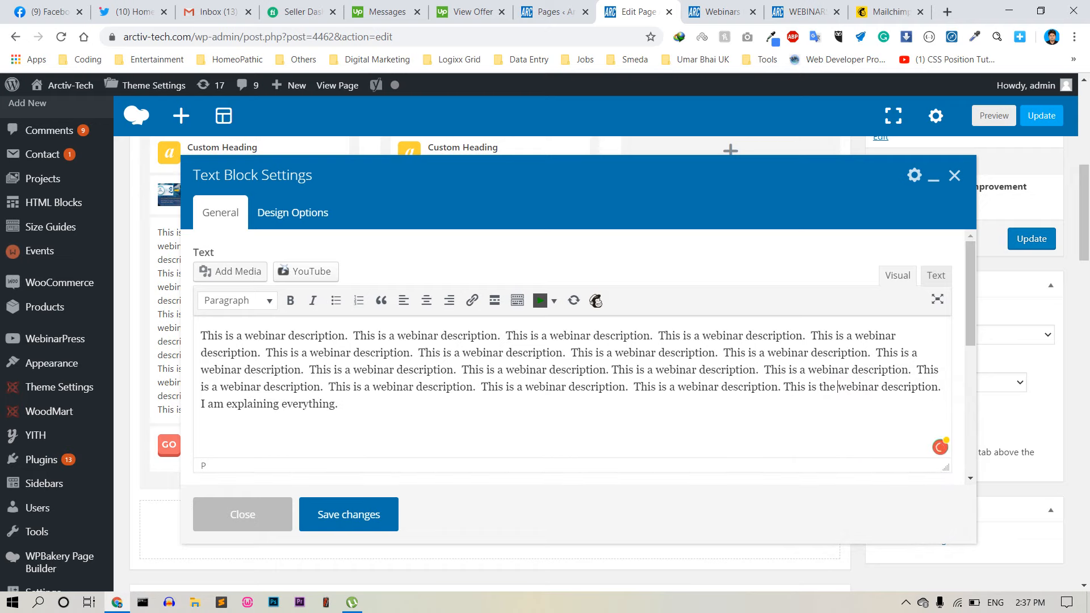
click(348, 514)
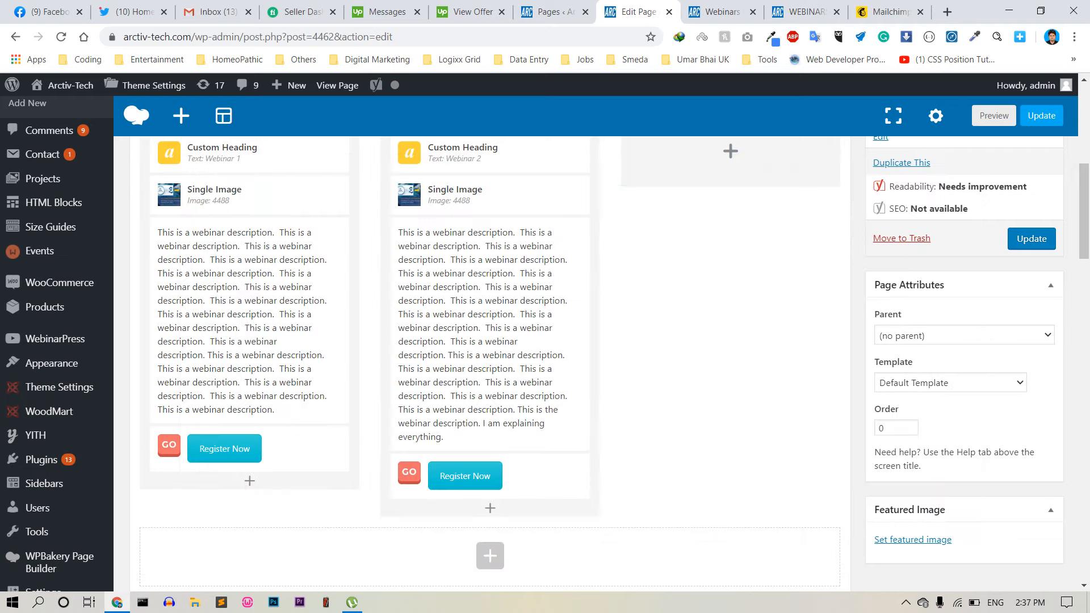
- Update the WEBINARS page and reload its live version to check the Webinar 2 column
mouse_move(466, 477)
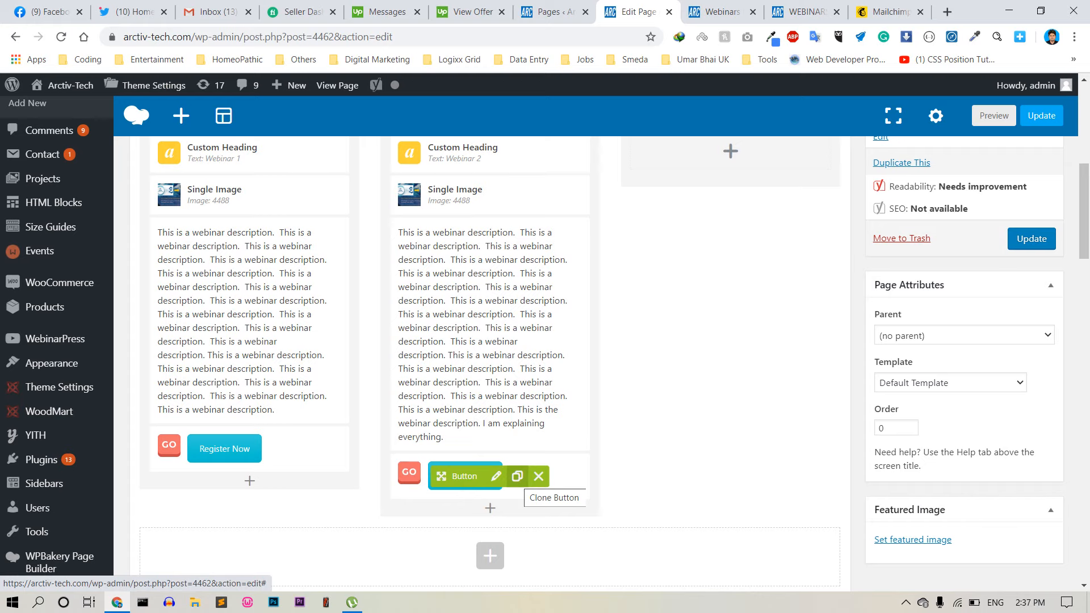
click(1031, 238)
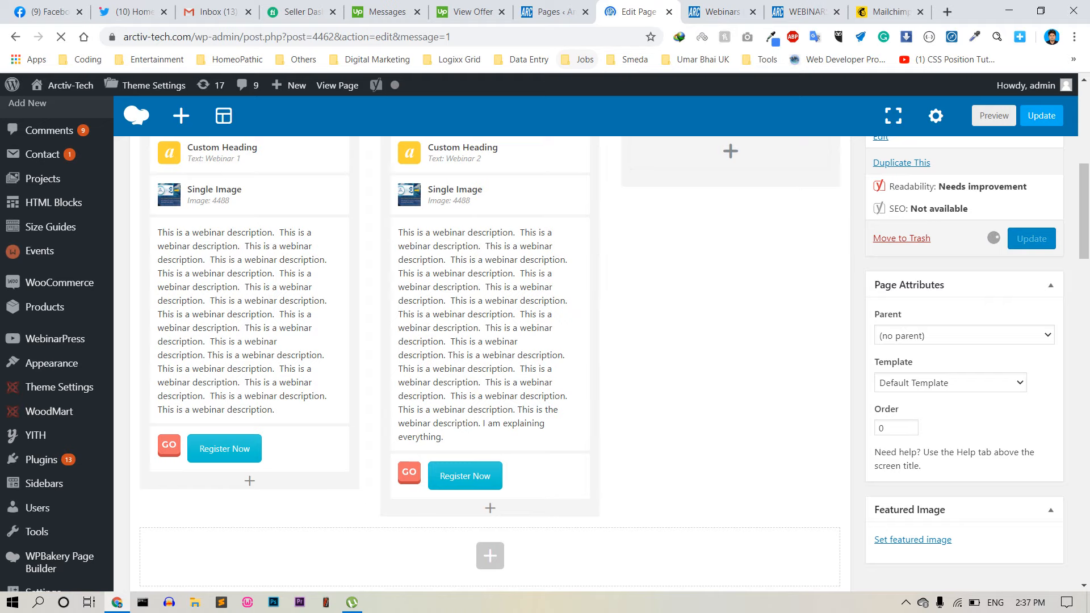
click(721, 11)
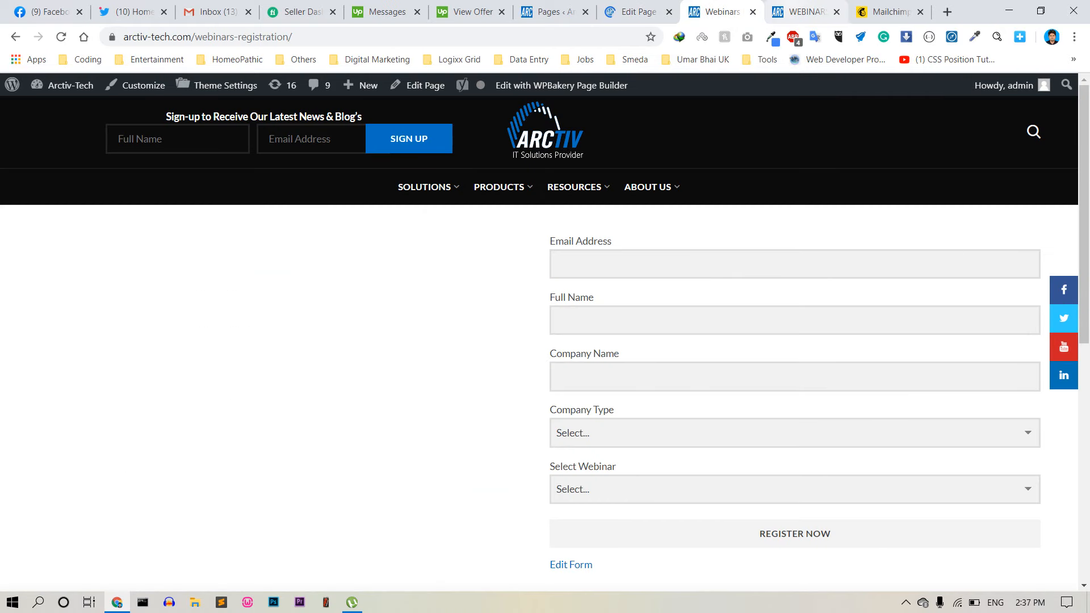
click(806, 12)
click(61, 36)
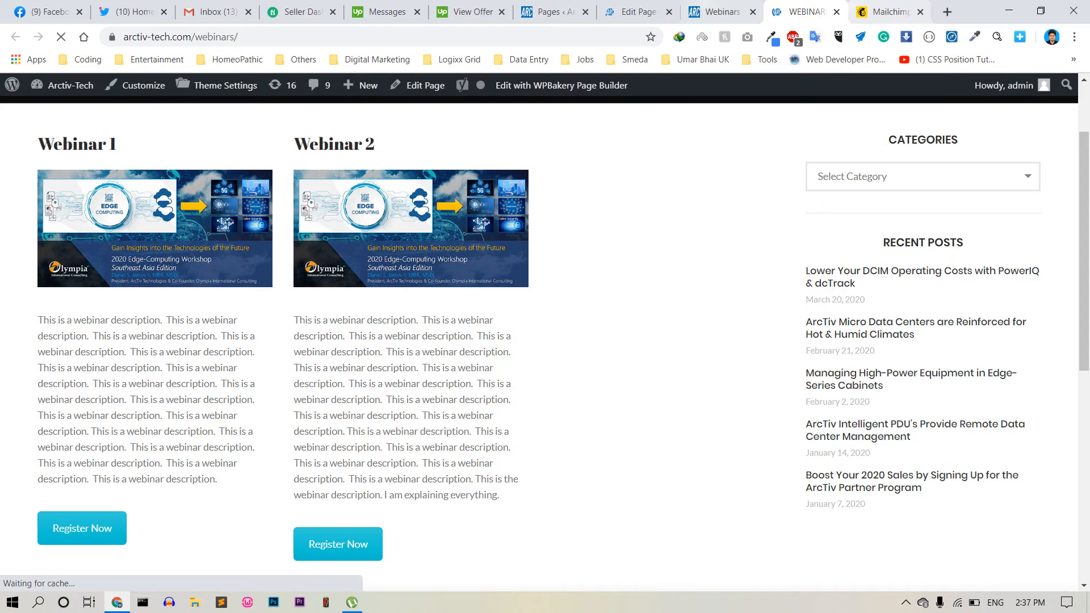
- Inspect the Select Webinar options on the live registration form, and return to the WordPress pages list
key(ctrl+shift+Tab)
click(794, 489)
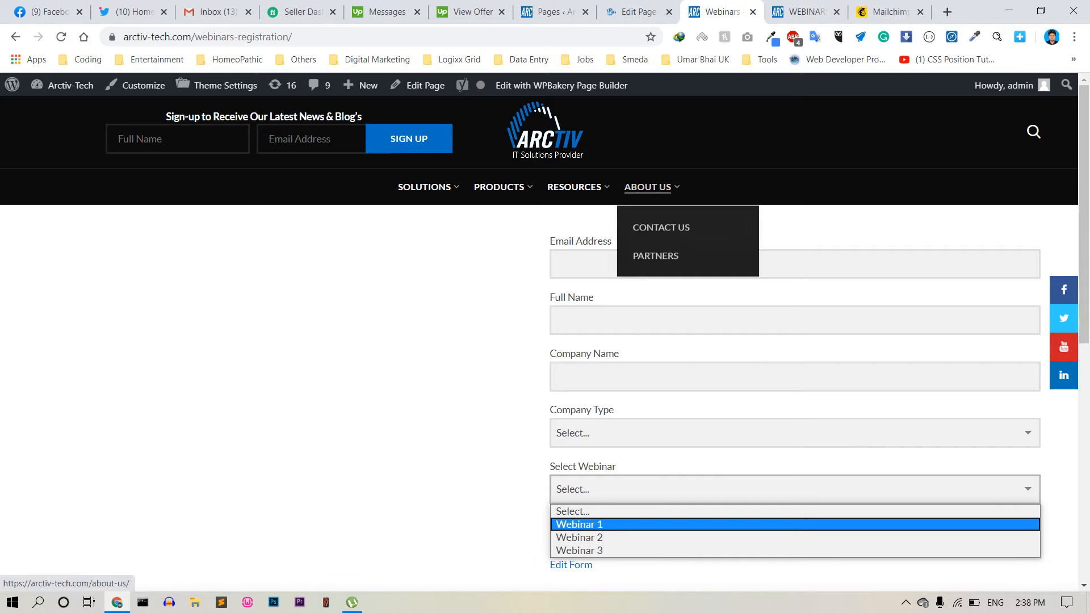
click(549, 11)
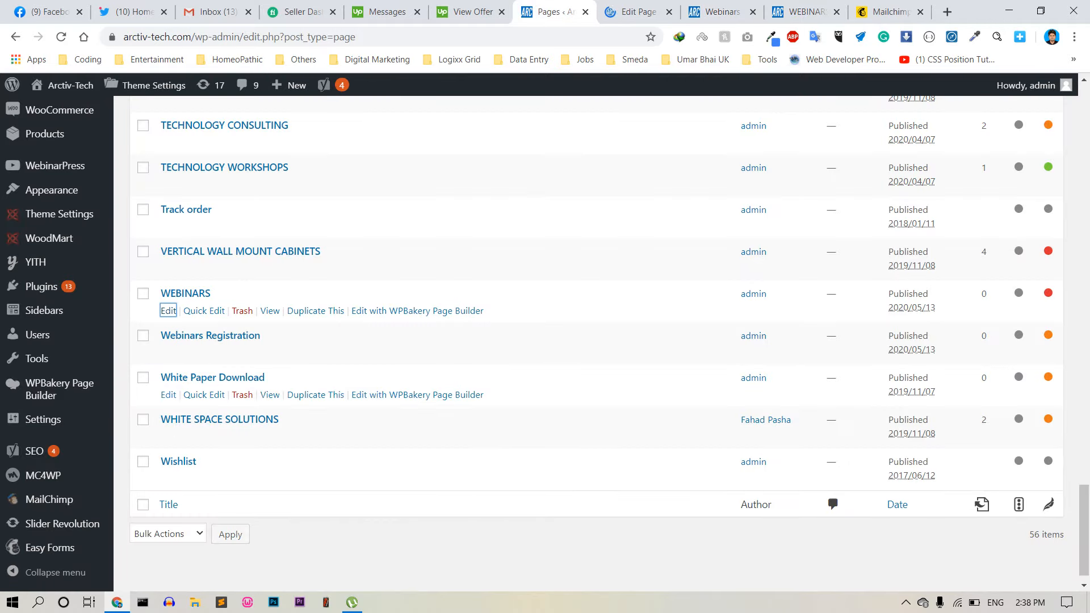
- Switch to Mailchimp and look through the contact table of the Arctiv-Tech Audience
scroll(50, 475, down, 1)
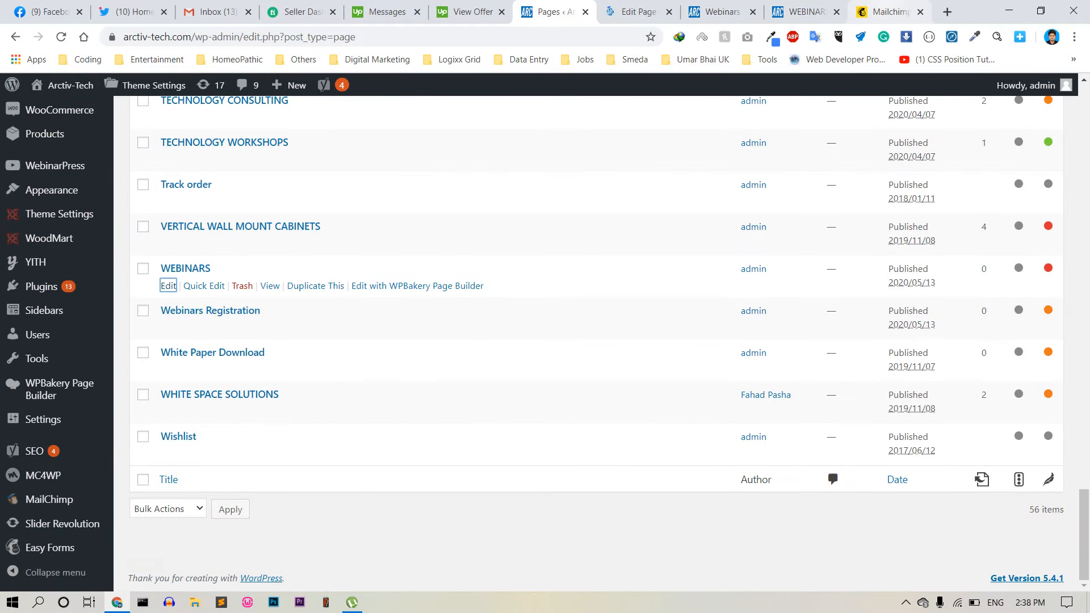
click(888, 11)
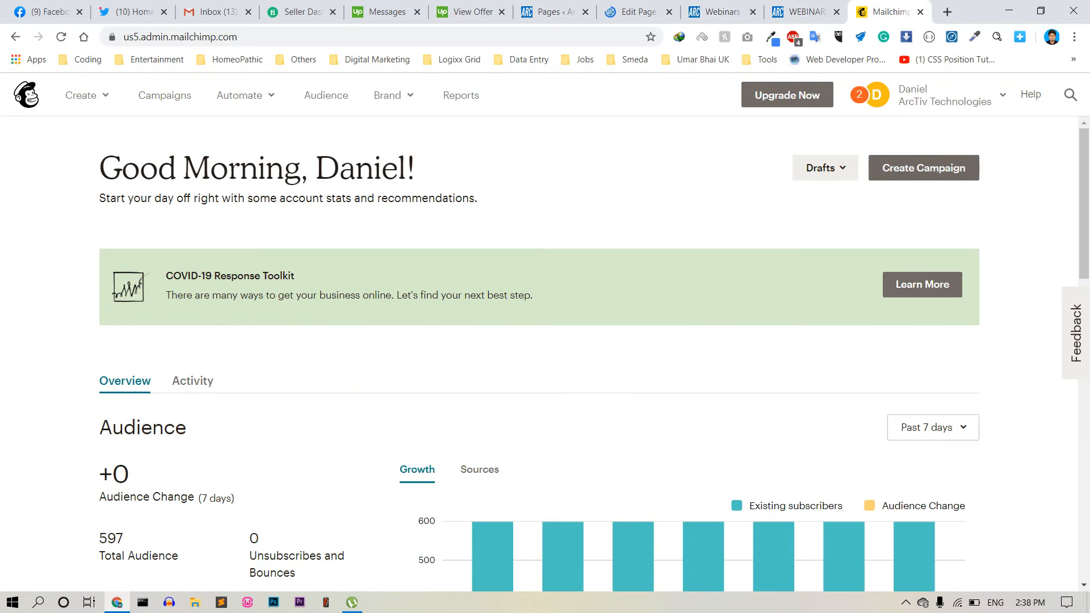
click(326, 94)
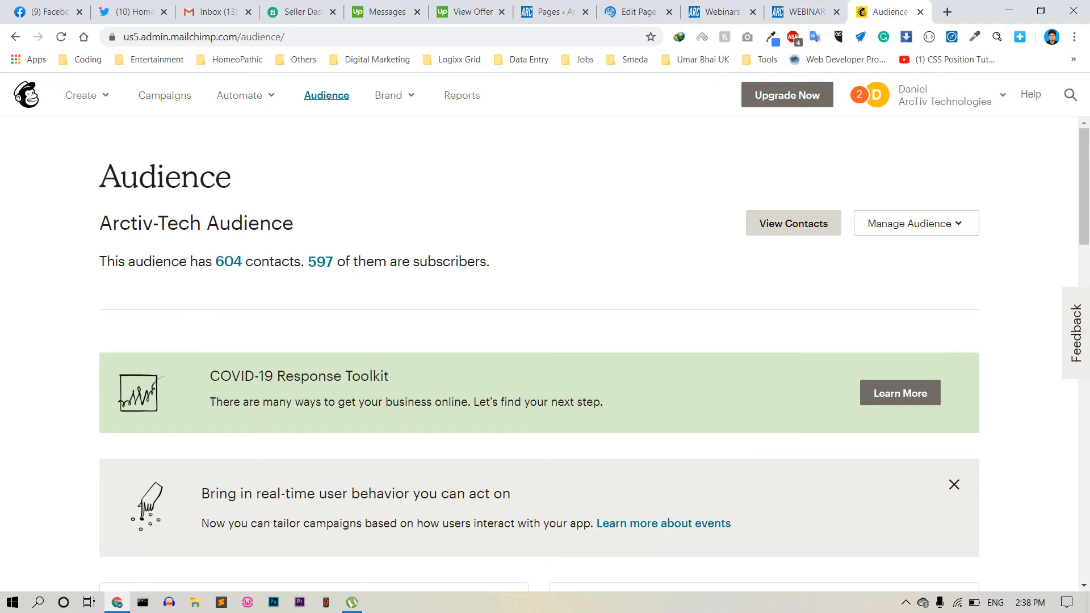
click(793, 223)
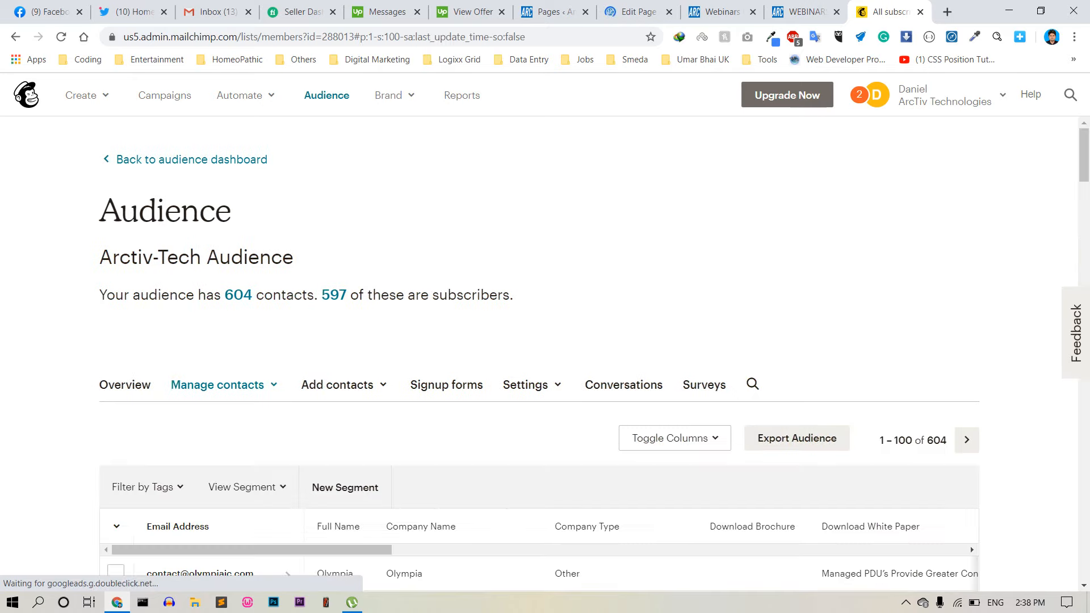
scroll(404, 396, down, 3)
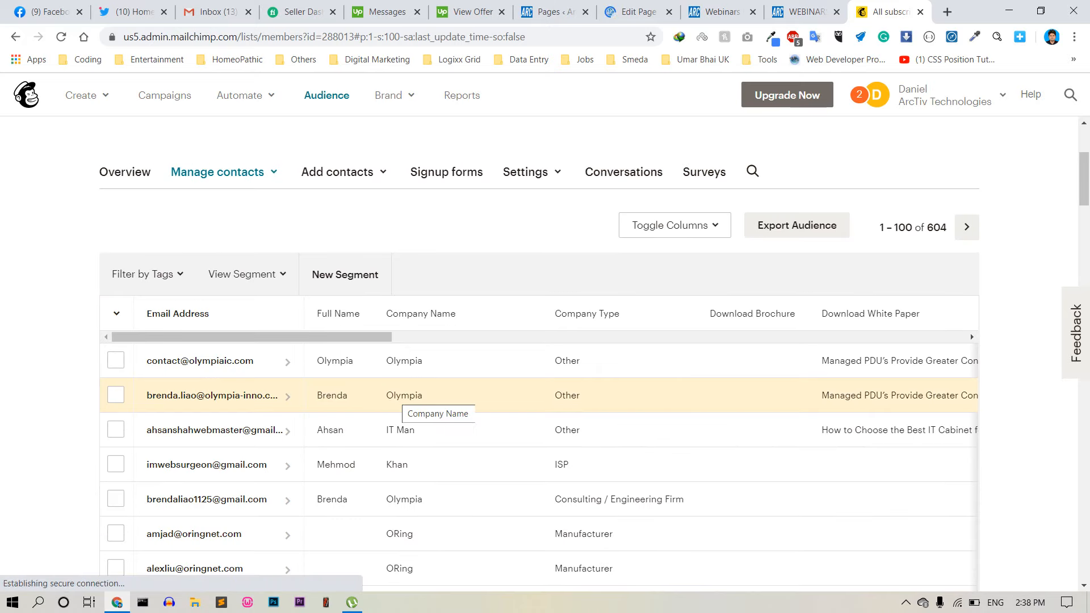
scroll(404, 395, down, 2)
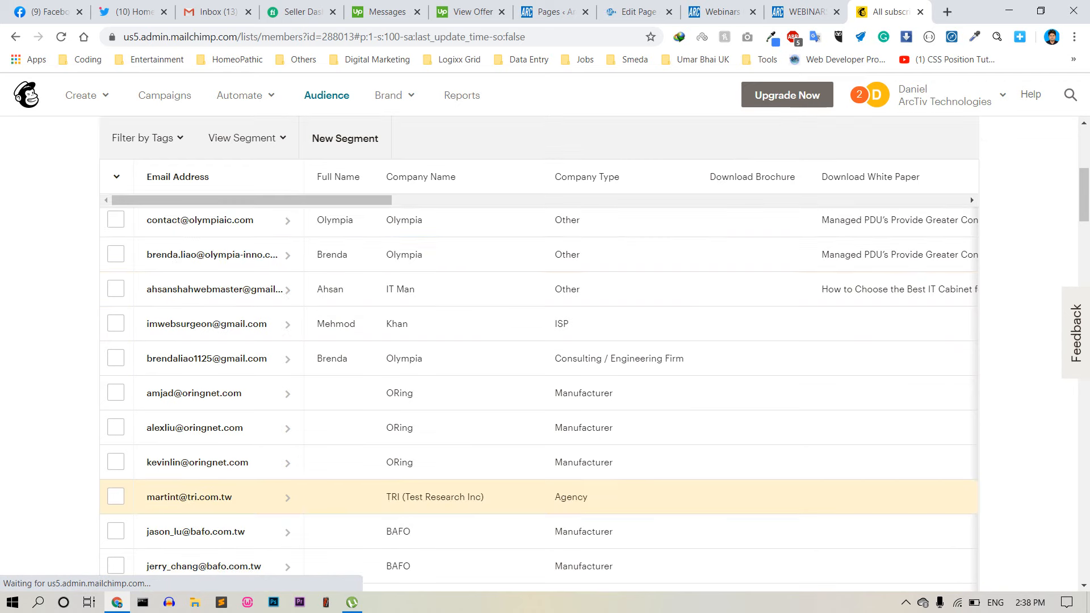
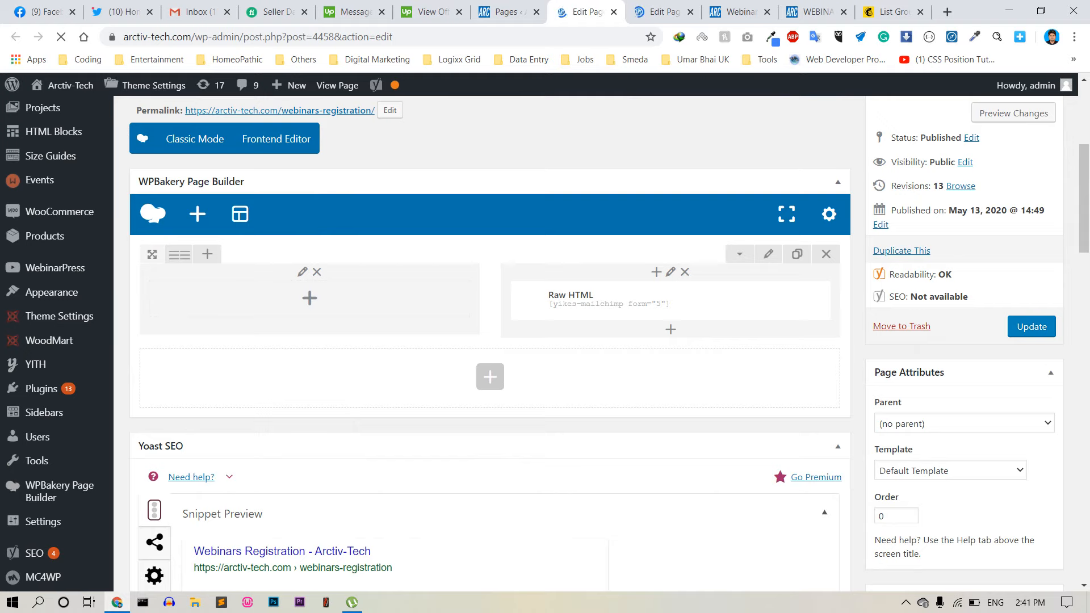
- Return to the WordPress pages list and open the Easy Forms for Mailchimp form manager from there
scroll(490, 340, down, 3)
click(507, 12)
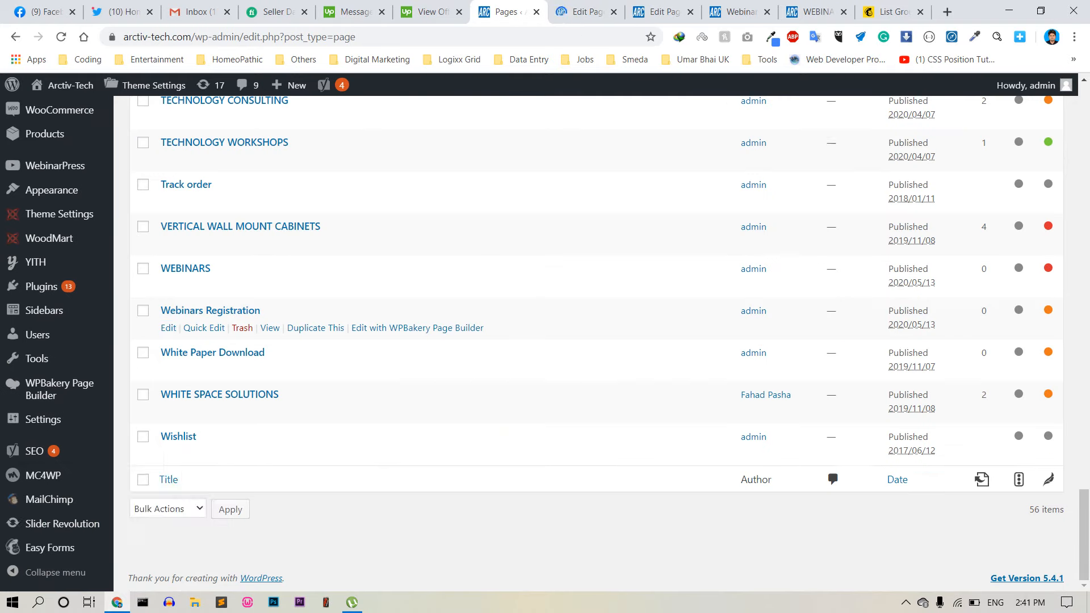
mouse_move(50, 500)
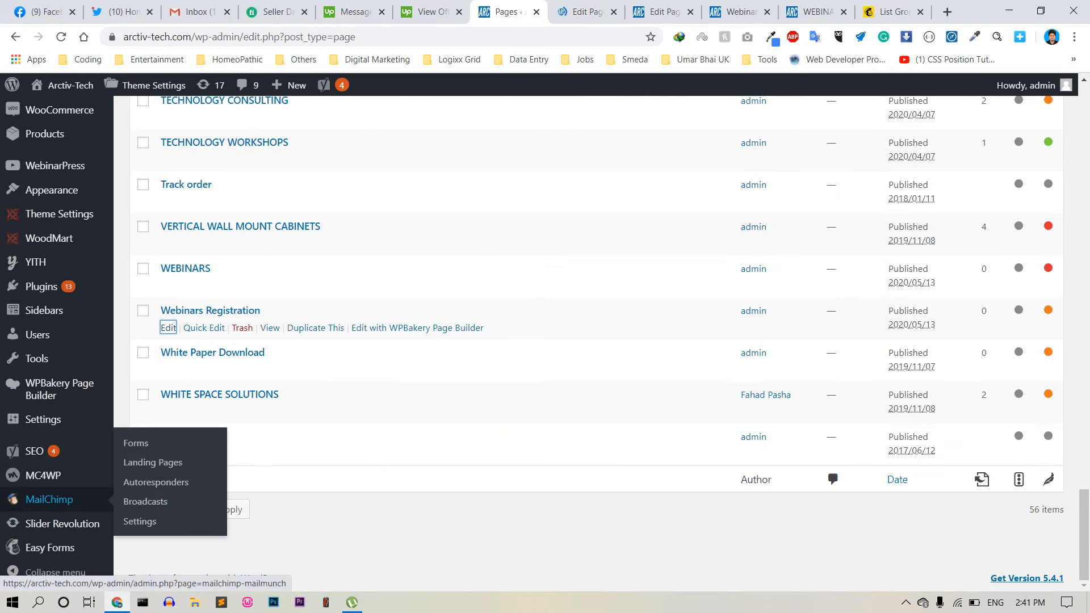
mouse_move(50, 547)
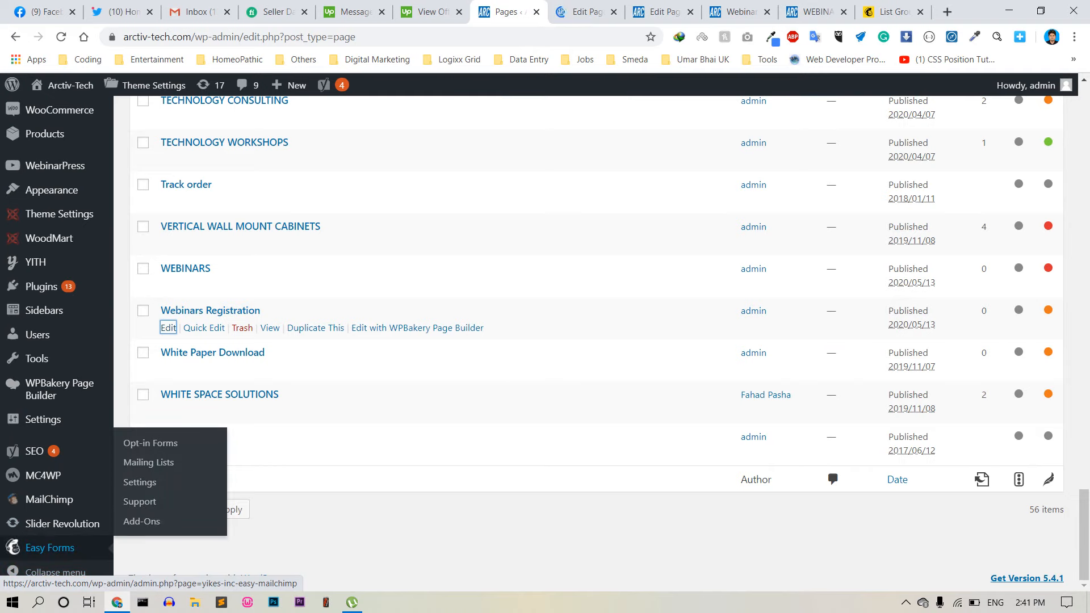
click(50, 547)
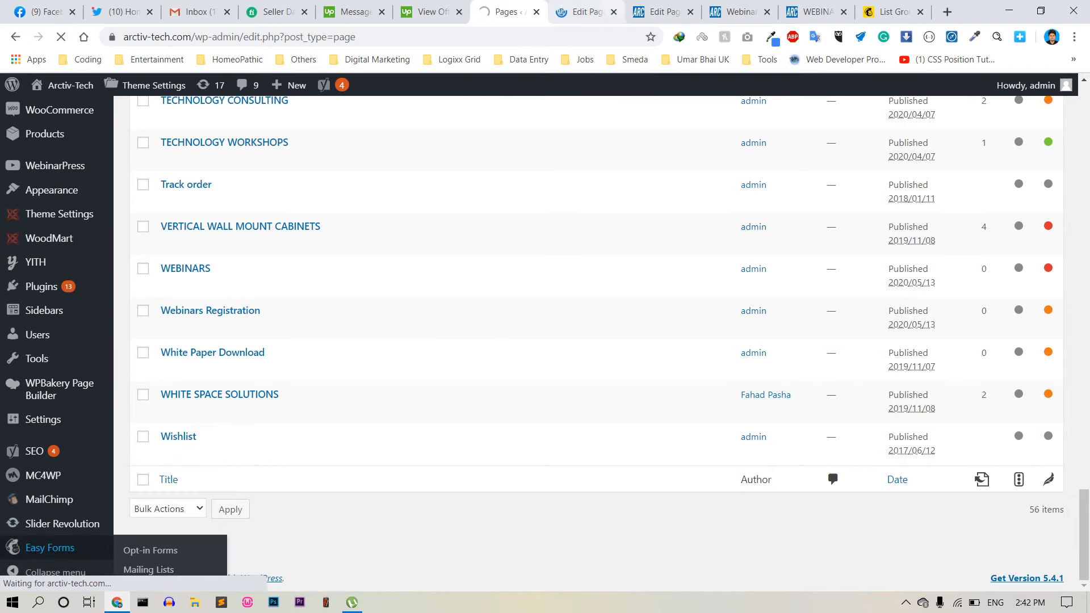
click(588, 12)
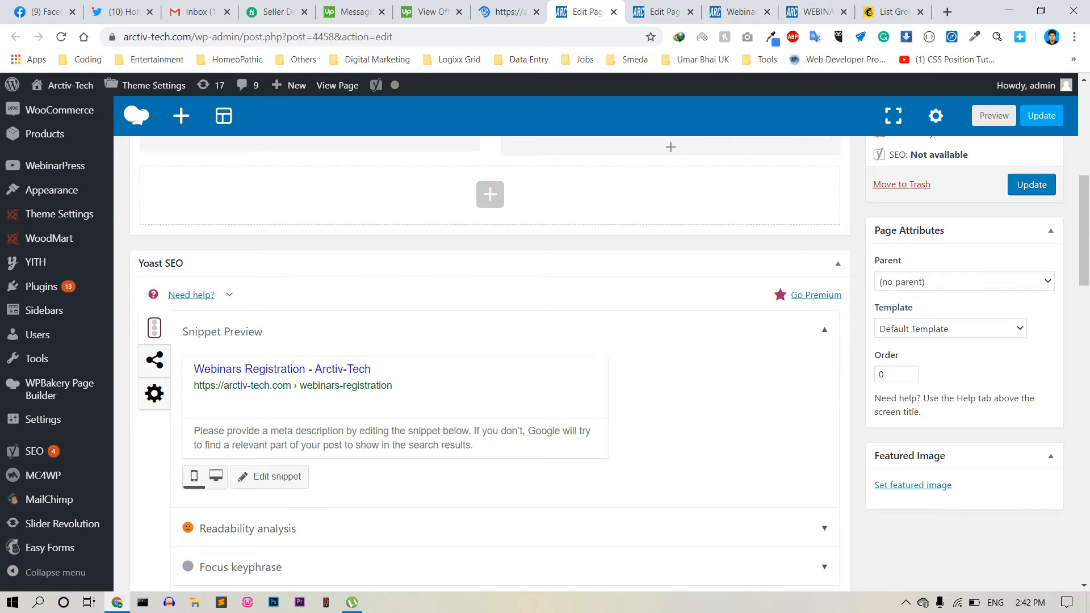
click(507, 12)
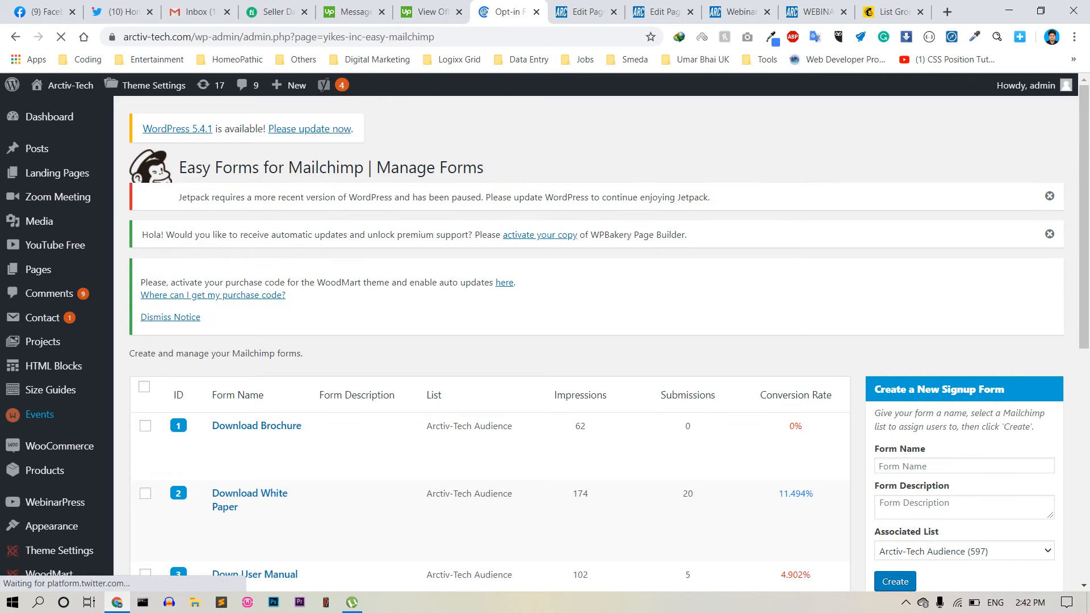
- Open the Webinar Form with ID 5 for editing
scroll(545, 340, down, 2)
scroll(488, 341, down, 4)
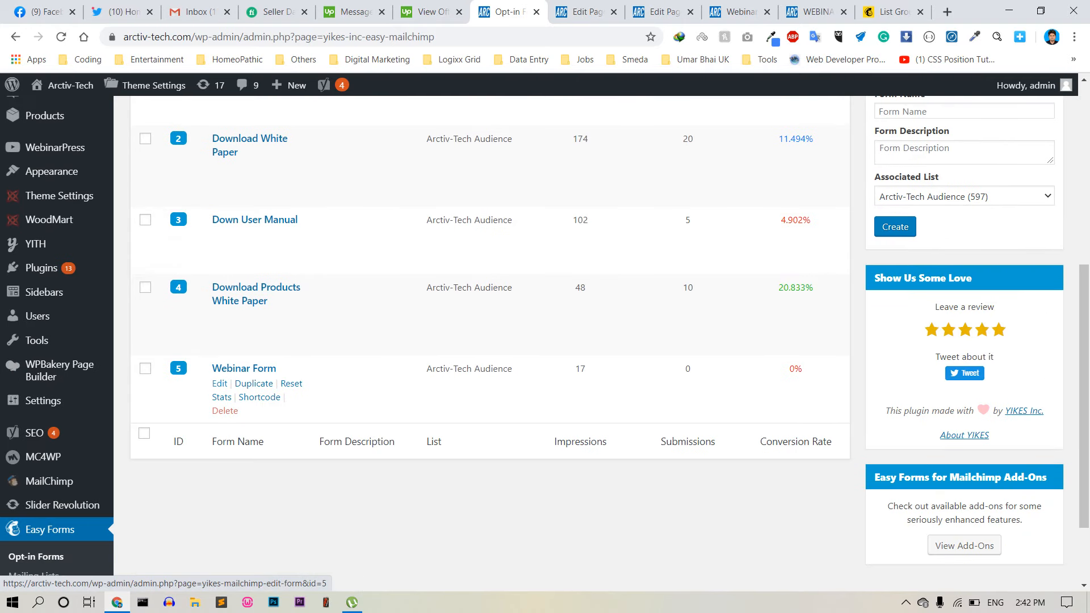
click(220, 383)
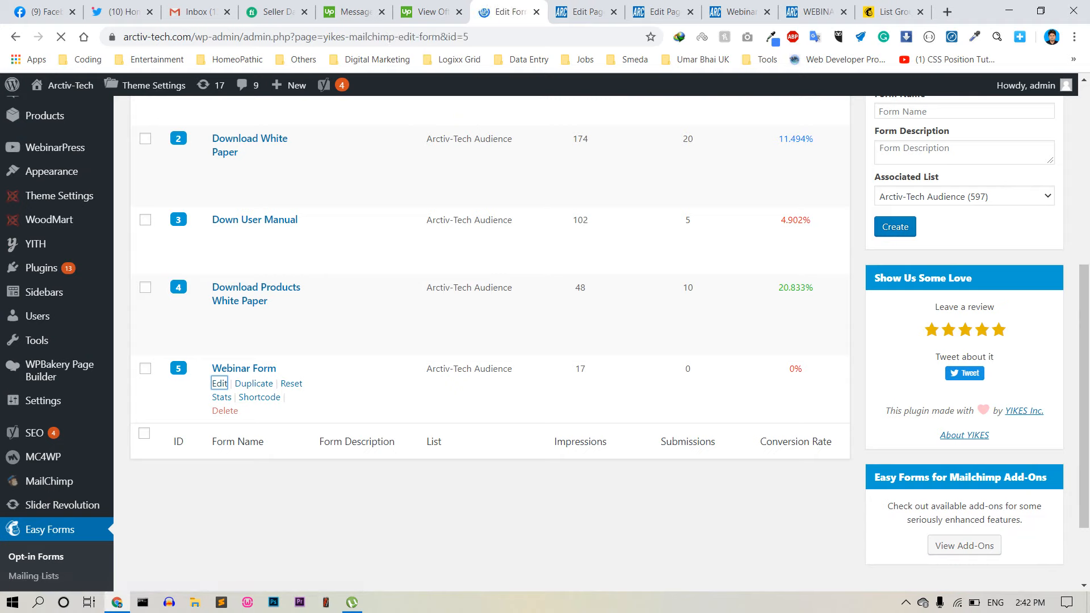
- Clear the Mailchimp API cache from the Webinar Form's associated list settings
scroll(488, 341, up, 6)
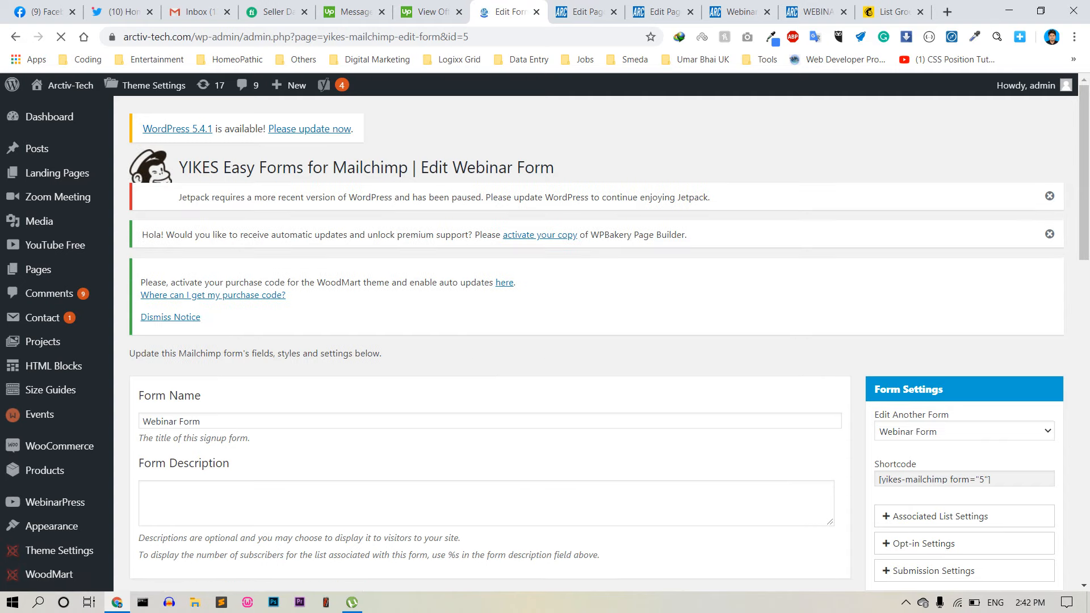
scroll(601, 340, down, 10)
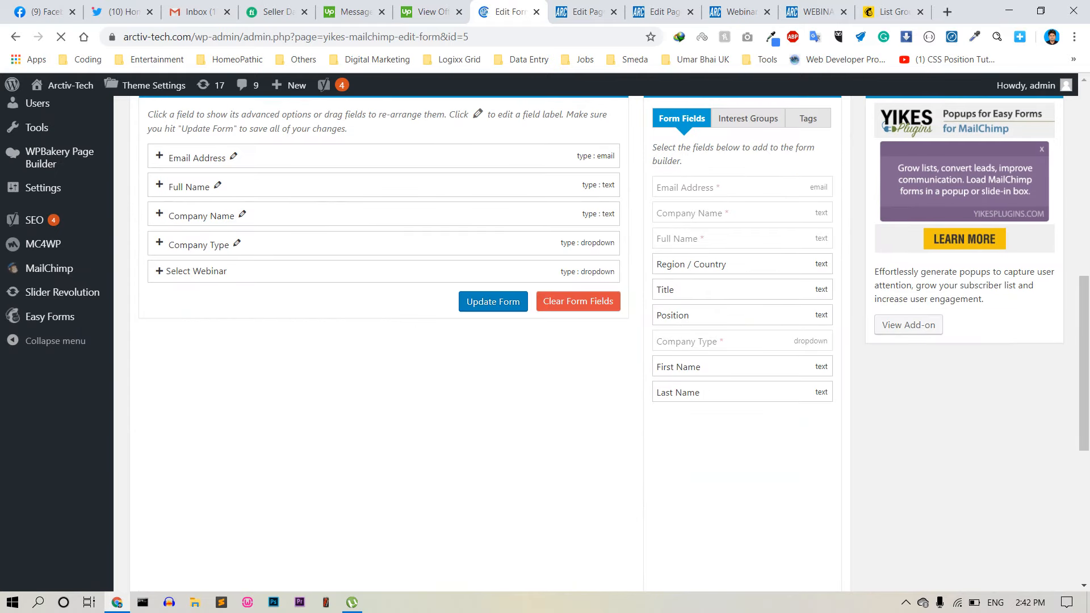
scroll(602, 341, up, 1)
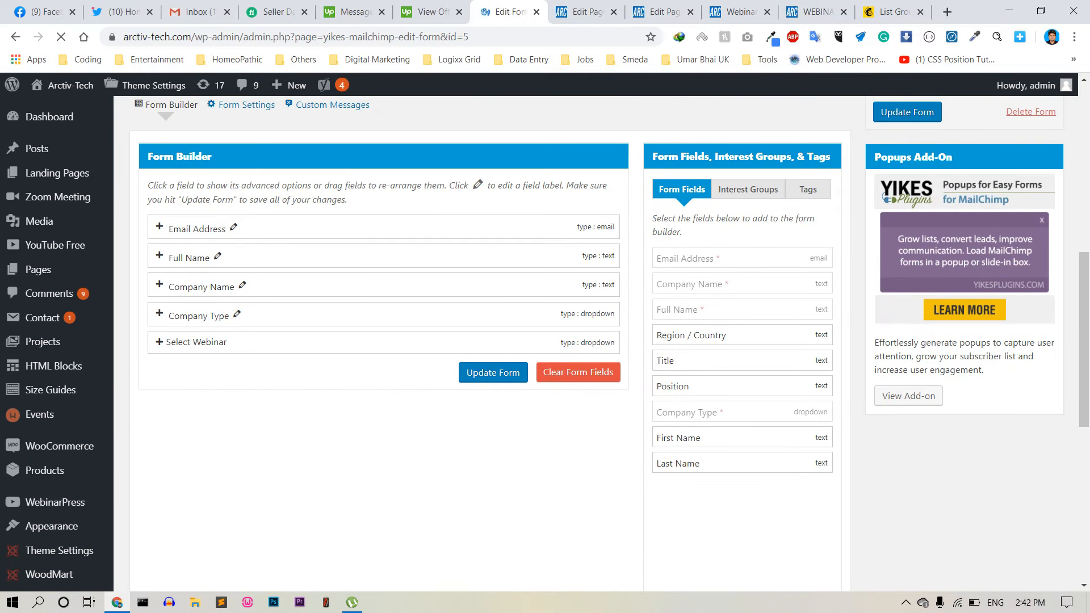
scroll(602, 340, up, 5)
scroll(547, 344, down, 2)
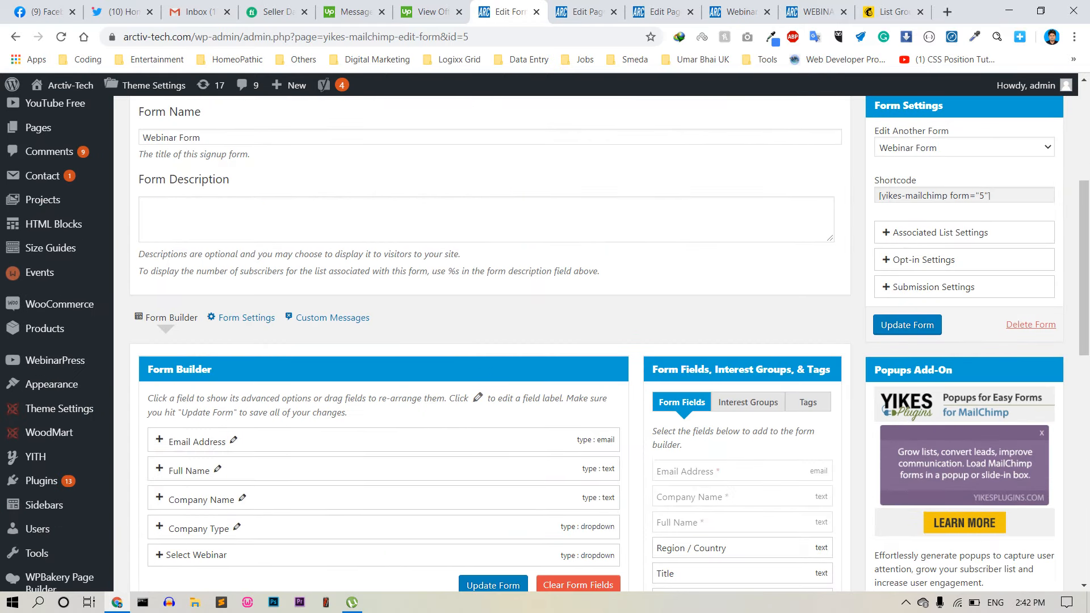
click(940, 232)
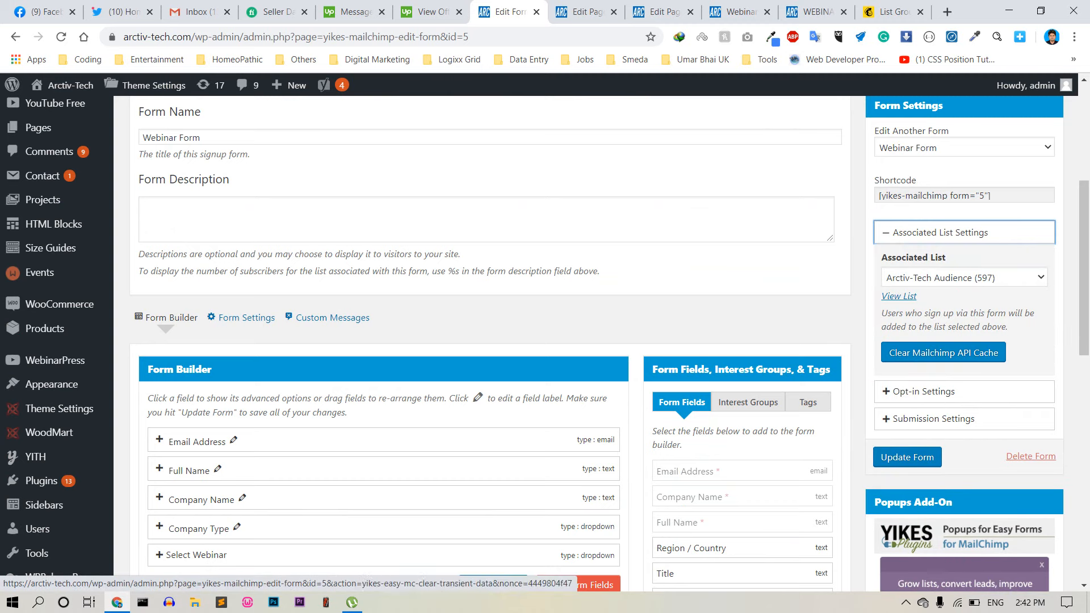
click(943, 353)
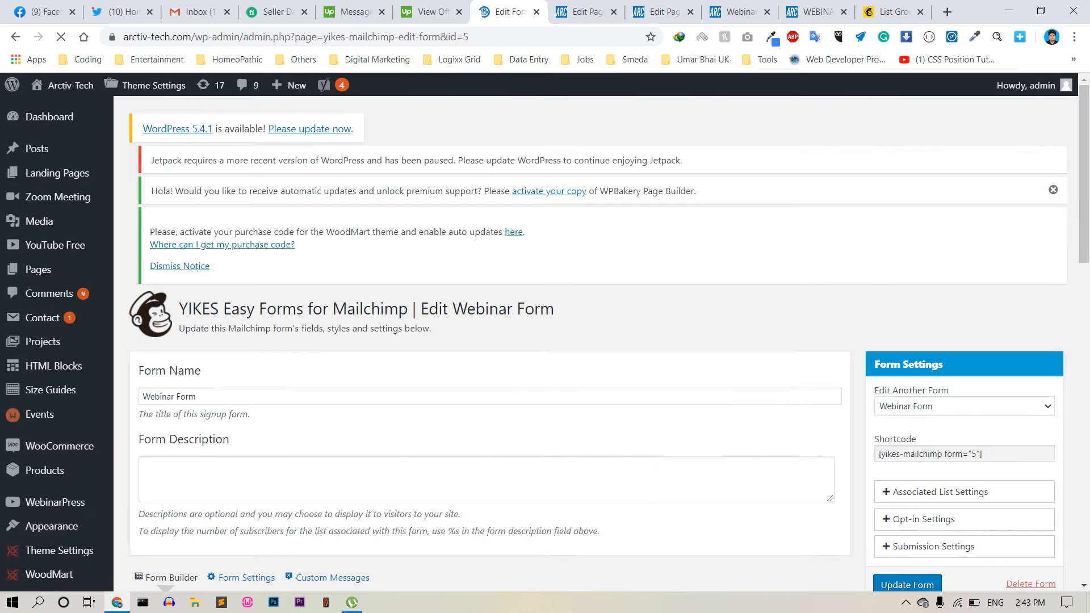
- Review the Webinar Form's builder fields and update the form
scroll(545, 343, down, 5)
scroll(544, 343, up, 5)
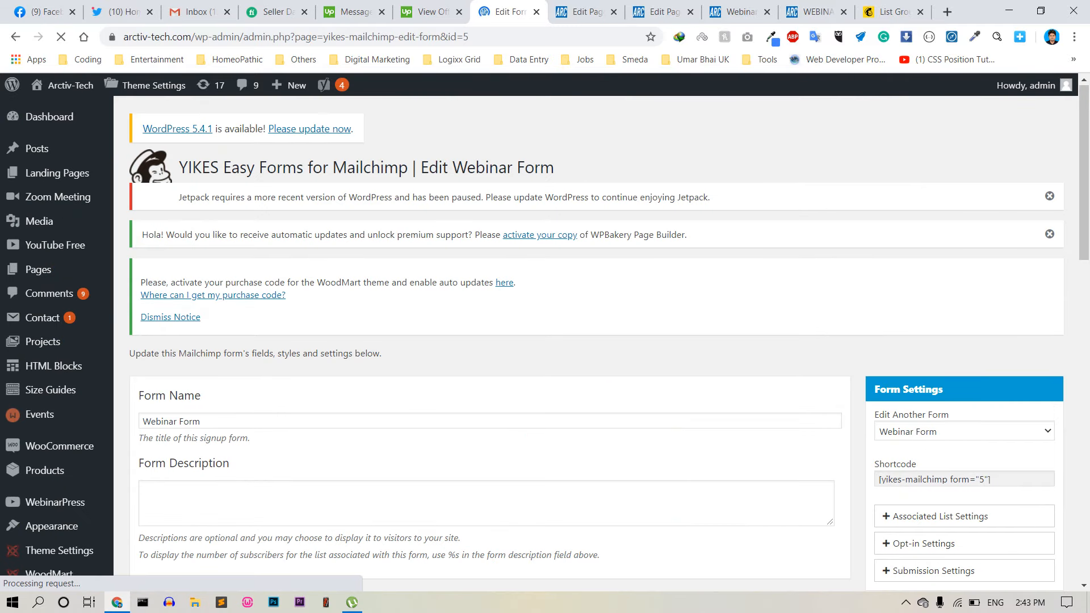
scroll(545, 343, down, 5)
scroll(545, 342, down, 6)
scroll(545, 343, up, 3)
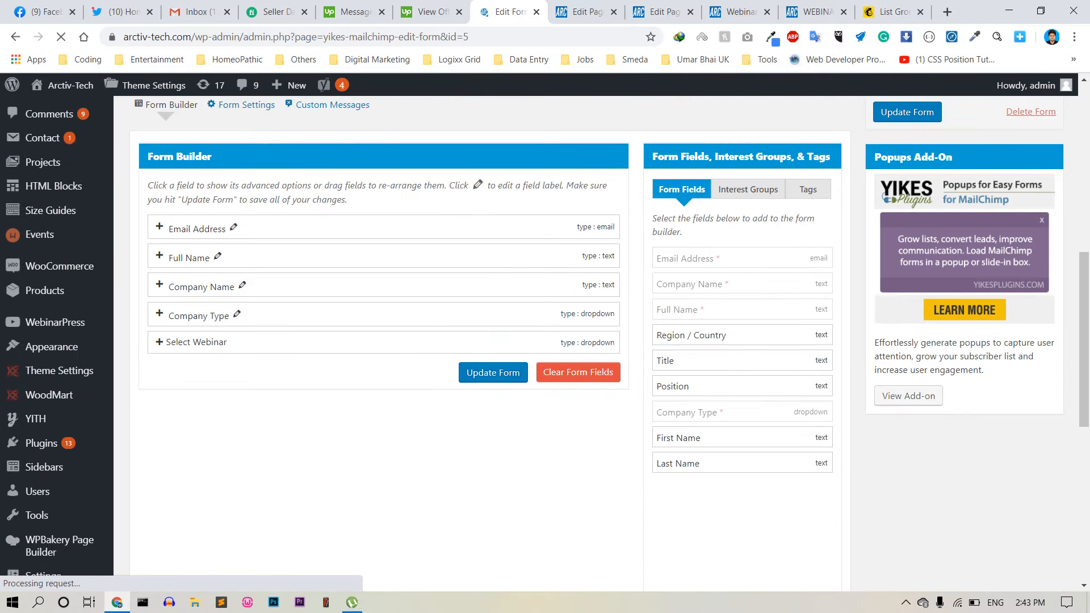
click(492, 373)
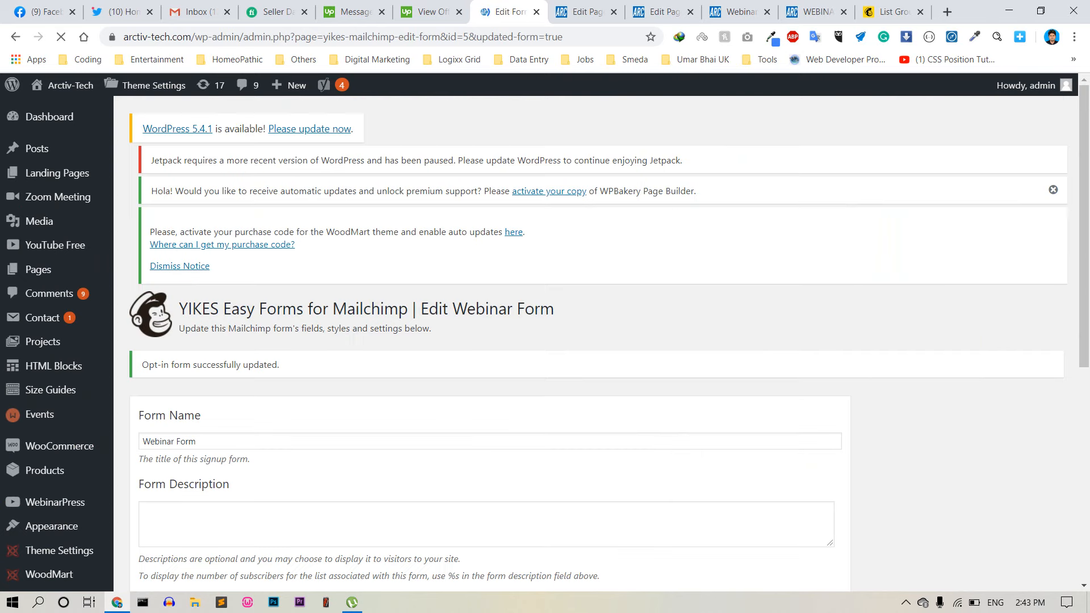
- Reload the live Webinars Registration page and check the choices in its Select Webinar dropdown
click(739, 11)
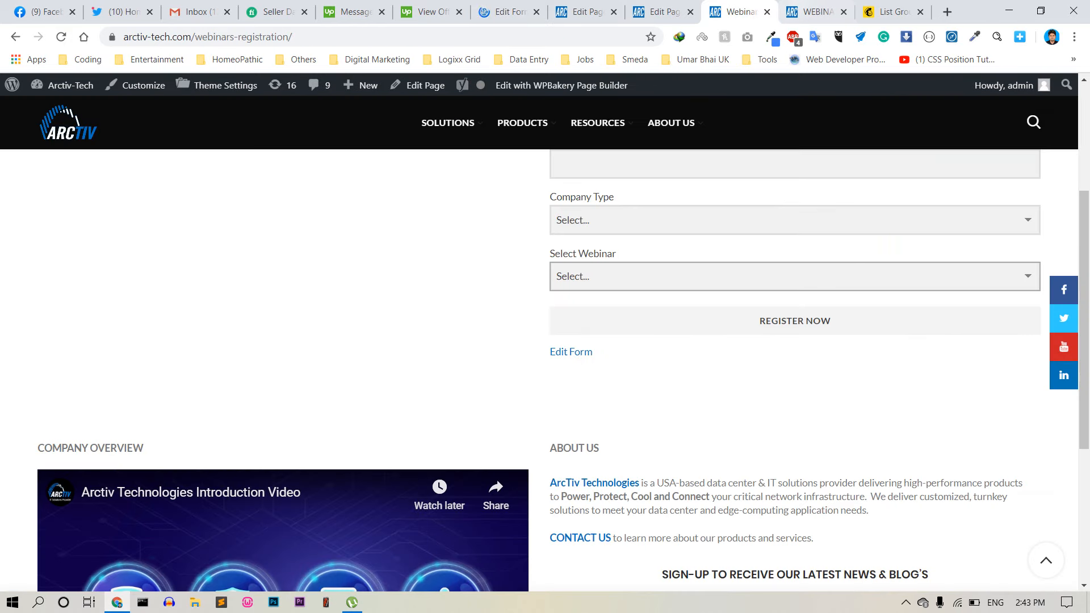
key(F5)
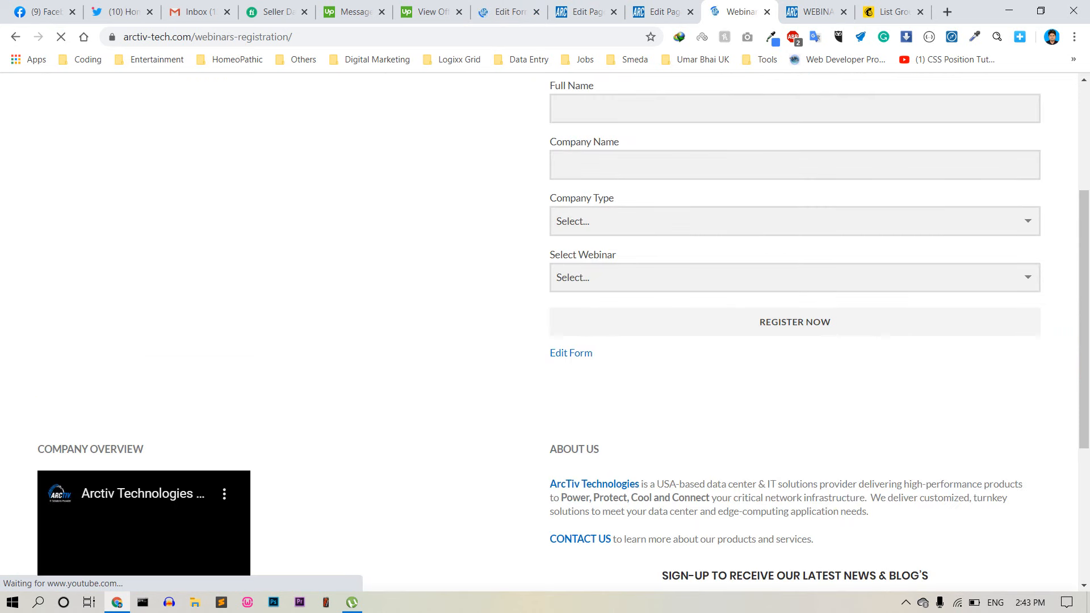
click(795, 277)
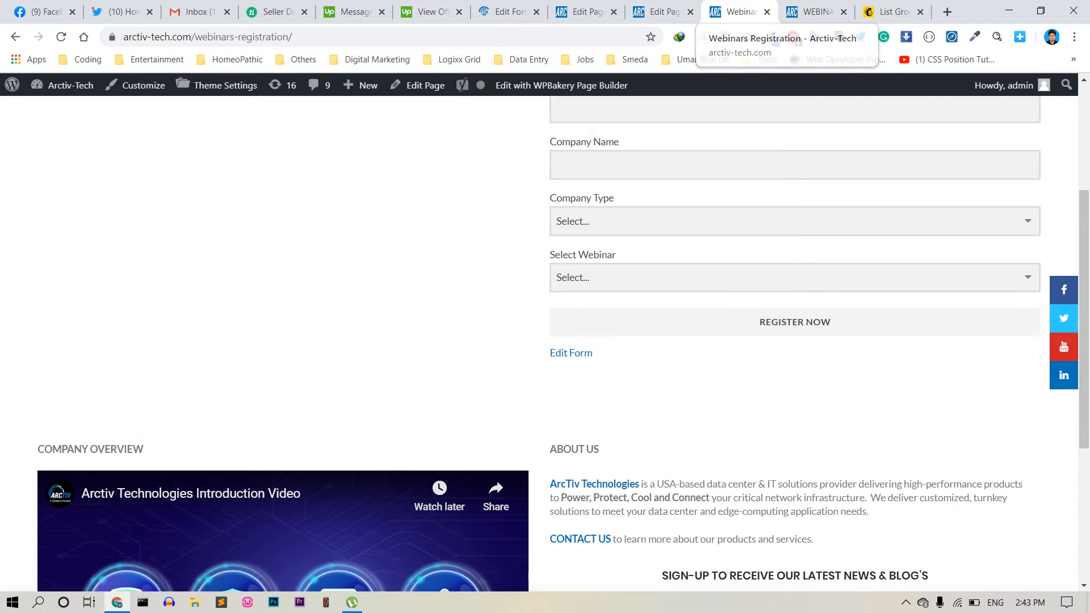
click(795, 278)
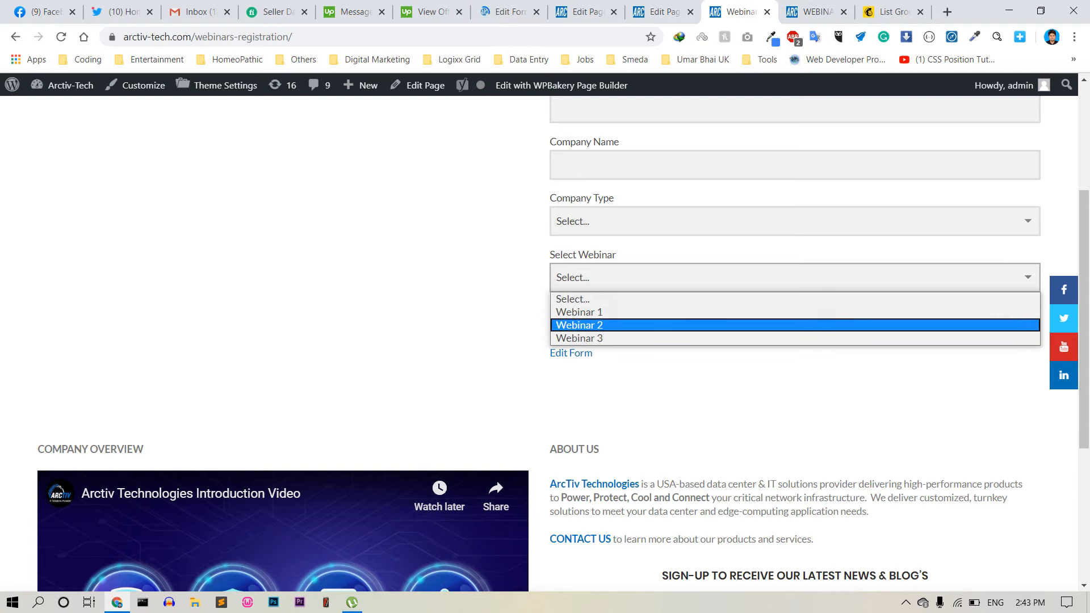
- Return to the Webinar Form editor and show the interest groups that can be added to the form
click(587, 12)
scroll(489, 341, up, 4)
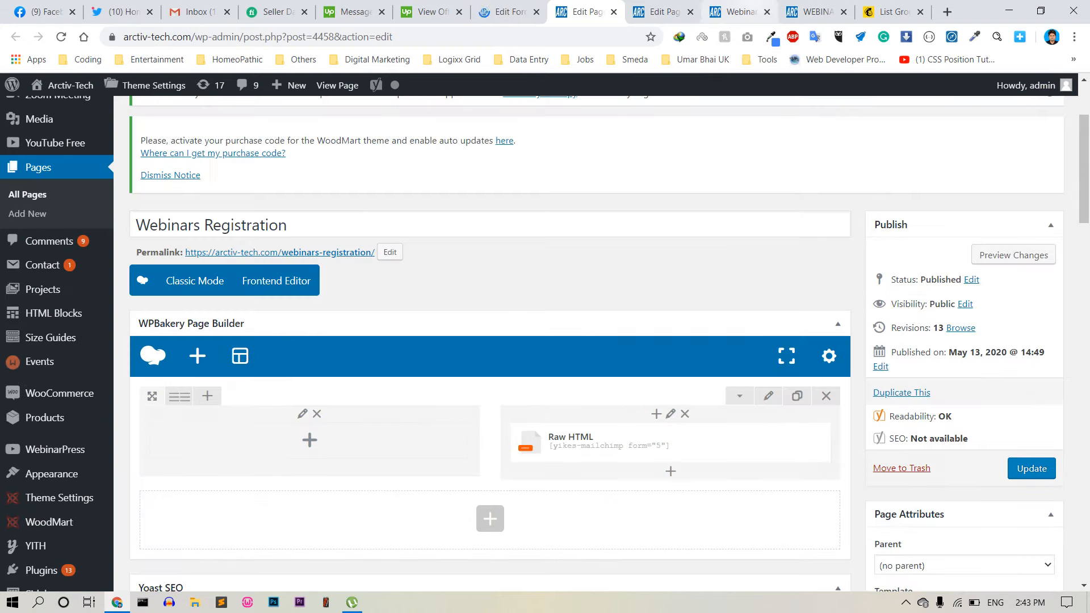
click(664, 12)
scroll(490, 341, up, 3)
click(509, 12)
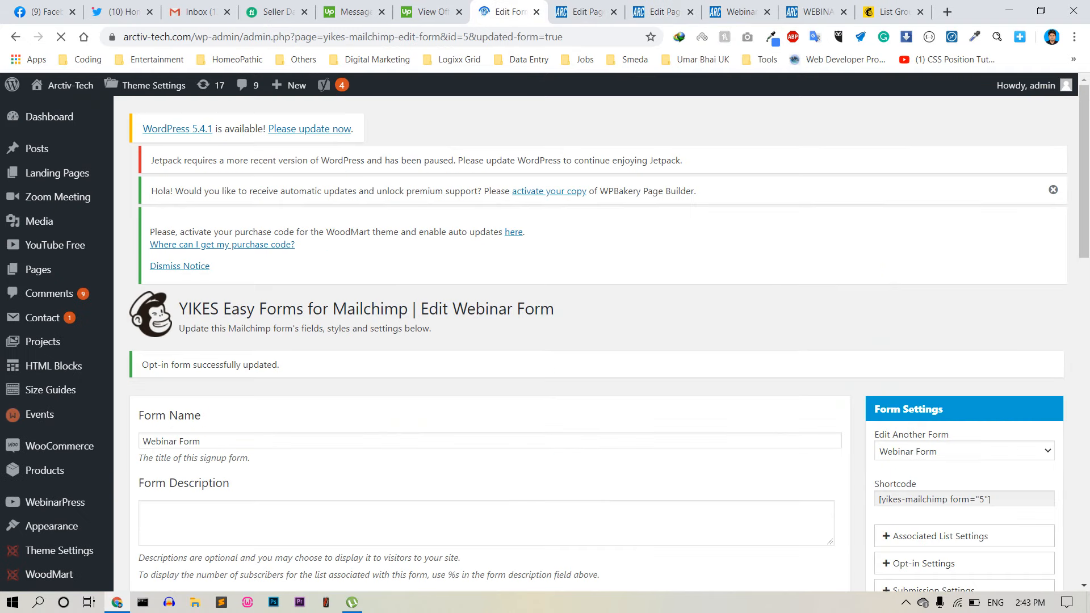
scroll(489, 340, down, 9)
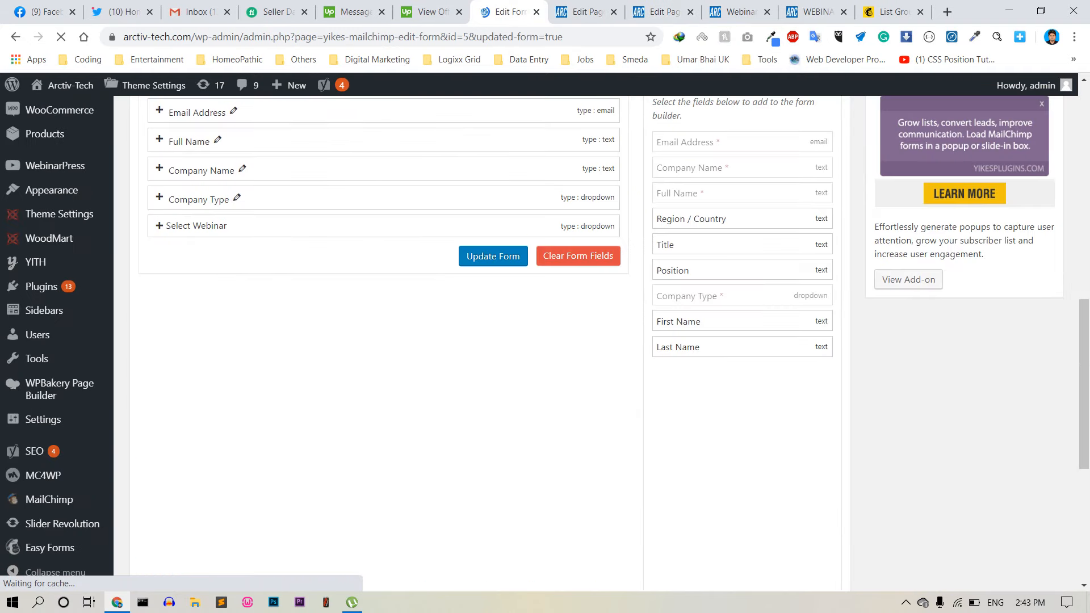
scroll(489, 340, up, 3)
click(747, 233)
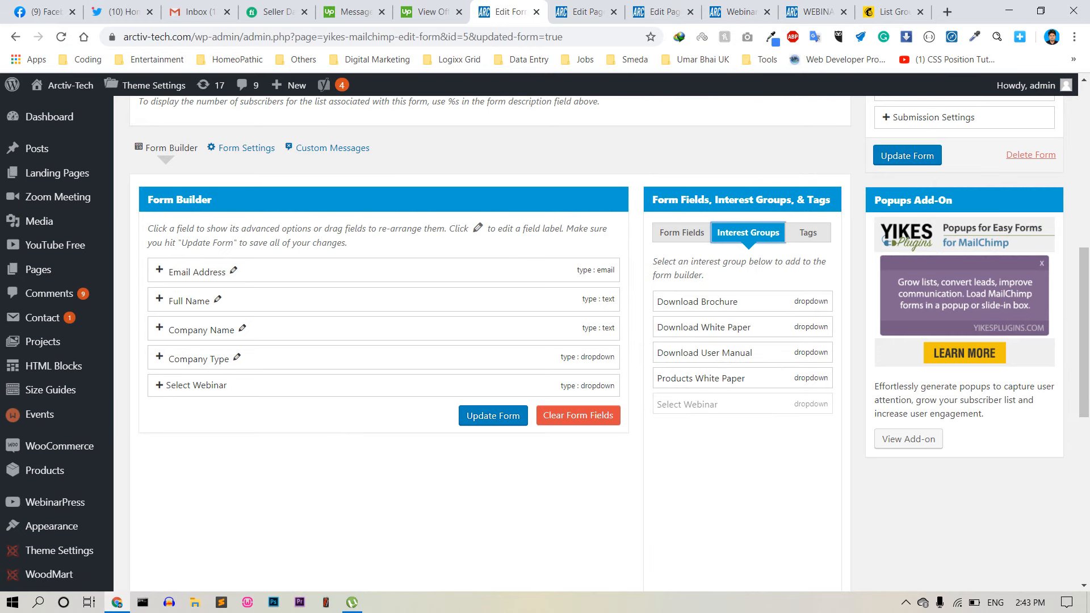
- Expand the Select Webinar field to review its options, collapse it, and update the form again
click(196, 385)
scroll(384, 386, down, 4)
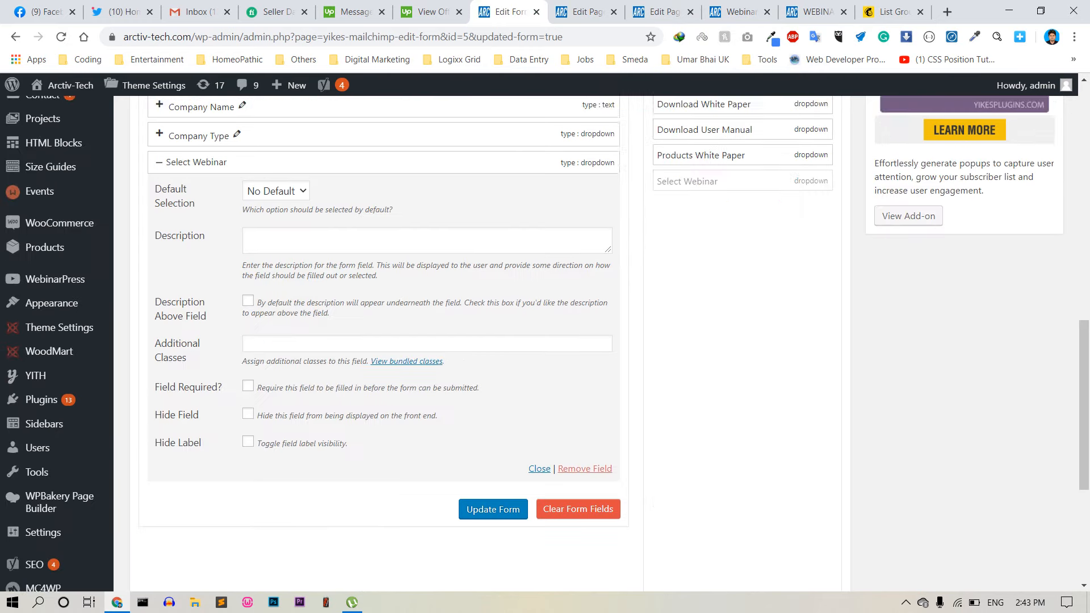
click(539, 408)
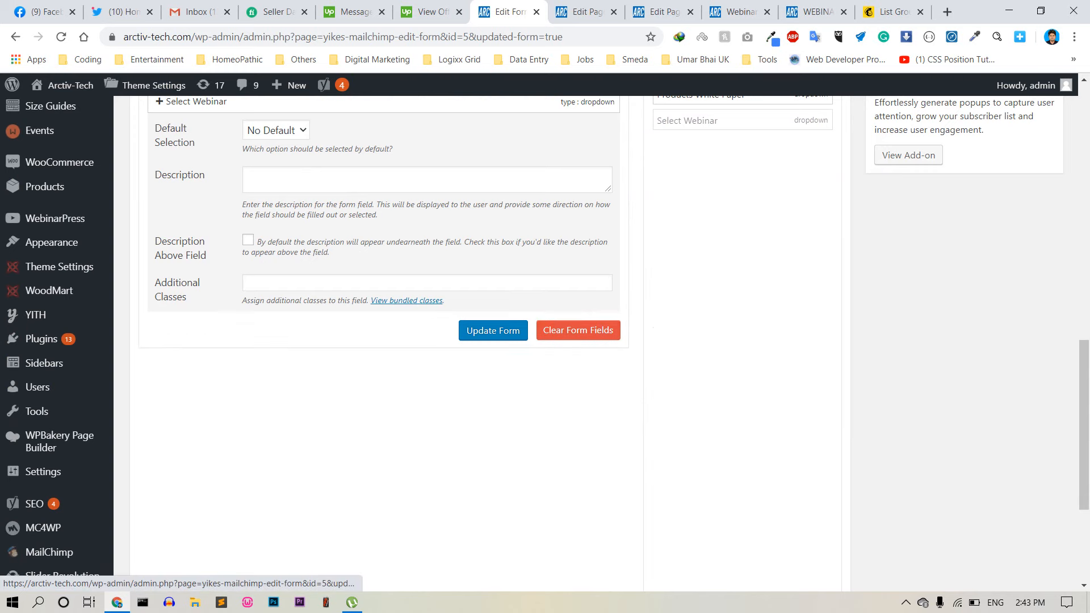
scroll(539, 397, up, 4)
click(493, 388)
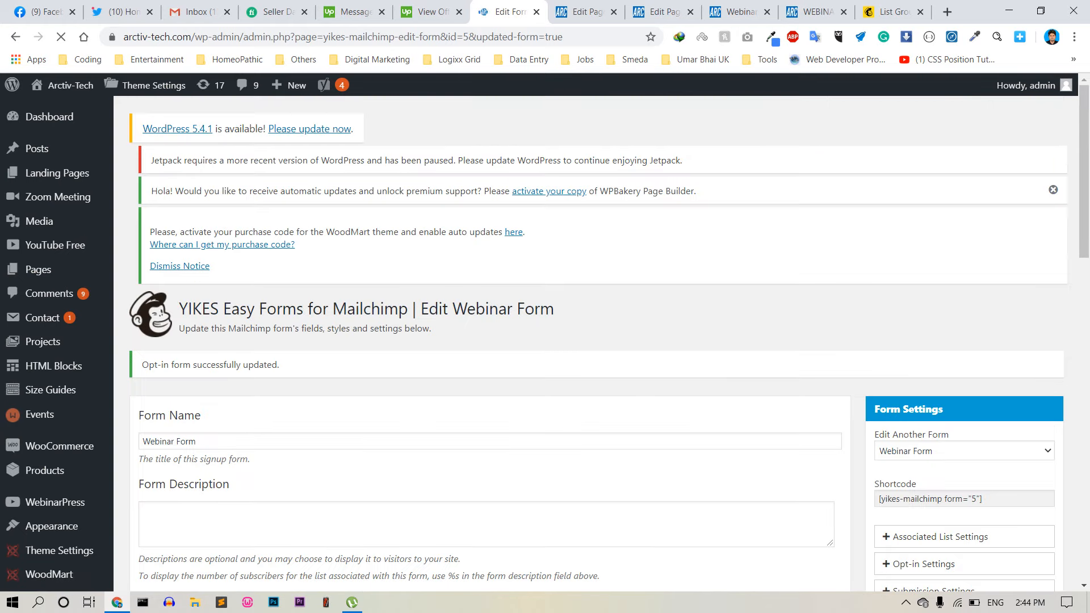
- Clear the Mailchimp API cache from the Webinar Form's associated list settings
scroll(545, 341, down, 3)
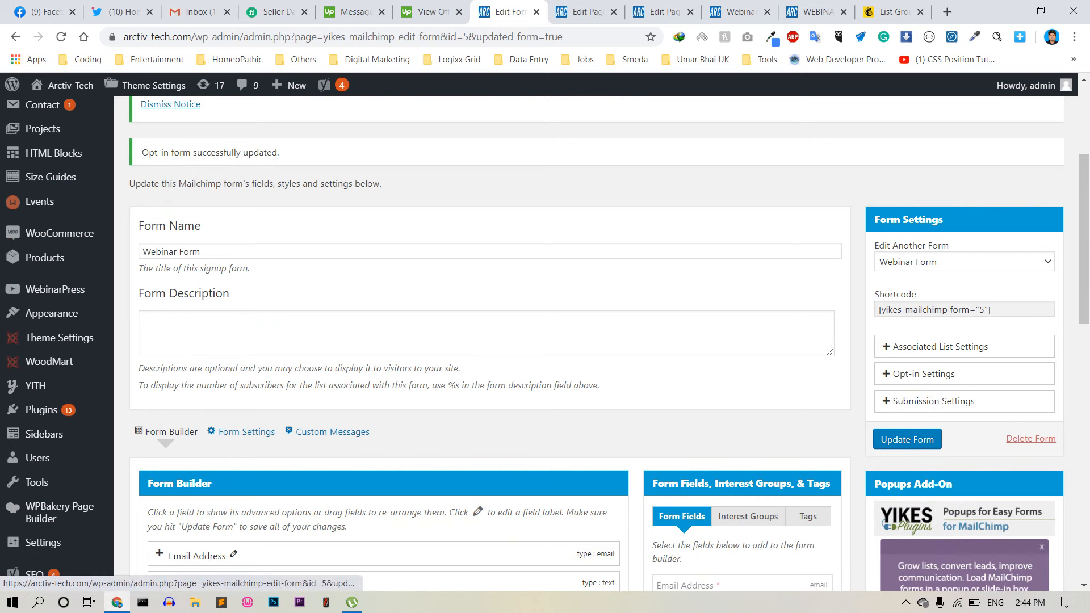
click(940, 346)
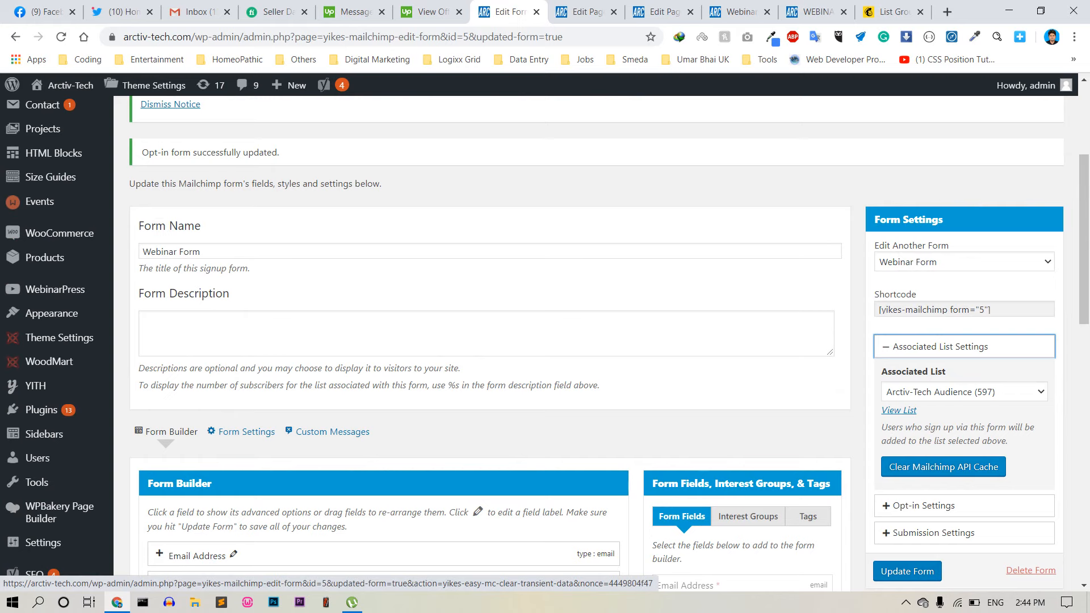
click(942, 467)
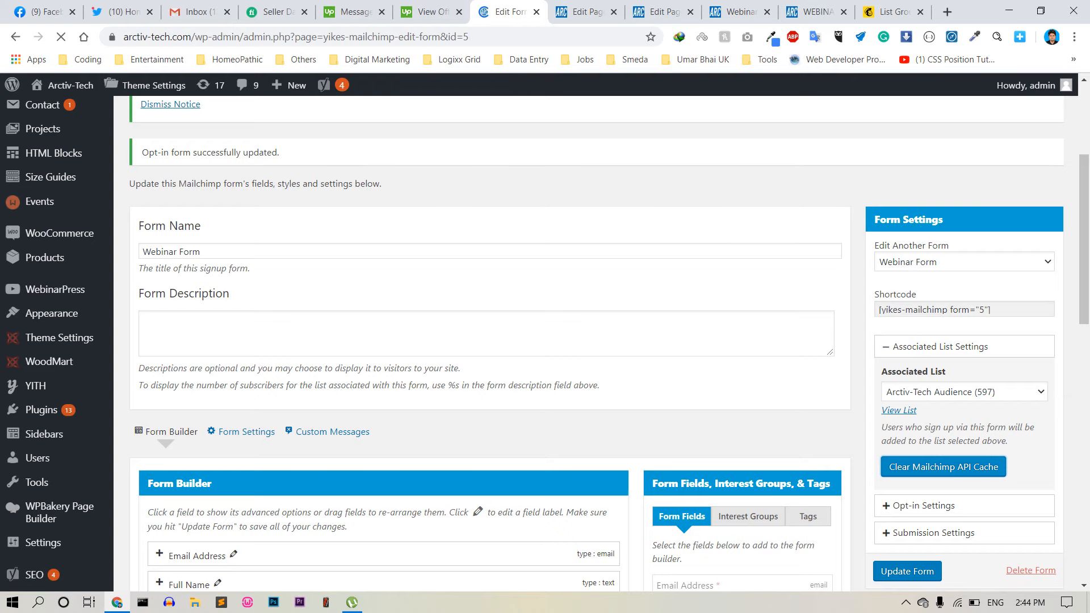
- Add the Select Webinar interest group to the Webinar Form's builder and update the form
scroll(545, 341, down, 7)
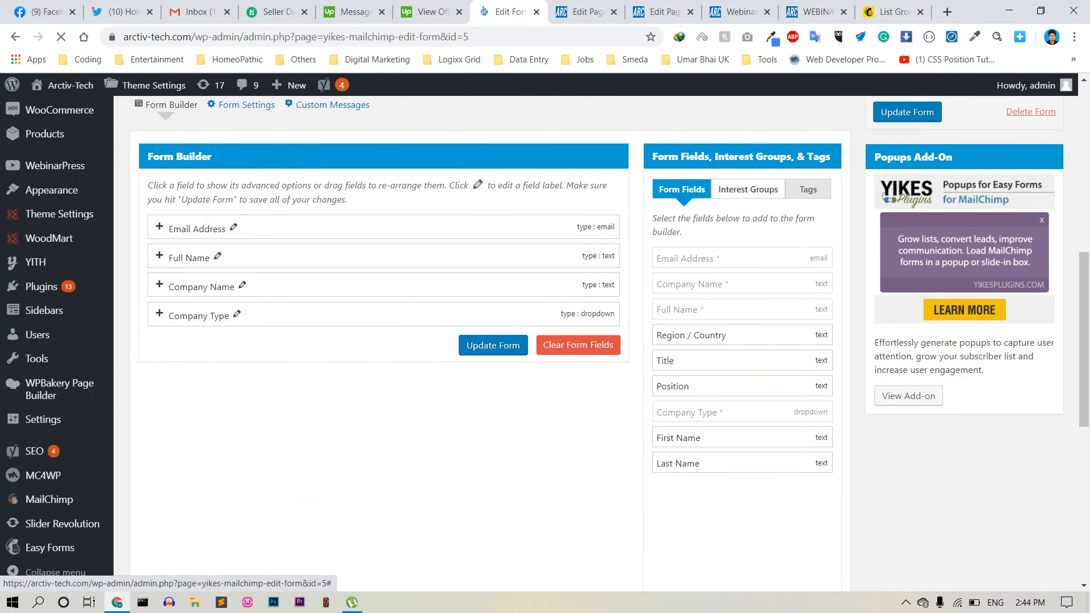
click(748, 188)
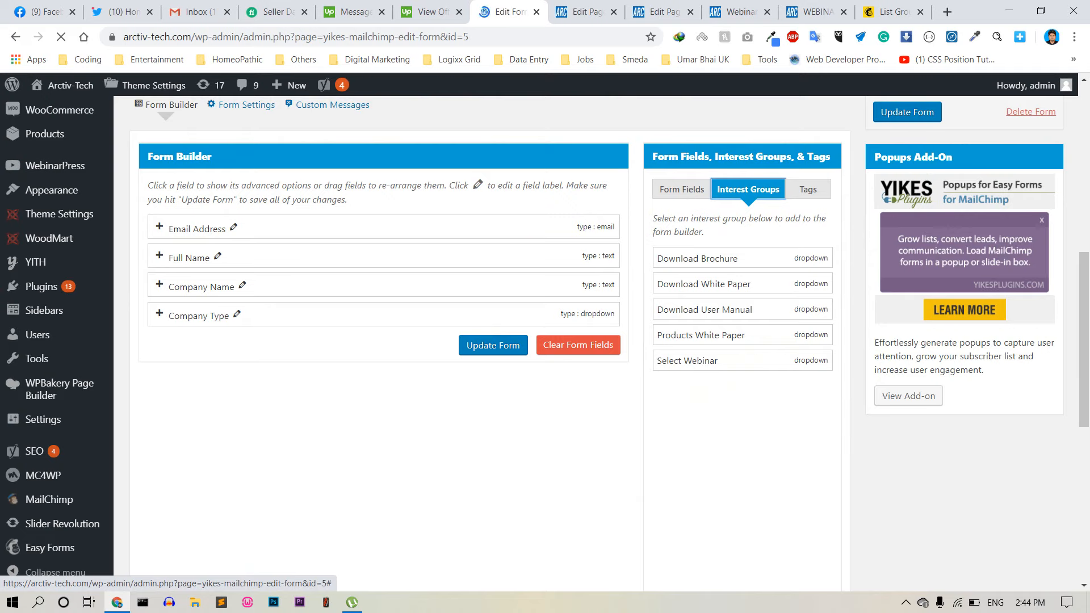
click(717, 361)
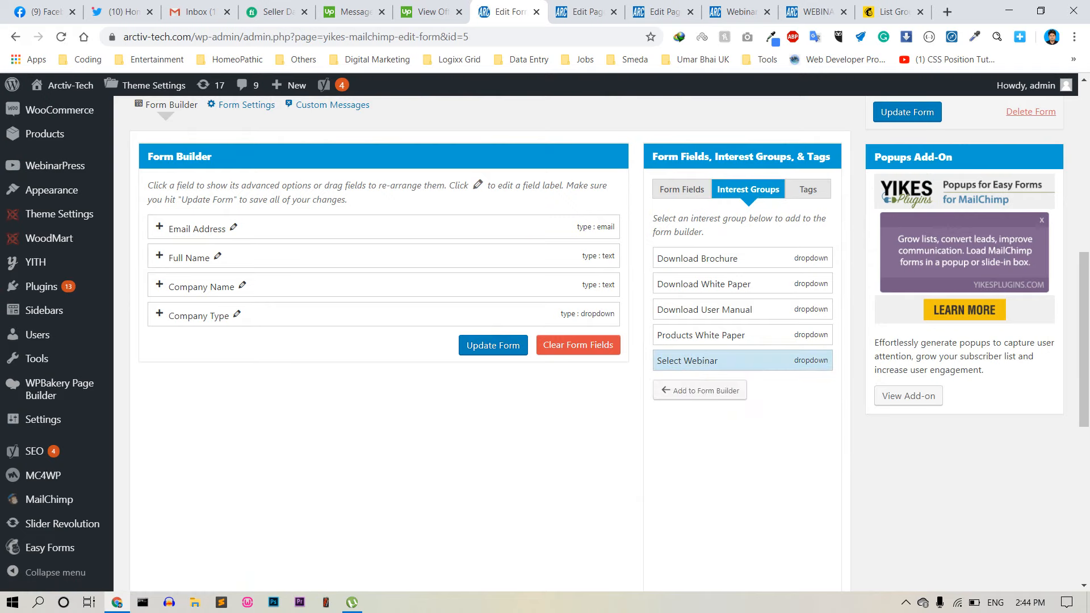
click(700, 390)
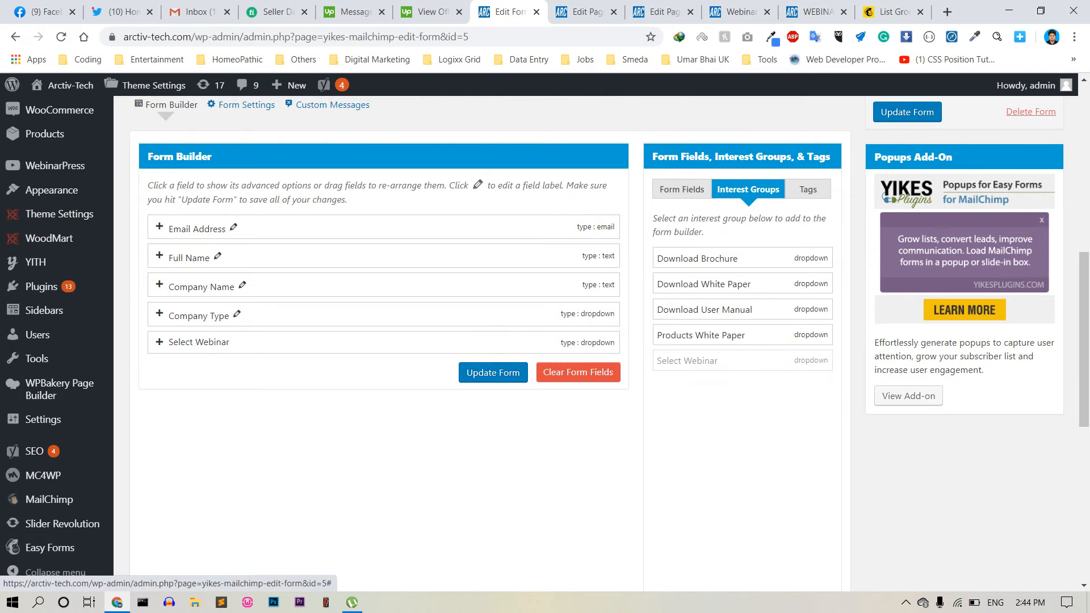
click(493, 373)
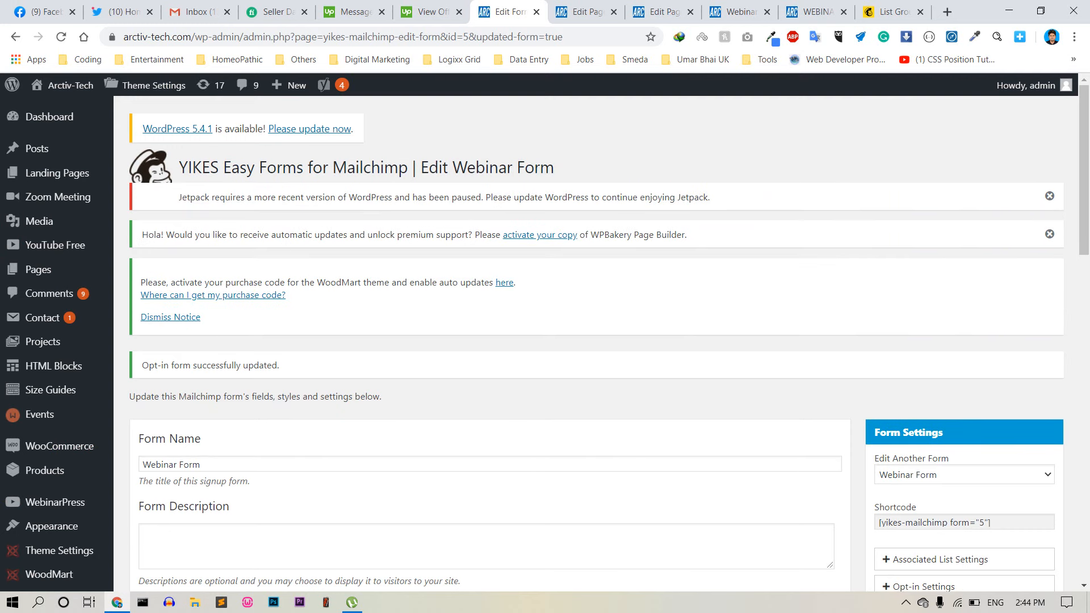
- Reload the live Webinars Registration page and check which webinars its Select Webinar dropdown offers
click(738, 11)
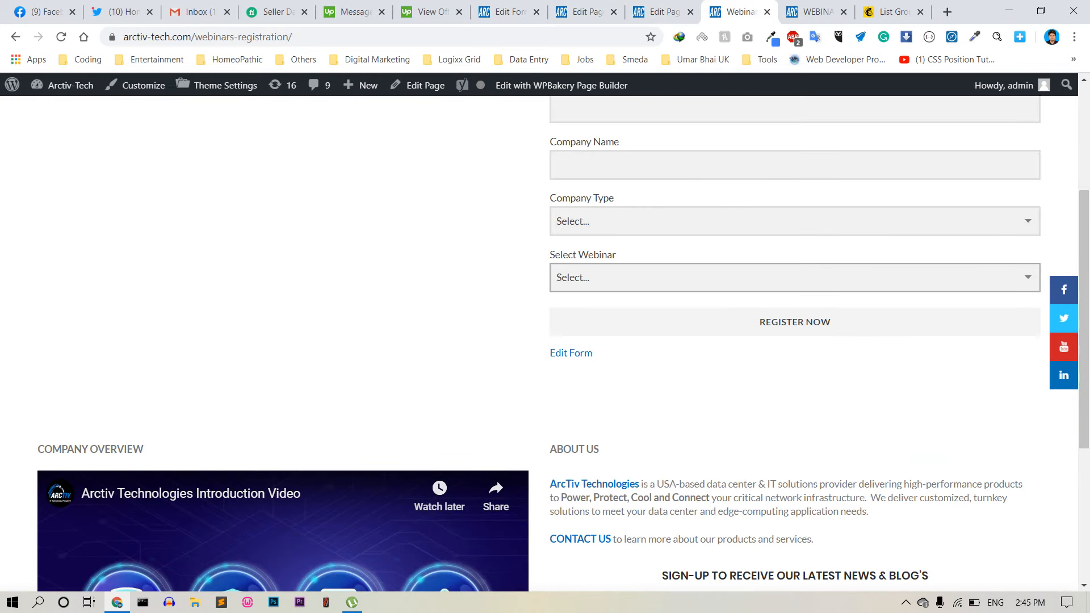
click(61, 36)
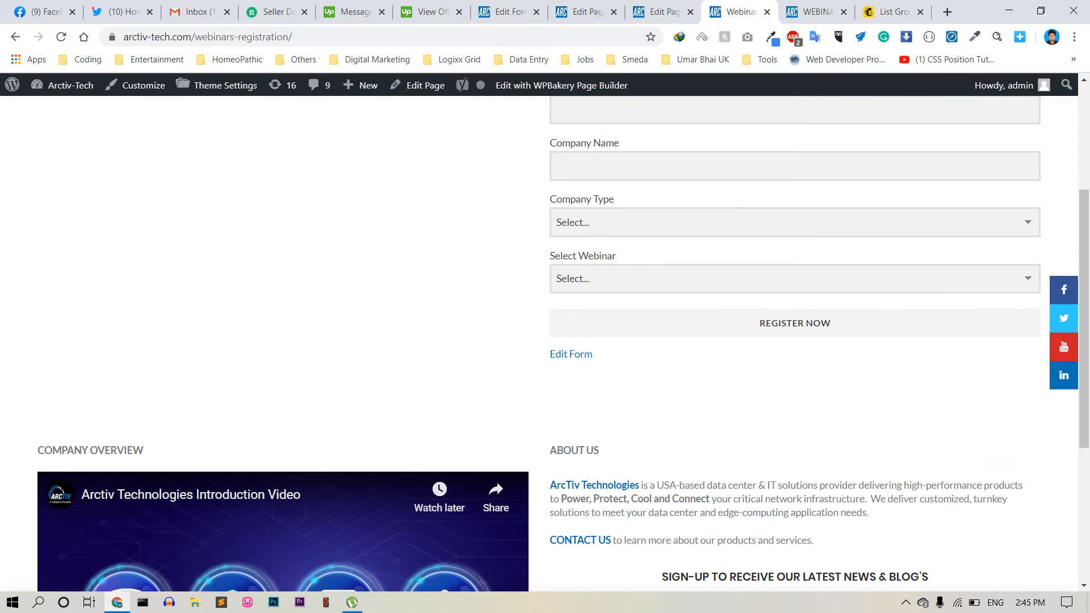
click(800, 279)
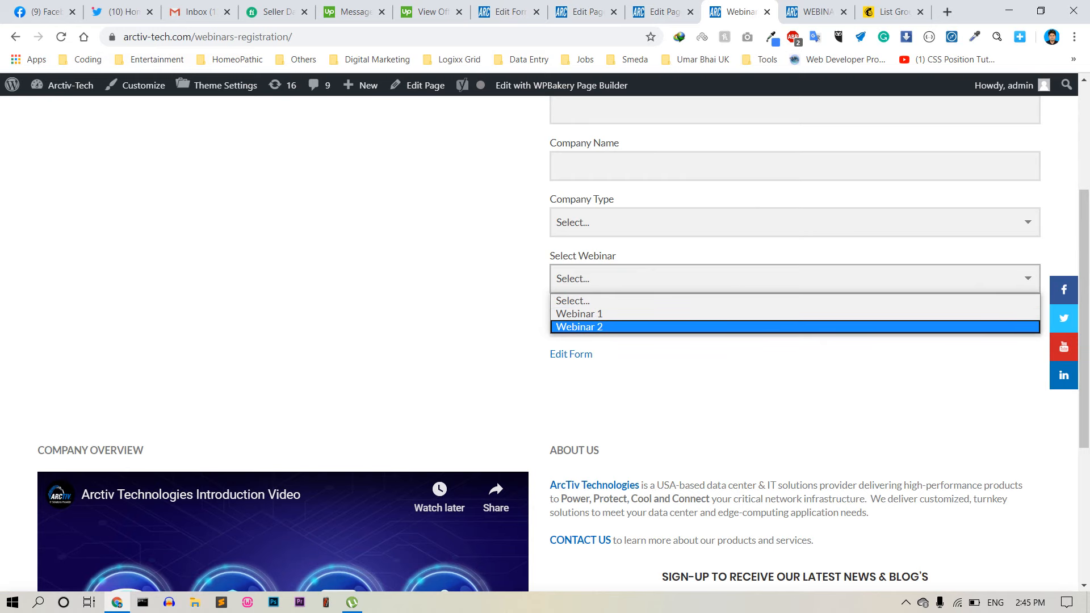
- Switch to Mailchimp and replicate the Webinar automation campaign for the Arctiv-Tech Audience
click(893, 12)
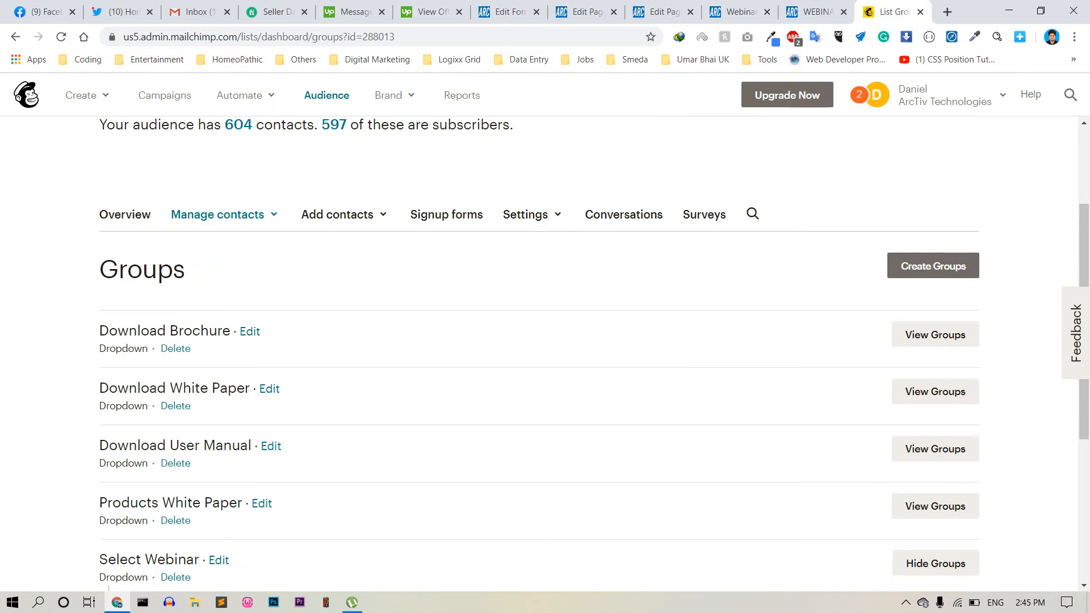
scroll(539, 341, up, 3)
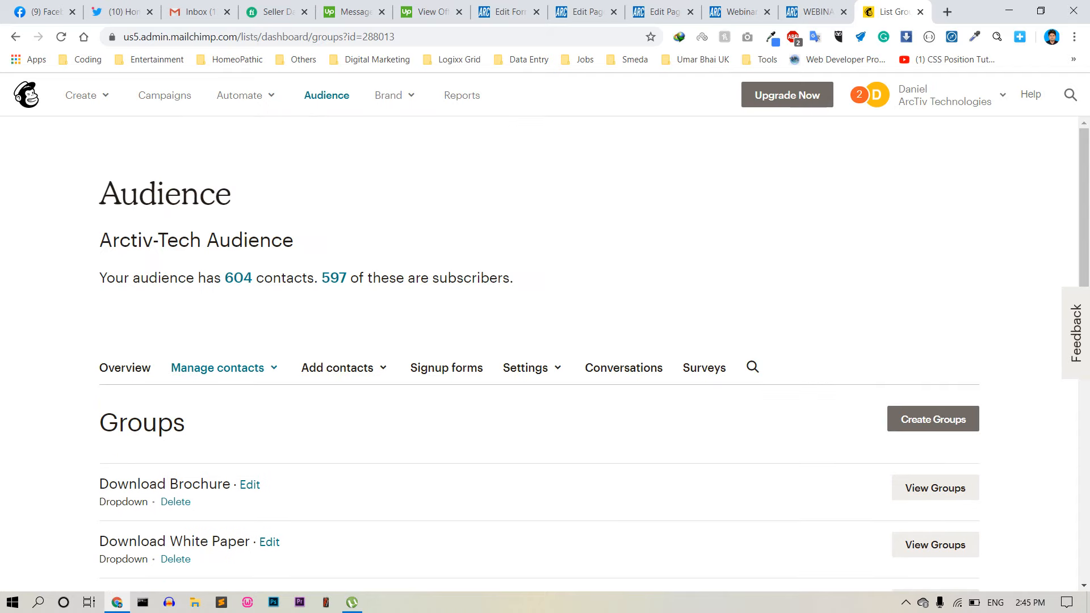
click(165, 96)
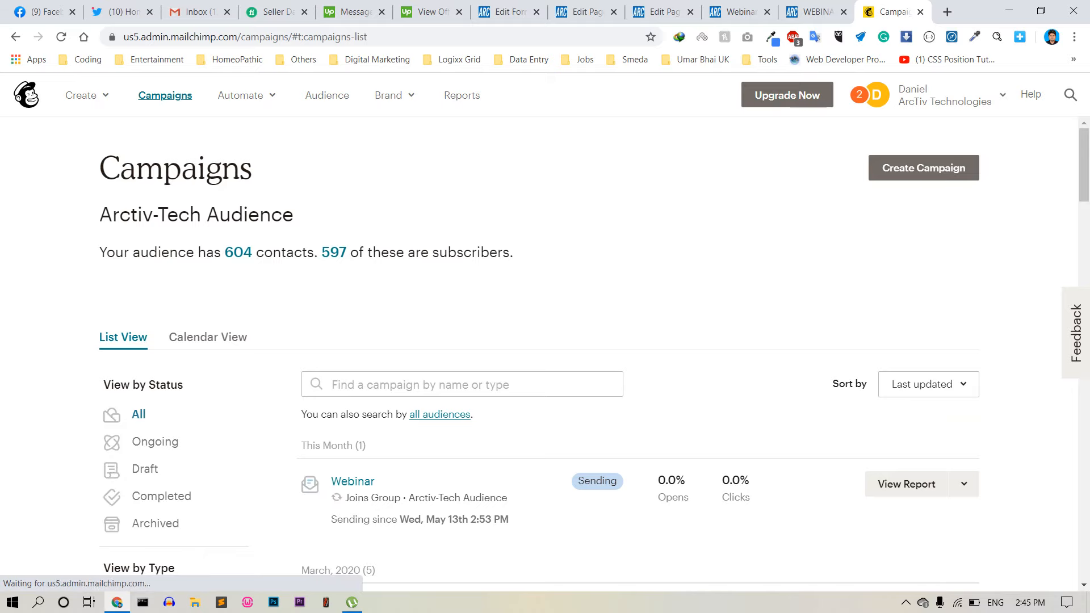
scroll(545, 358, down, 5)
scroll(545, 358, up, 1)
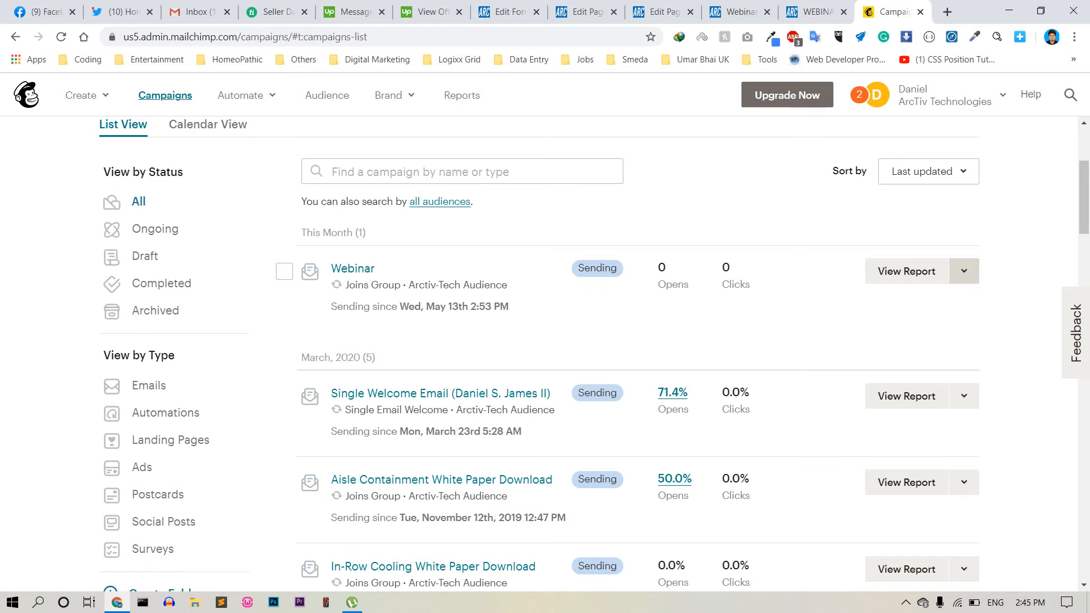
click(964, 271)
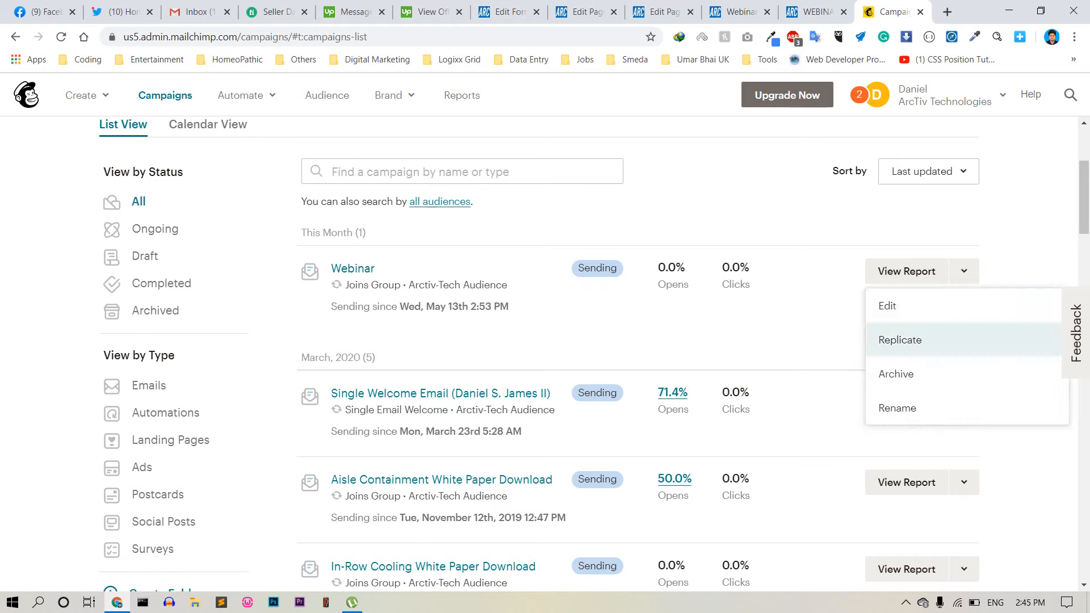
click(899, 339)
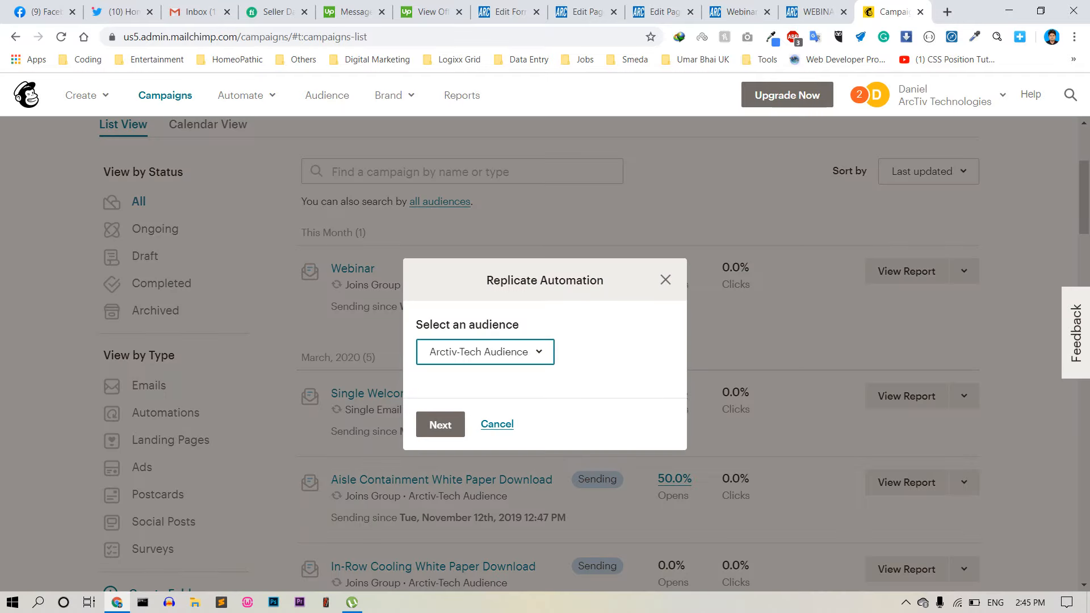
click(440, 425)
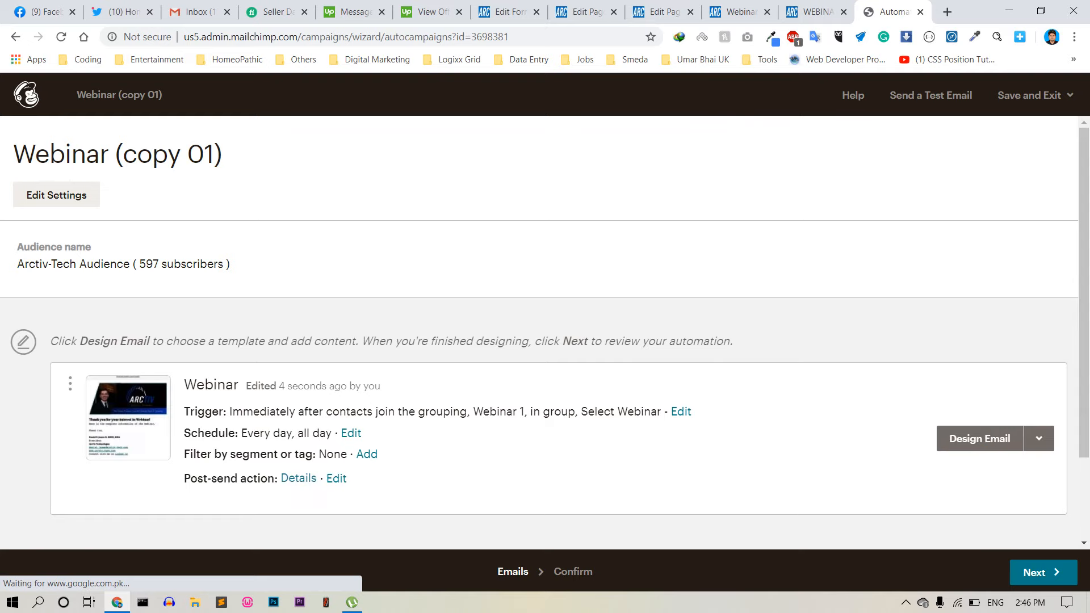
- Change the copied automation's trigger group to Webinar 2 under Select Webinar and update the trigger
scroll(539, 329, down, 2)
click(1039, 333)
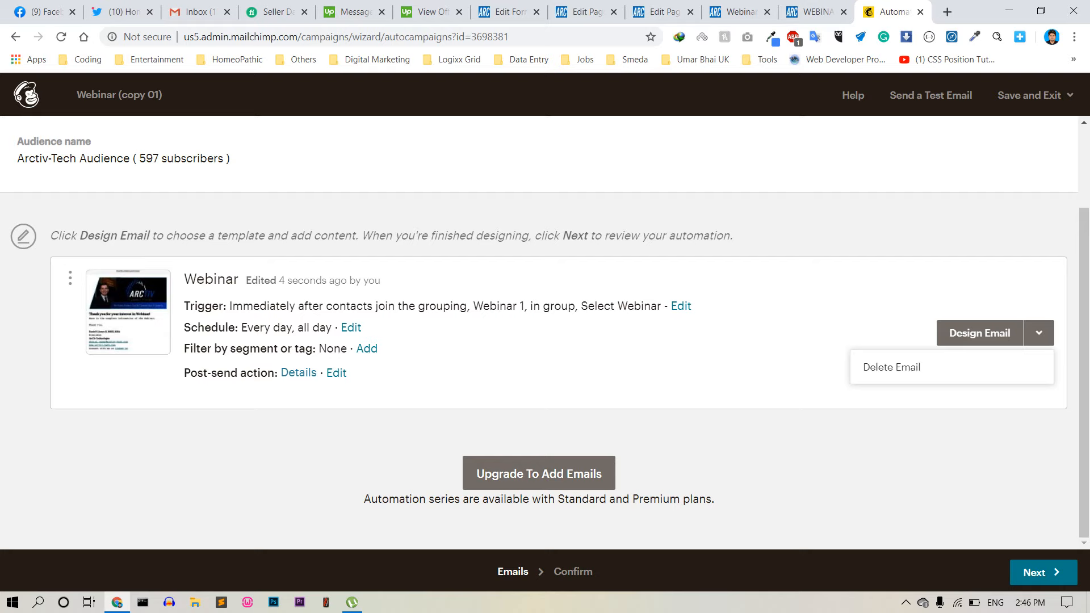
click(681, 306)
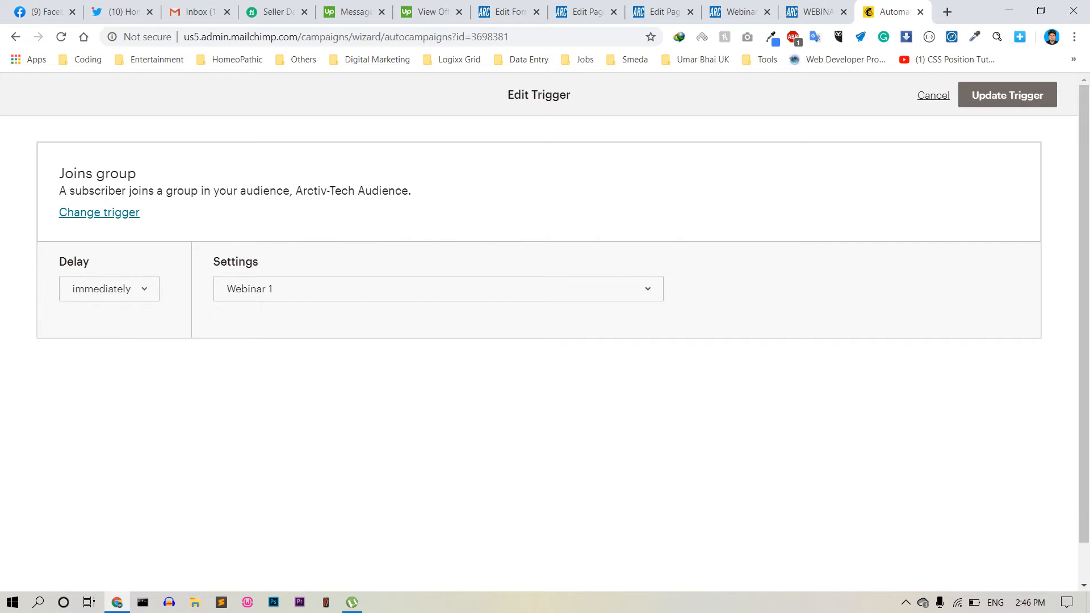
click(438, 289)
scroll(438, 425, down, 1)
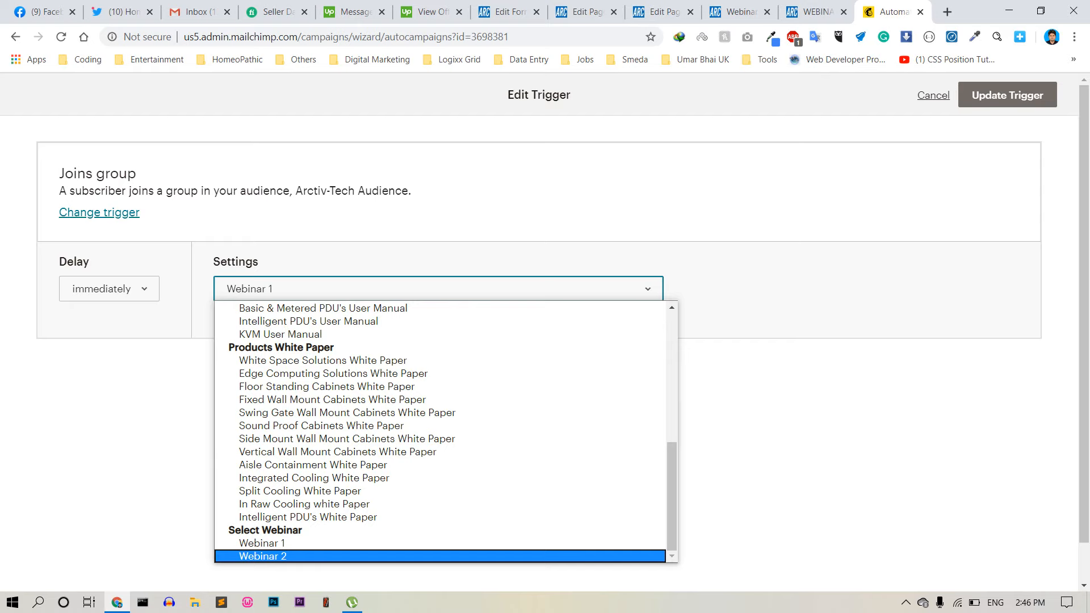
key(Return)
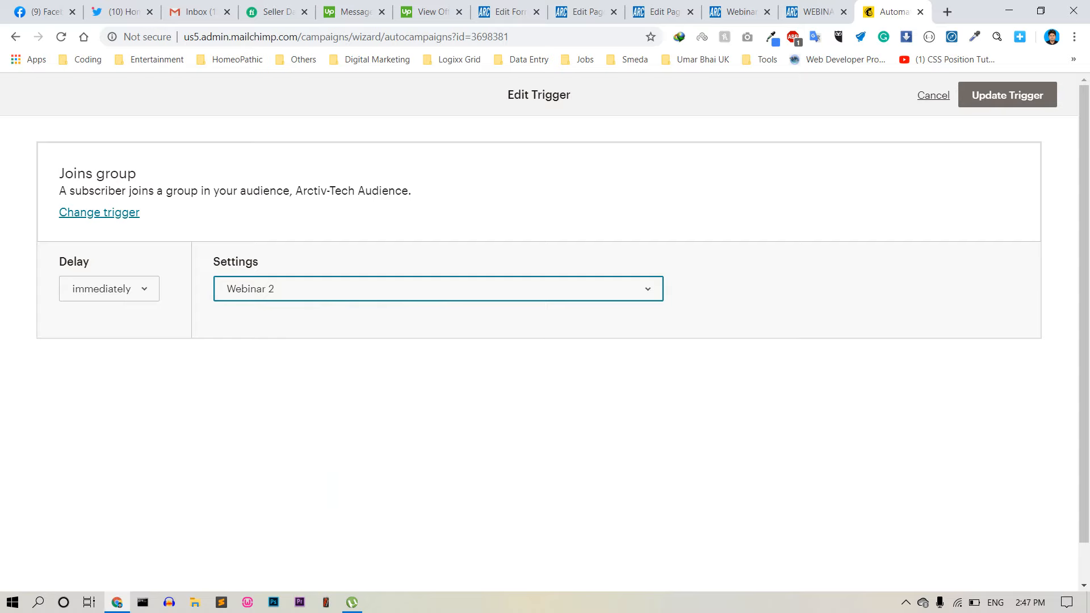
click(1008, 95)
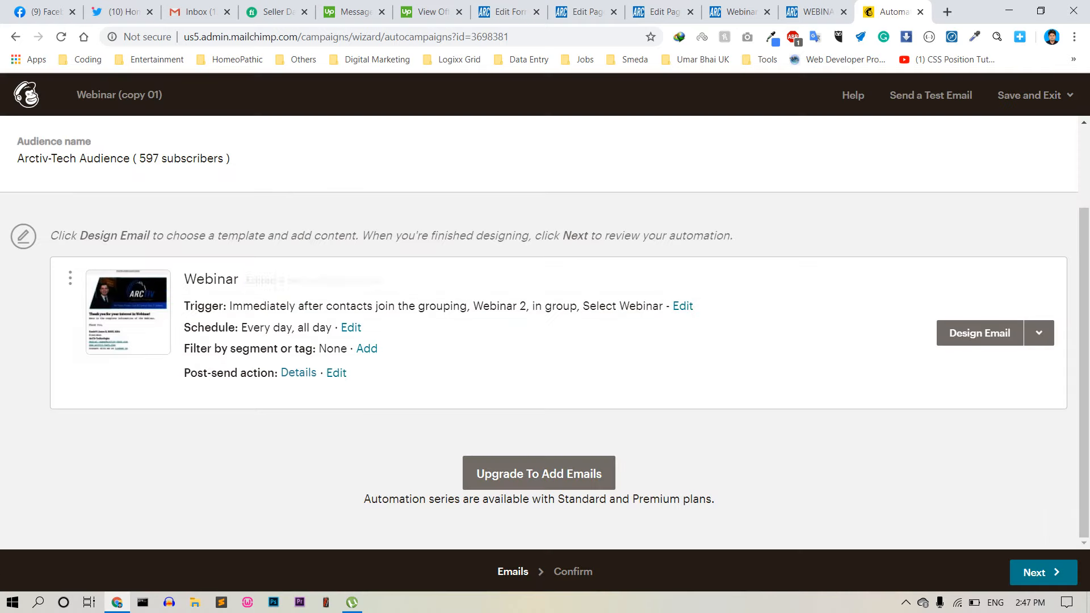
- Open the Webinar email for design, review its subject, preview text and sender fields, and continue to the design stage
click(980, 332)
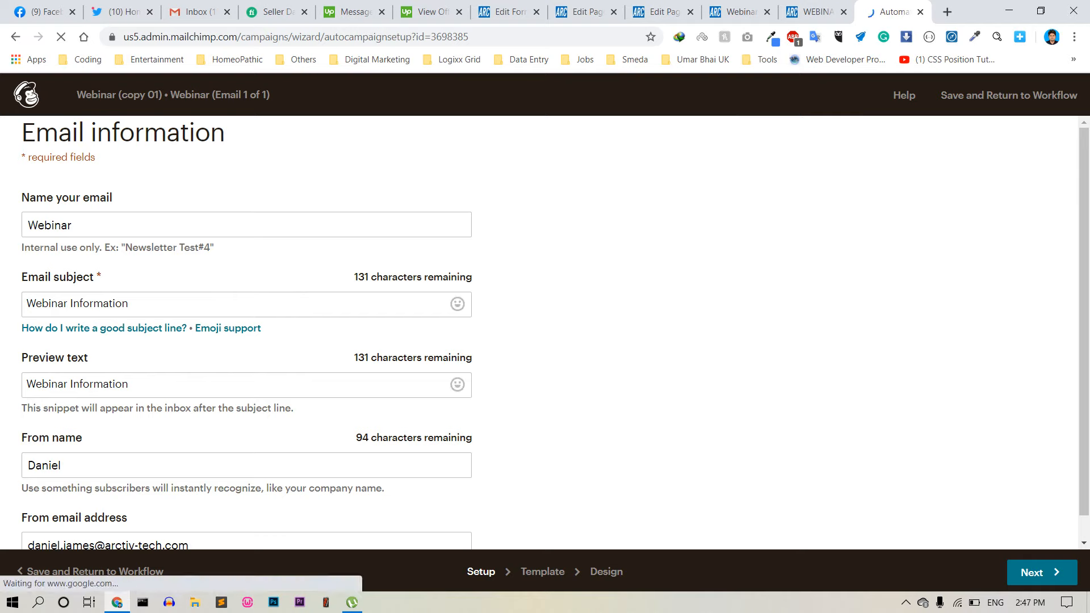
click(128, 303)
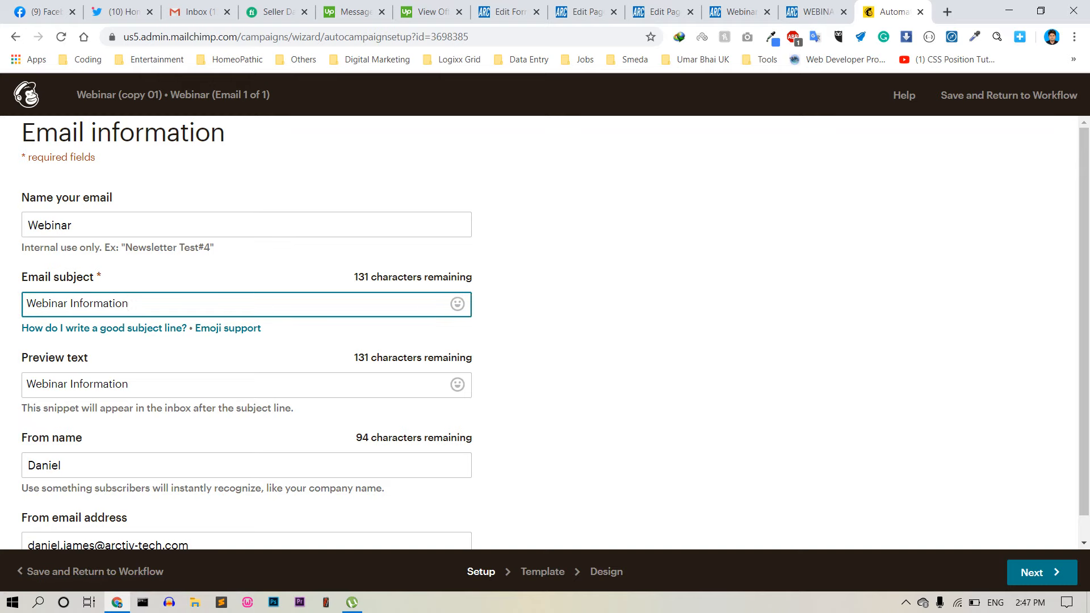
key(Tab)
scroll(555, 333, down, 1)
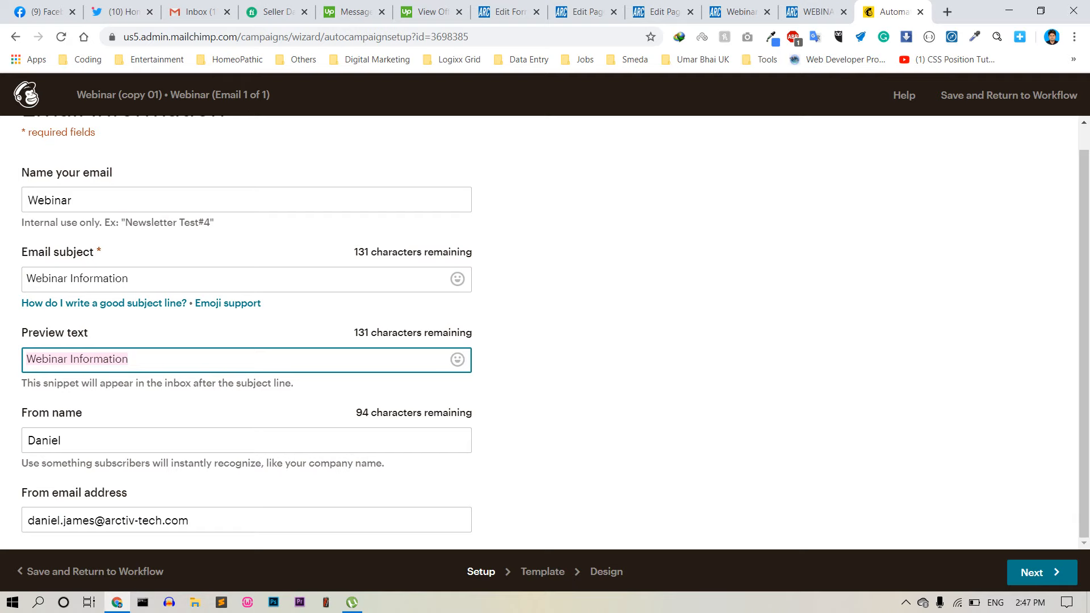
key(Tab)
key(Tab)
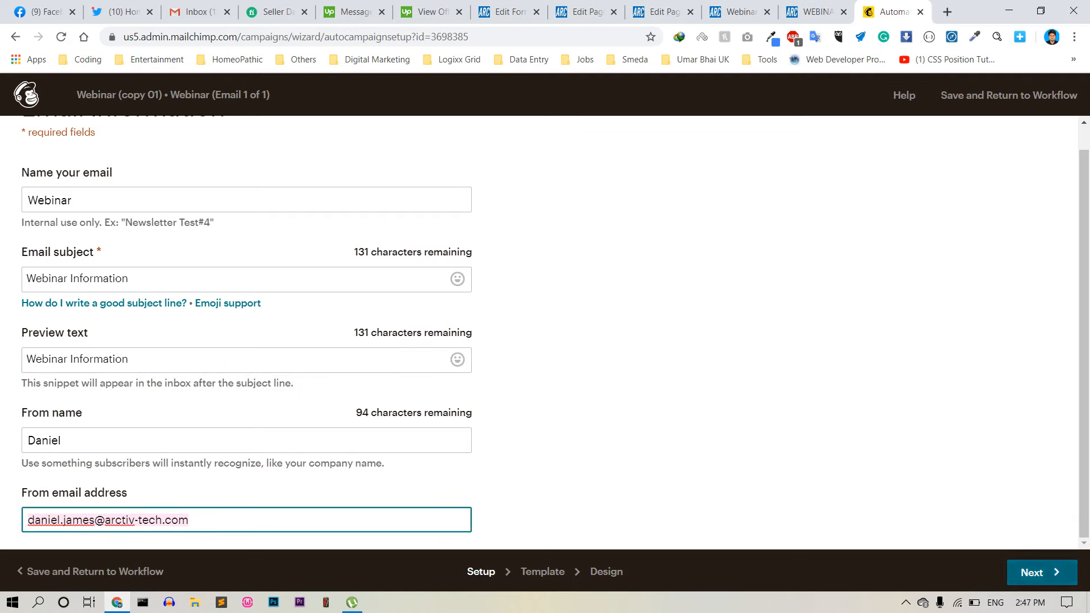
click(1041, 572)
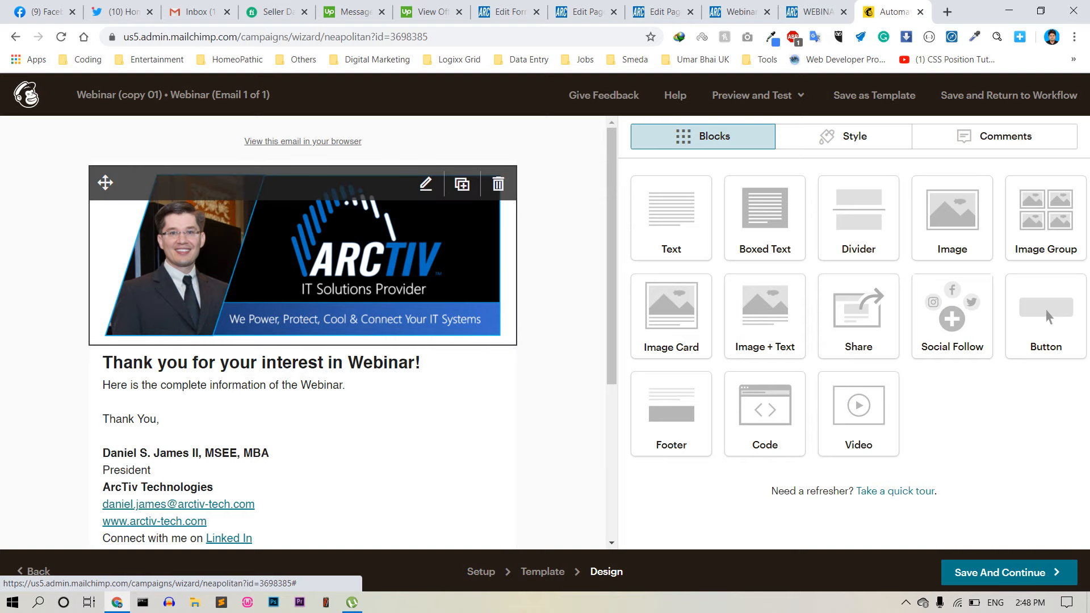
- Review the Webinar email's banner, message and available content blocks, then save the design and return to the workflow
scroll(426, 187, down, 4)
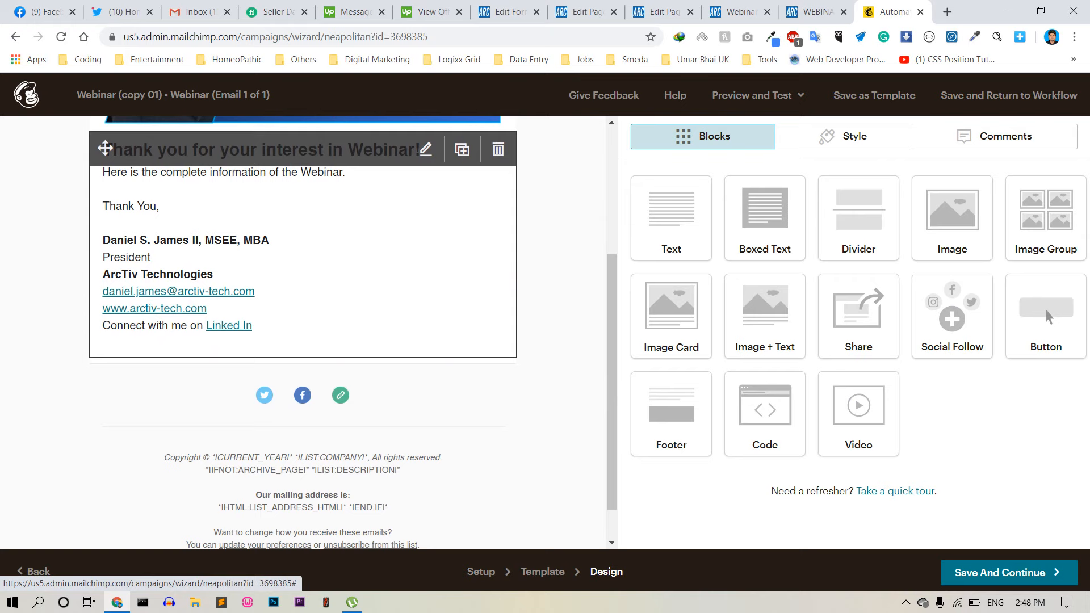
scroll(302, 255, up, 3)
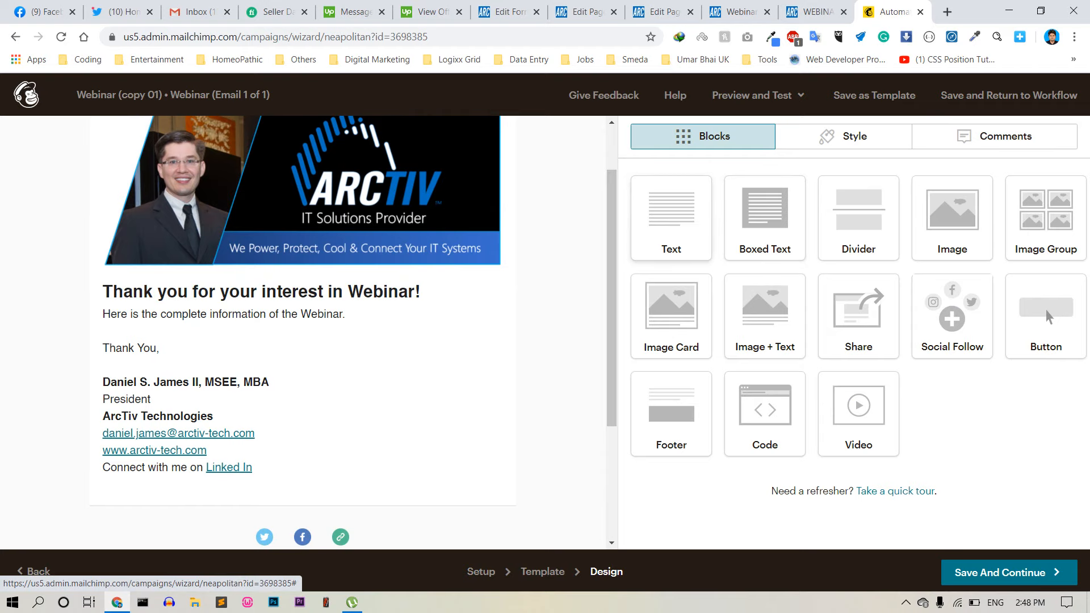
drag(670, 218, 745, 258)
scroll(352, 340, down, 1)
scroll(301, 341, down, 1)
scroll(300, 340, up, 2)
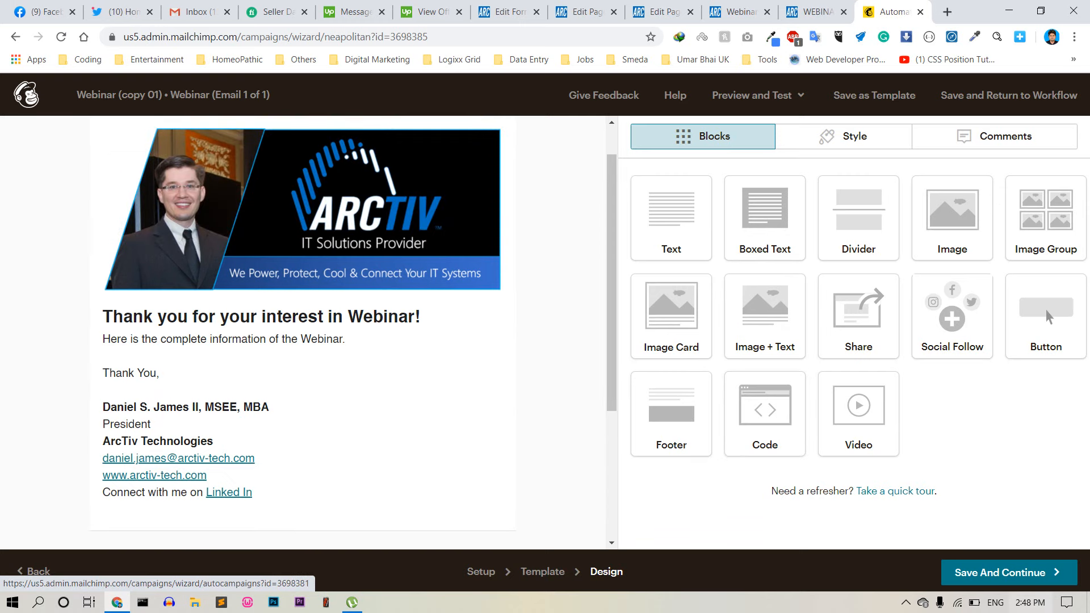
click(1005, 572)
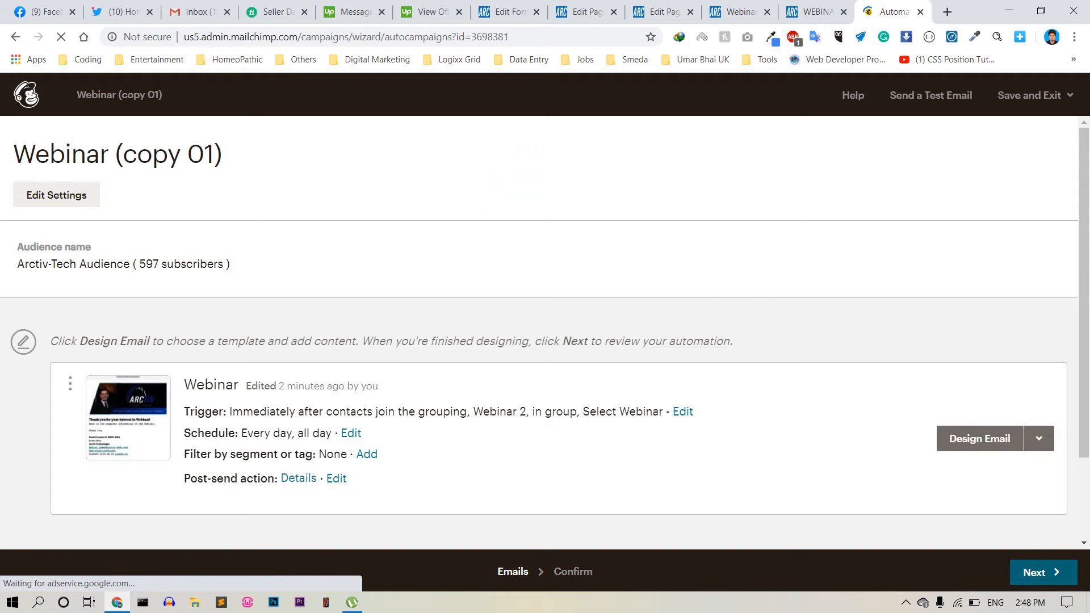
- Proceed to the confirmation stage, review the Webinar (copy 01) workflow, and start sending it to the Arctiv-Tech Audience
click(1043, 572)
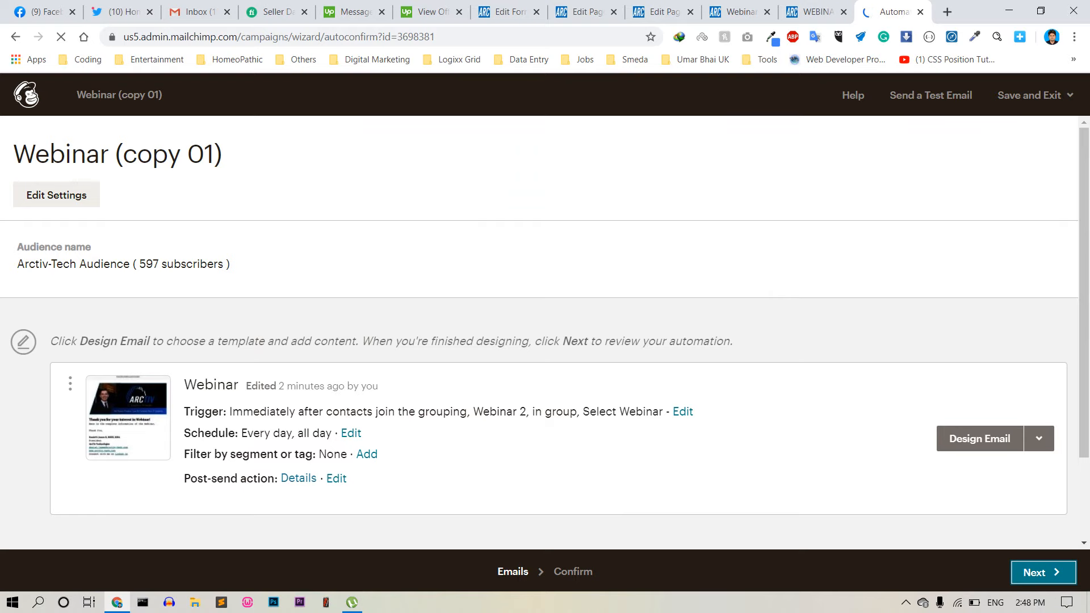
scroll(539, 333, down, 3)
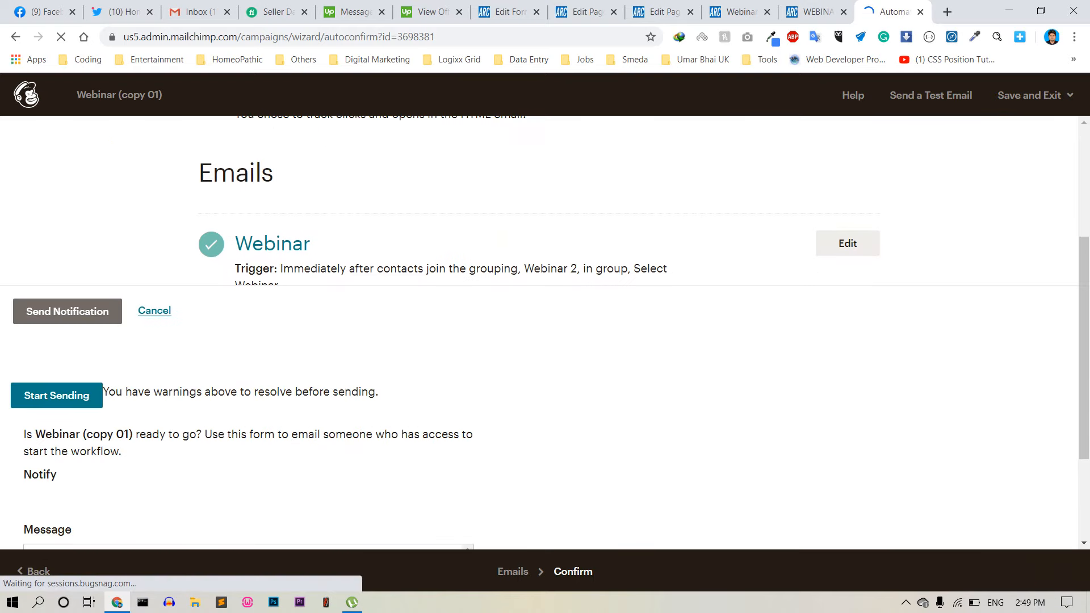
scroll(539, 333, up, 3)
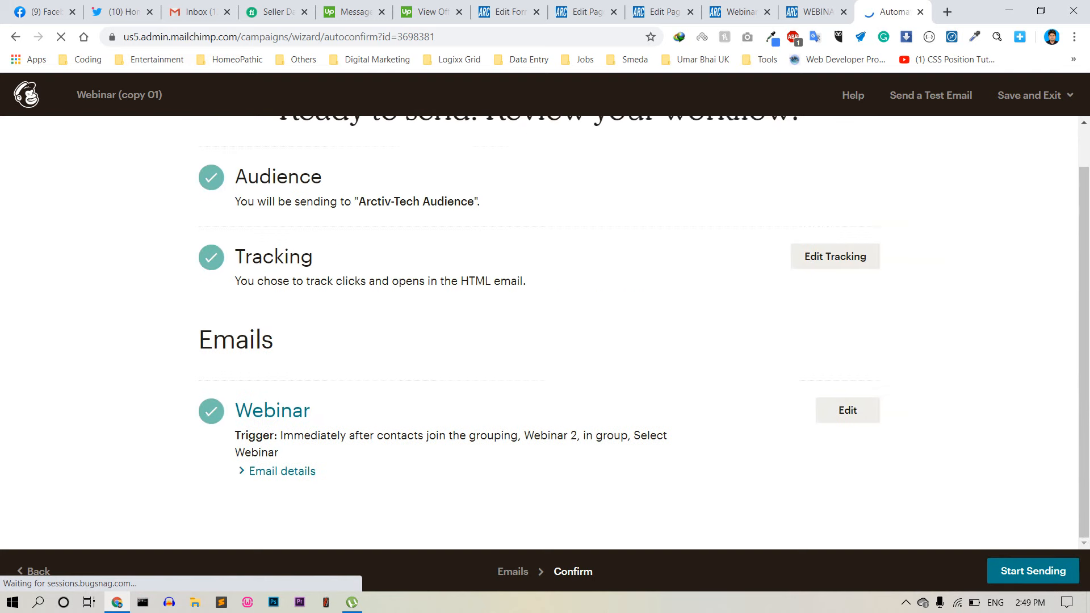
scroll(539, 333, down, 1)
scroll(539, 333, up, 1)
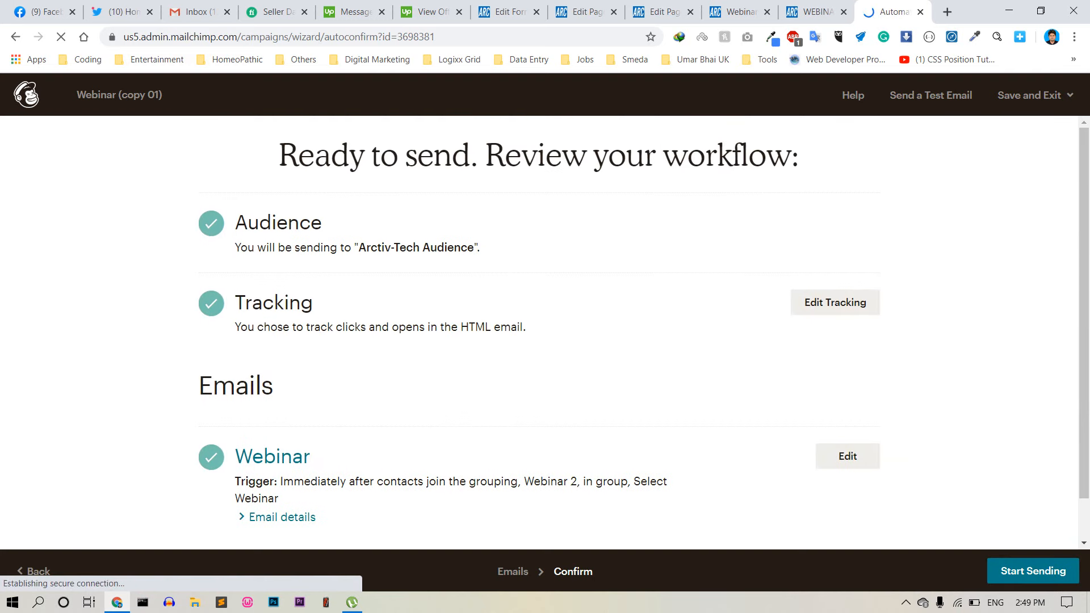
click(1033, 571)
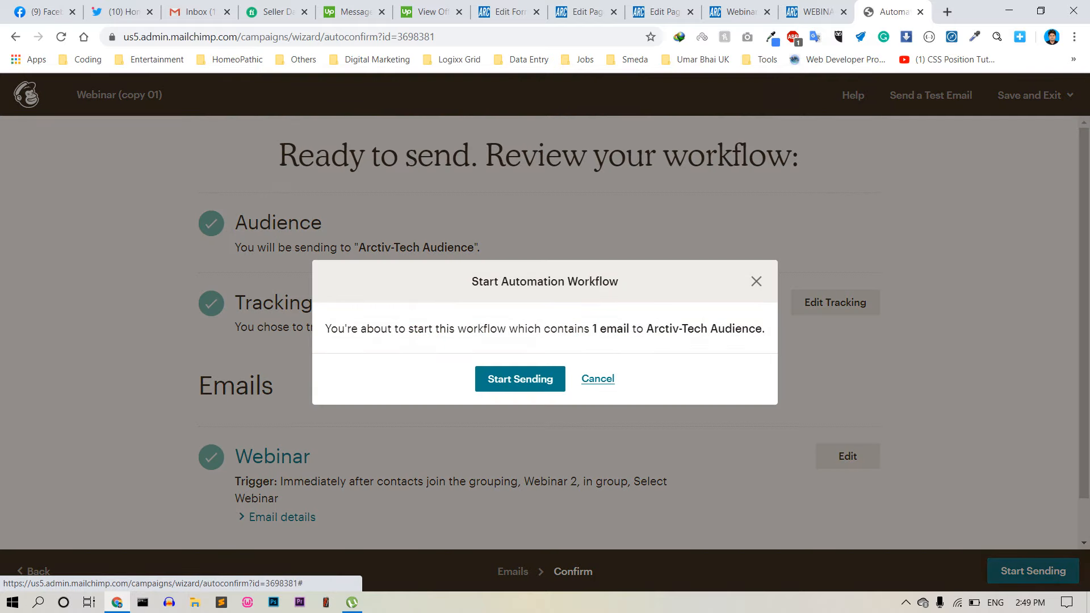
click(520, 378)
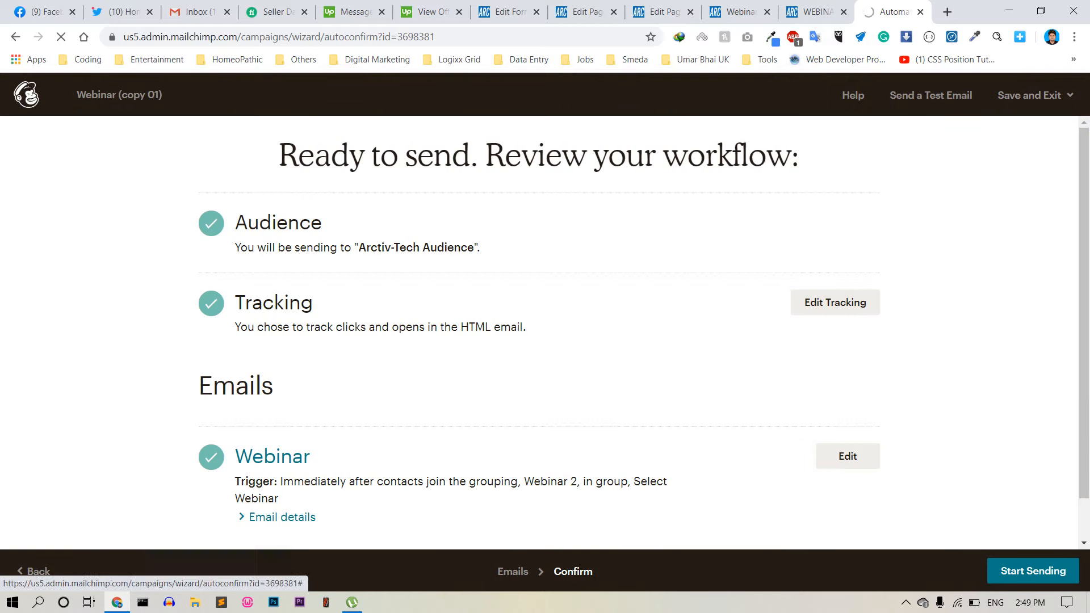